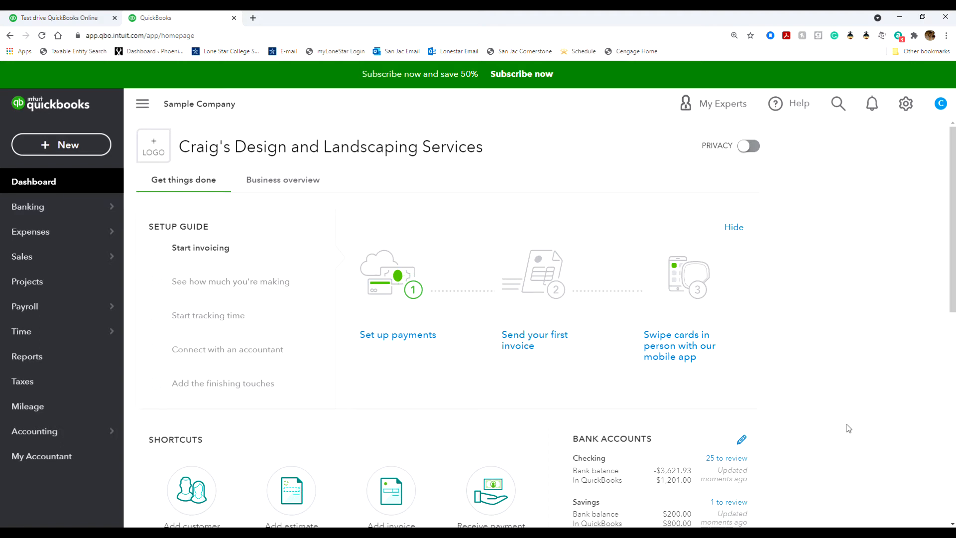
- Open the Payment Methods list from the company's lists
{"action": "left_click", "coordinate": [906, 104]}
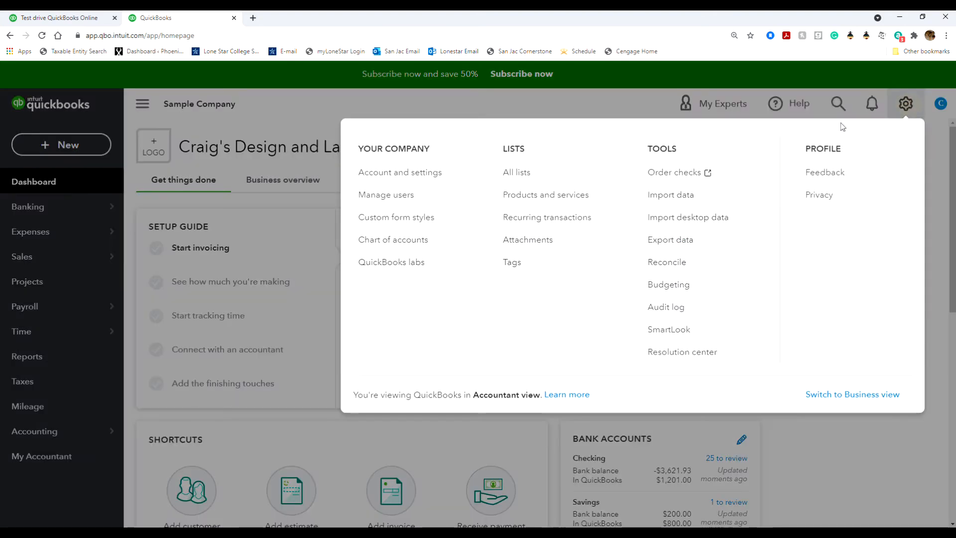
{"action": "left_click", "coordinate": [537, 174]}
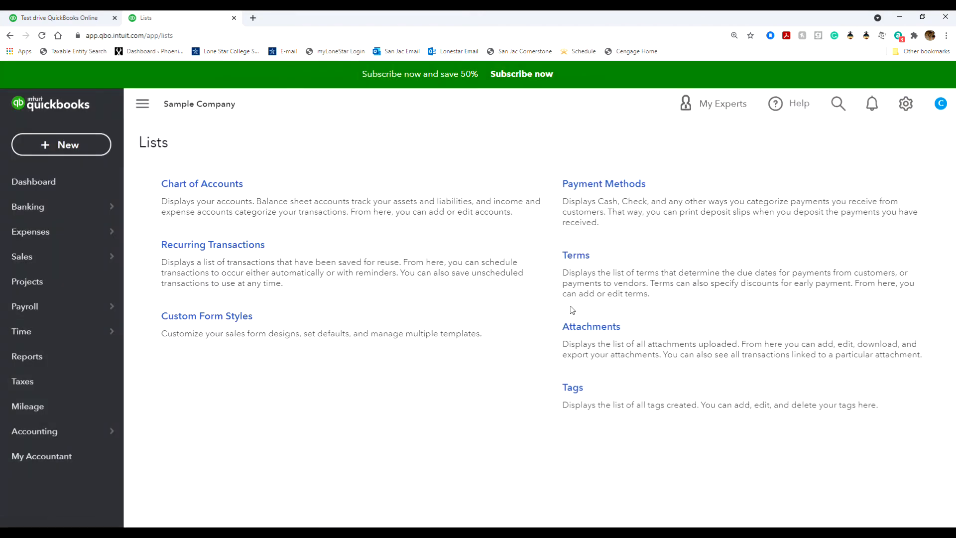
{"action": "left_click", "coordinate": [595, 185]}
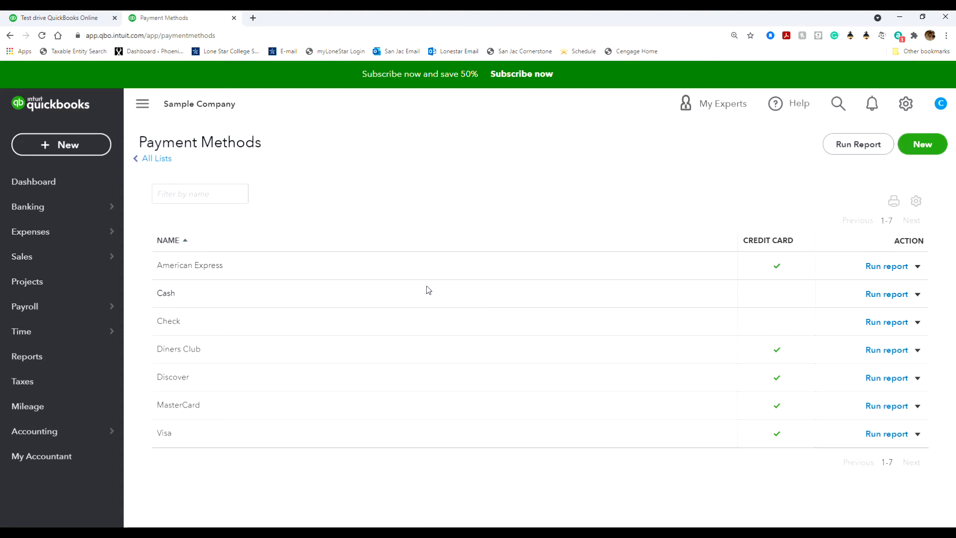
- Add a new payment method named Capital One, mark it as a credit card, and save it
{"action": "left_click", "coordinate": [922, 147]}
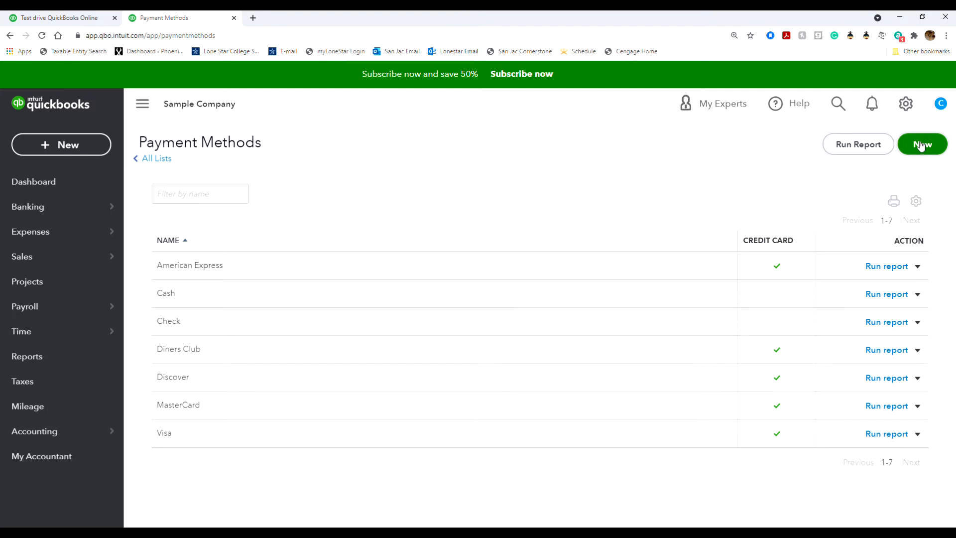
{"action": "left_click", "coordinate": [401, 280]}
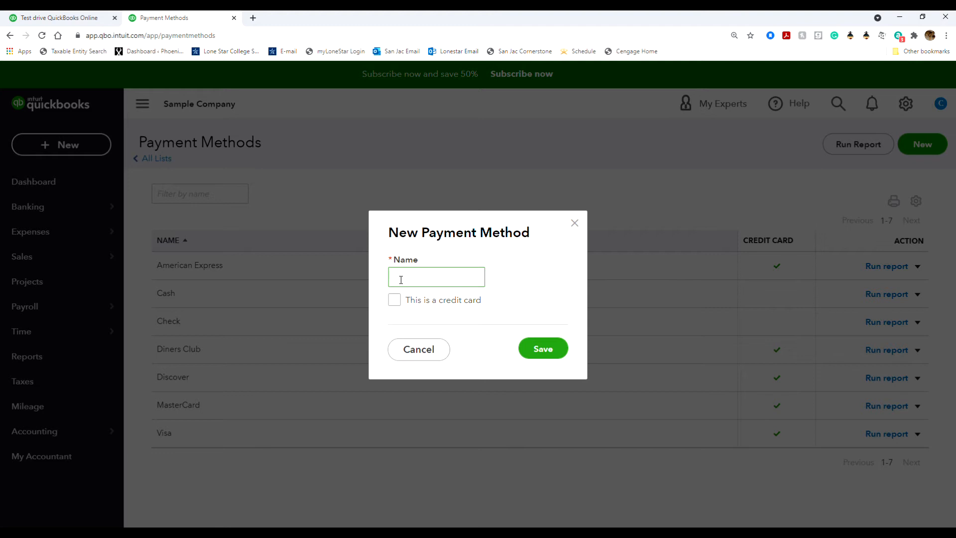
{"action": "type", "text": "Capital One"}
{"action": "left_click", "coordinate": [393, 301]}
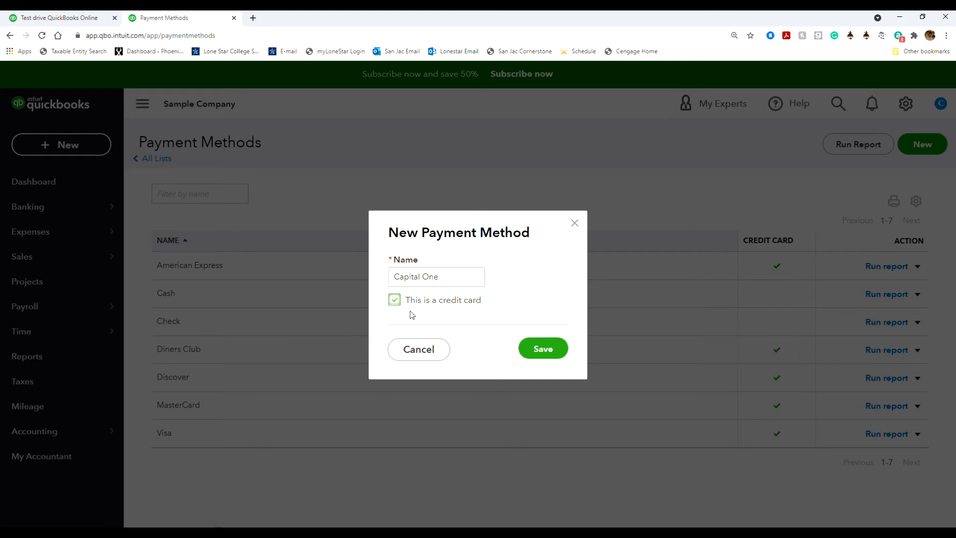
{"action": "left_click", "coordinate": [537, 343]}
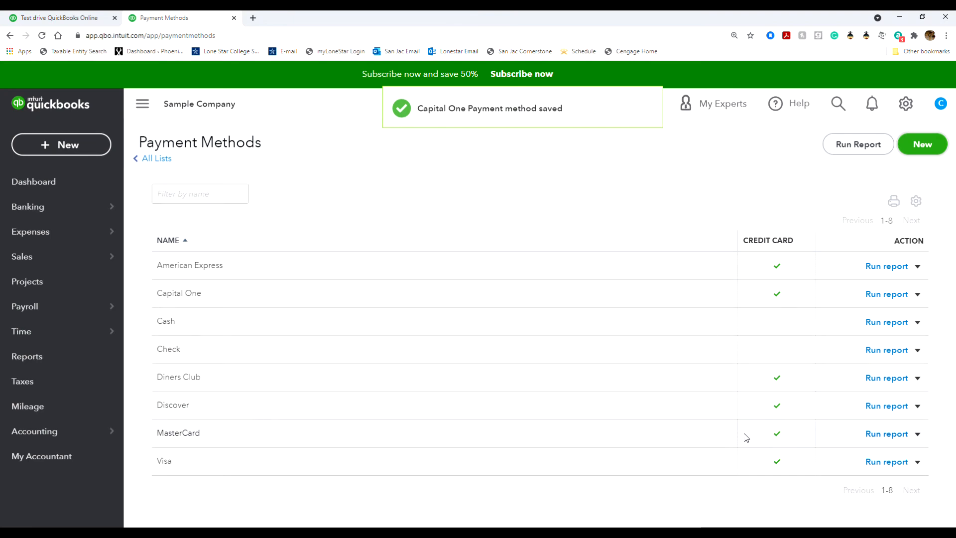
- Add and save a new payment method named Debit Card without marking it as a credit card
{"action": "left_click", "coordinate": [922, 144]}
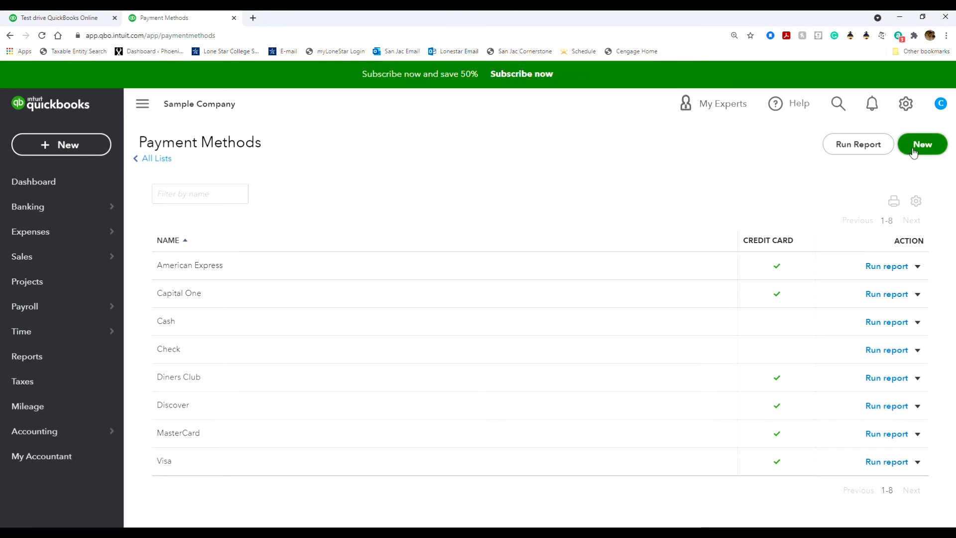
{"action": "left_click", "coordinate": [448, 272]}
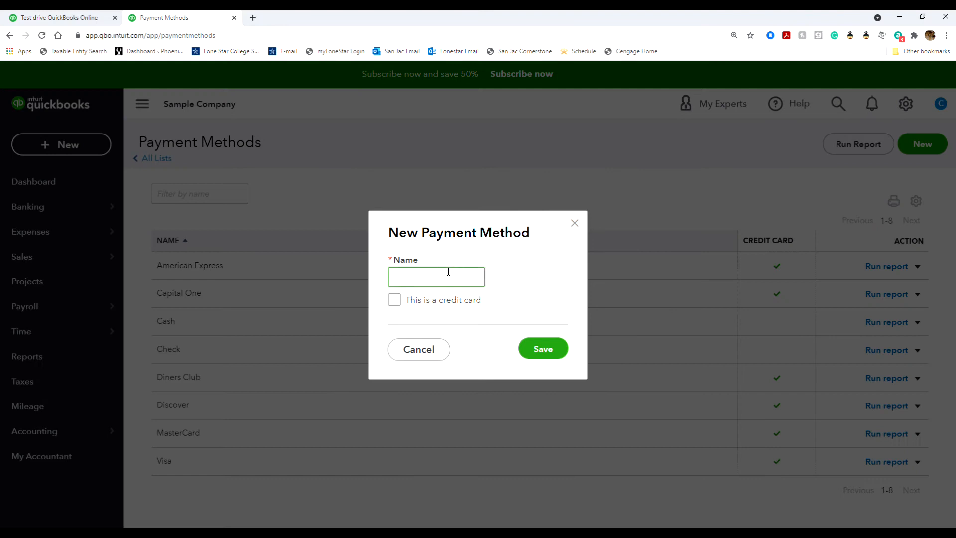
{"action": "type", "text": "Debit Card"}
{"action": "left_click", "coordinate": [521, 352]}
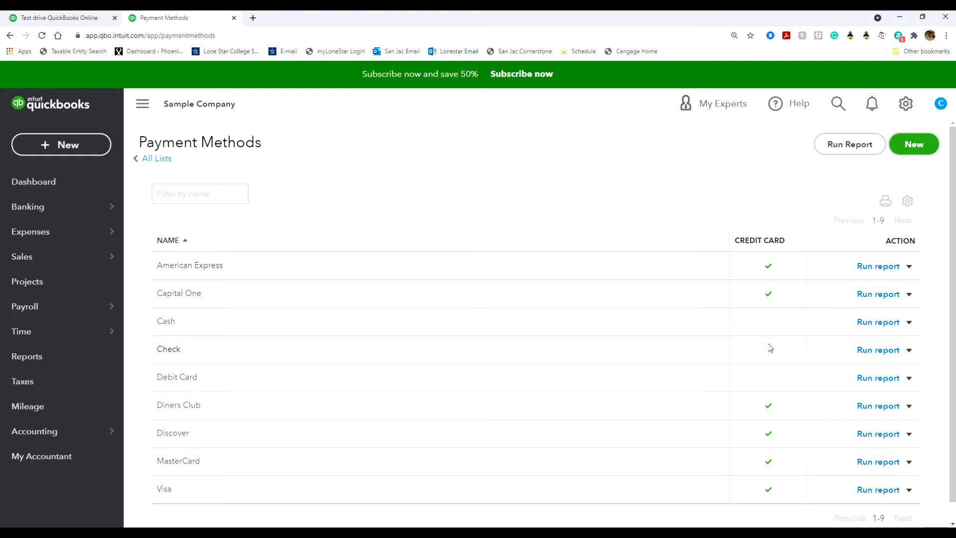
- Start the sales tax center setup and accept the business address on file
{"action": "left_click", "coordinate": [68, 383]}
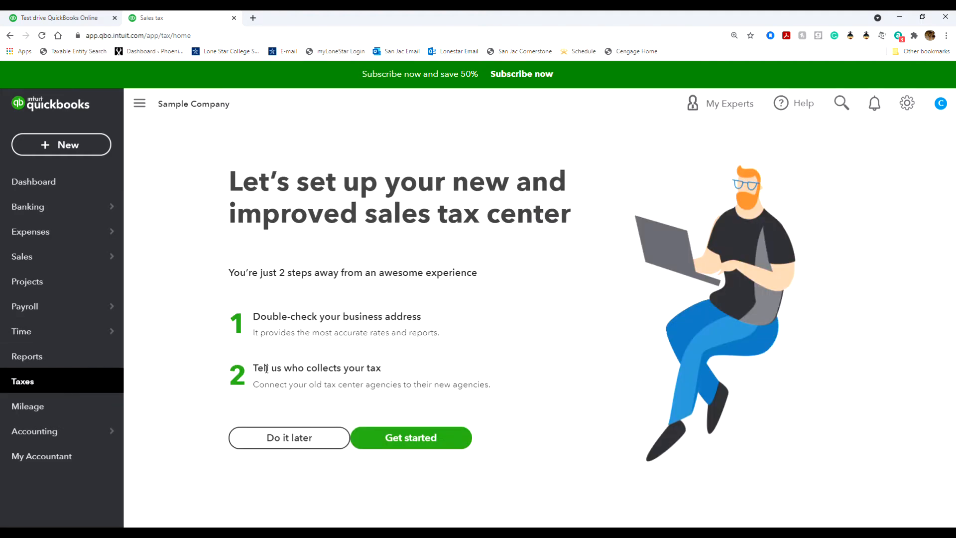
{"action": "left_click", "coordinate": [426, 443]}
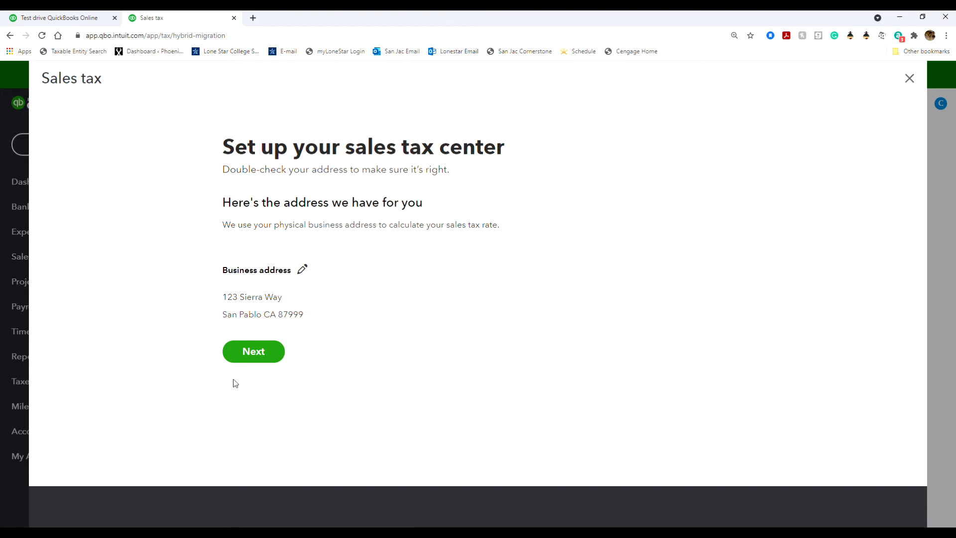
{"action": "left_click", "coordinate": [251, 362]}
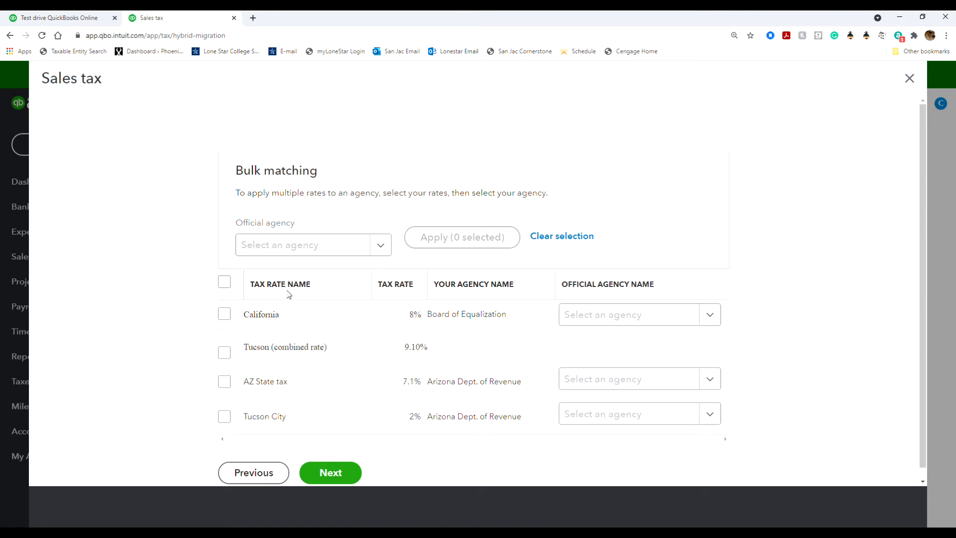
- Select the California tax rate and assign California Department of Tax and Fee Administration as its official agency
{"action": "left_click", "coordinate": [225, 315]}
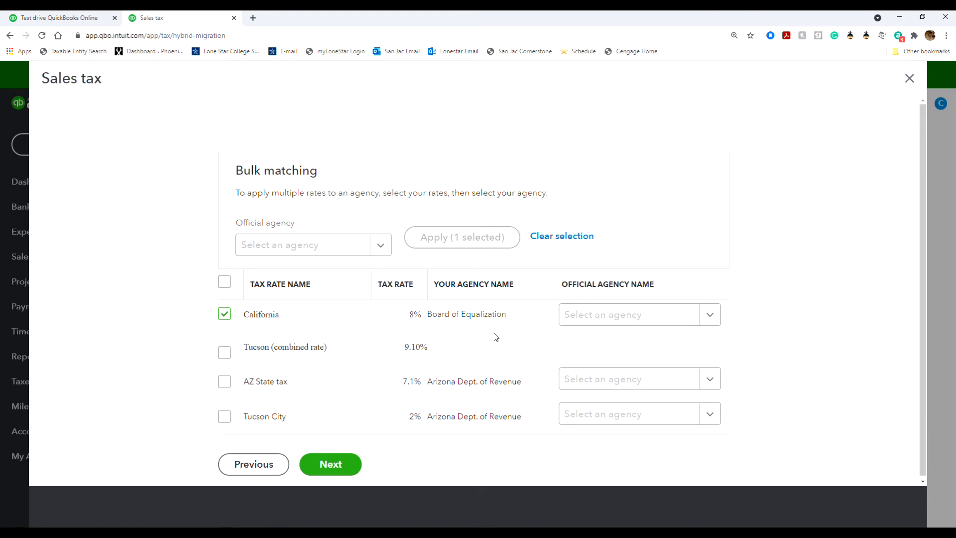
{"action": "left_click", "coordinate": [711, 317]}
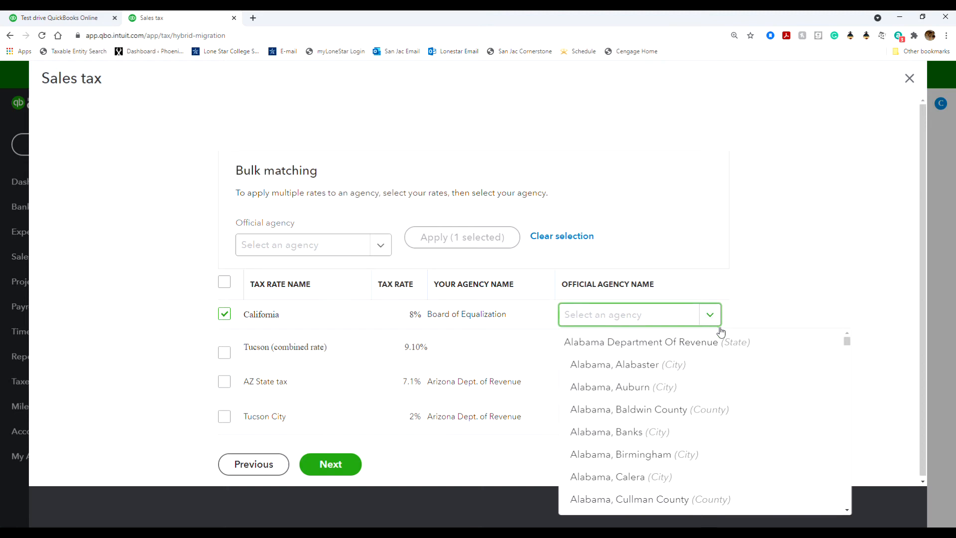
{"action": "scroll", "coordinate": [723, 391], "scroll_direction": "down", "scroll_amount": 5}
{"action": "scroll", "coordinate": [722, 394], "scroll_direction": "down", "scroll_amount": 20}
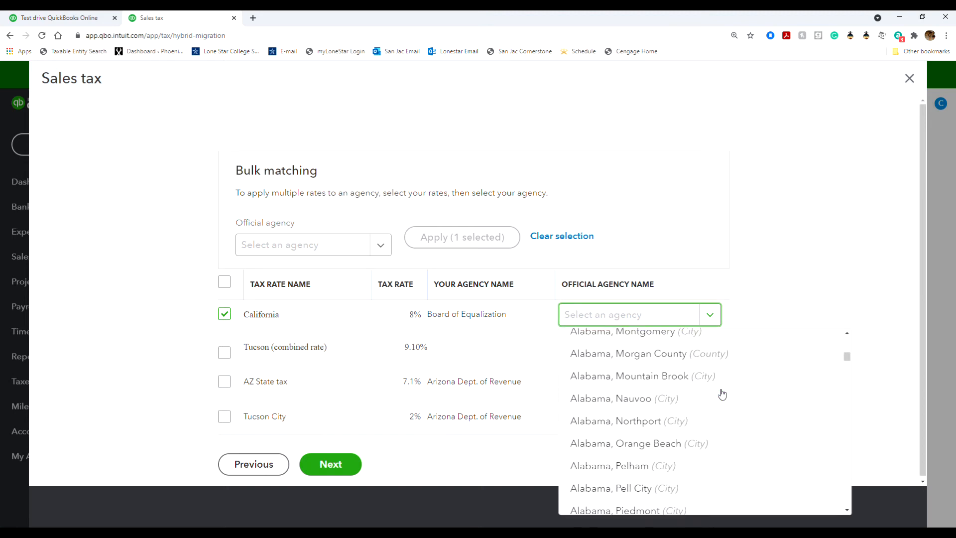
{"action": "scroll", "coordinate": [722, 394], "scroll_direction": "down", "scroll_amount": 20}
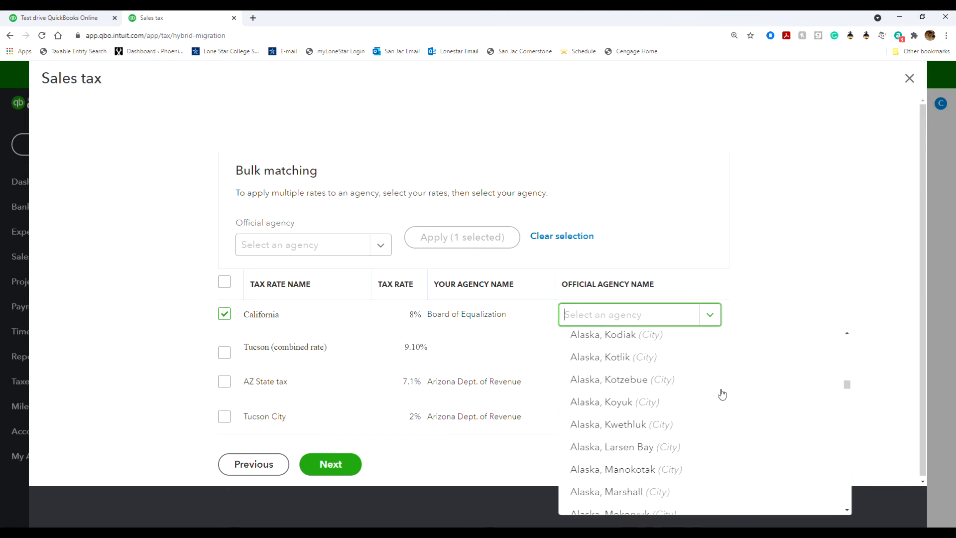
{"action": "left_click", "coordinate": [608, 314]}
{"action": "type", "text": "cal"}
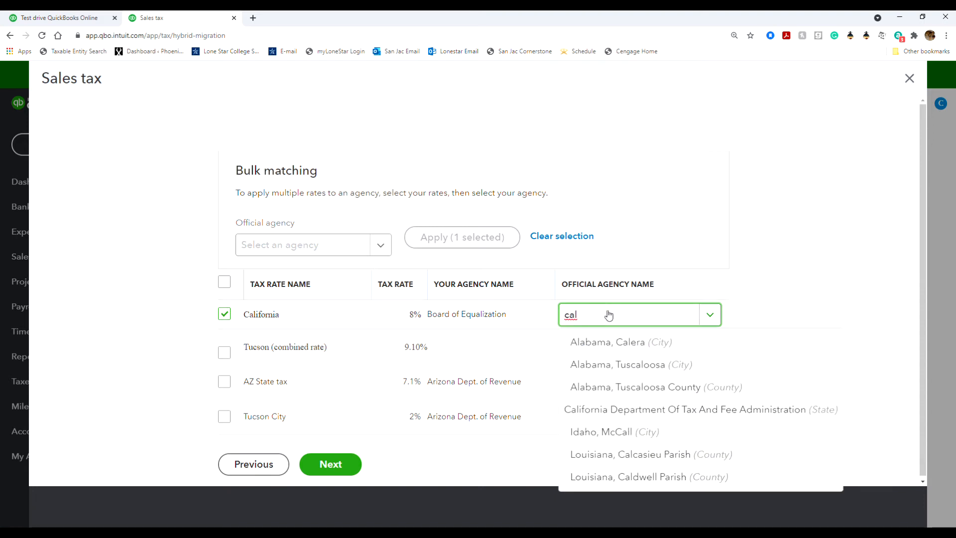
{"action": "left_click", "coordinate": [615, 409]}
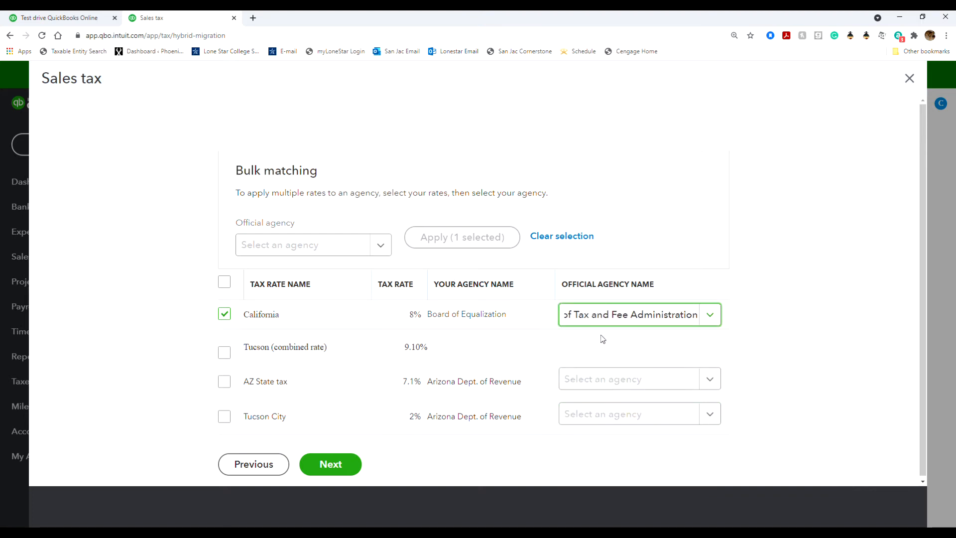
- Try to proceed to the rate review with only the California rate matched to an official agency
{"action": "left_click", "coordinate": [343, 244]}
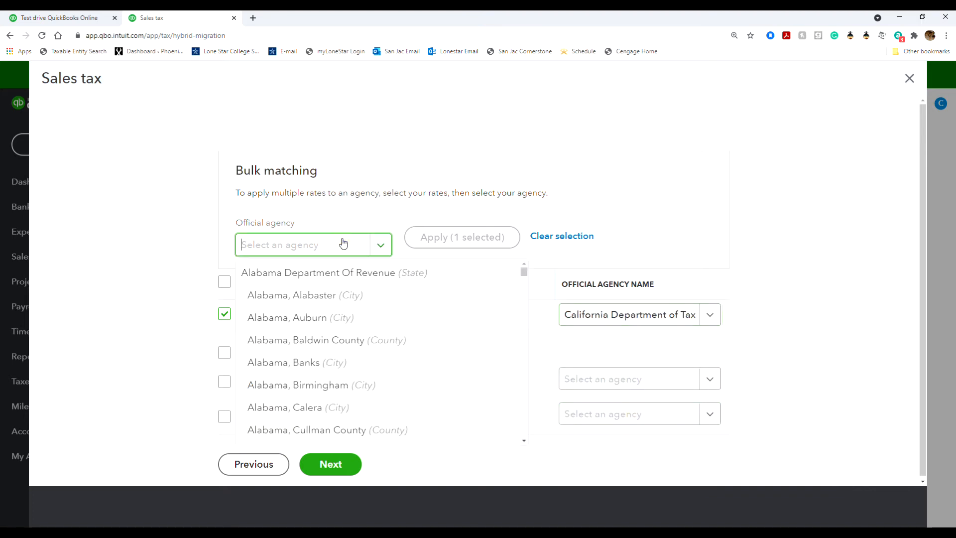
{"action": "left_click", "coordinate": [343, 243]}
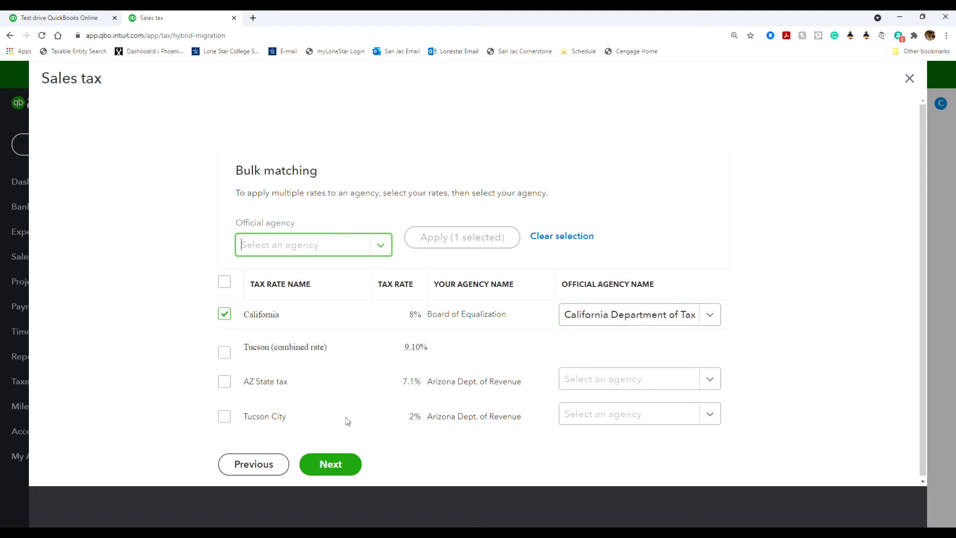
{"action": "left_click", "coordinate": [334, 464]}
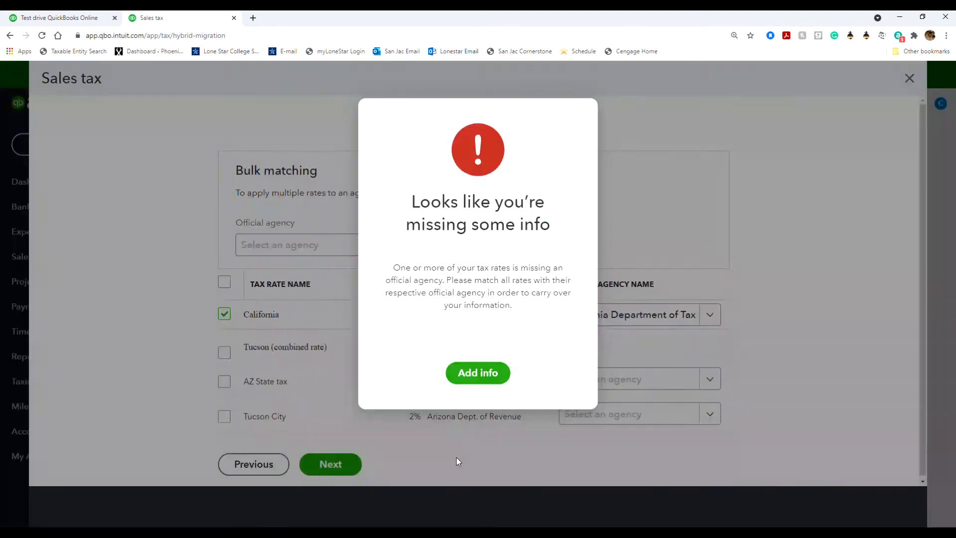
{"action": "left_click", "coordinate": [475, 374]}
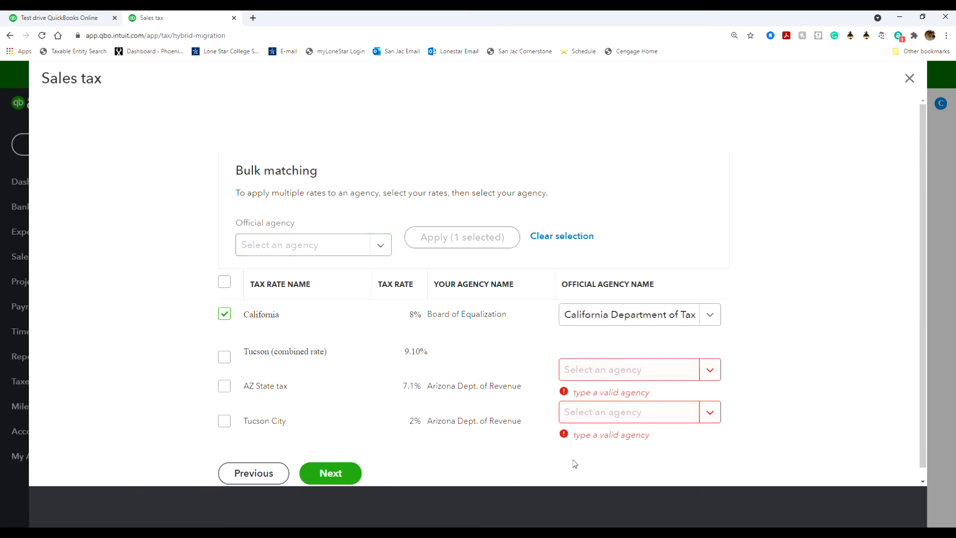
{"action": "left_click", "coordinate": [676, 373]}
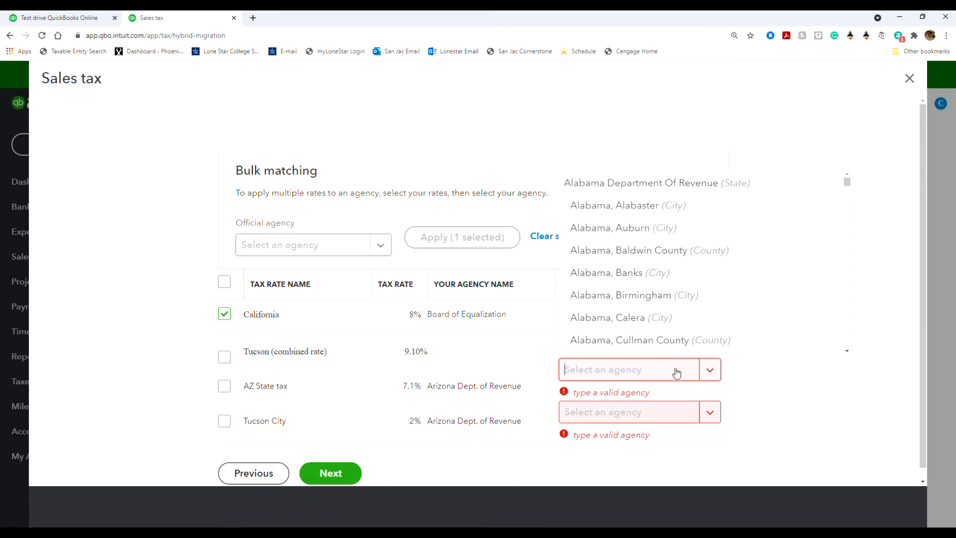
{"action": "scroll", "coordinate": [476, 360], "scroll_direction": "down", "scroll_amount": 1}
{"action": "scroll", "coordinate": [483, 371], "scroll_direction": "up", "scroll_amount": 1}
- Choose California Department of Tax and Fee Administration as the bulk matching agency and apply it to the California rate
{"action": "left_click", "coordinate": [289, 244]}
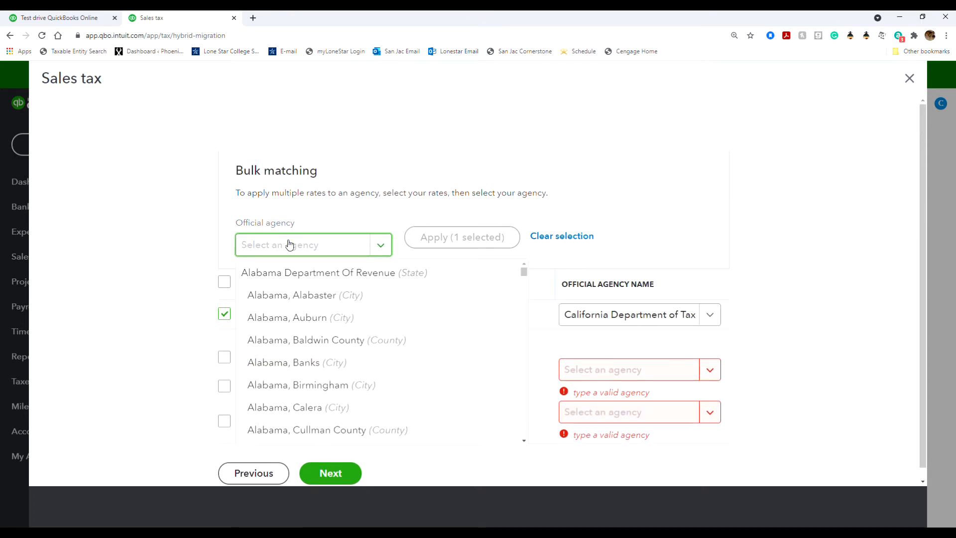
{"action": "type", "text": "cal"}
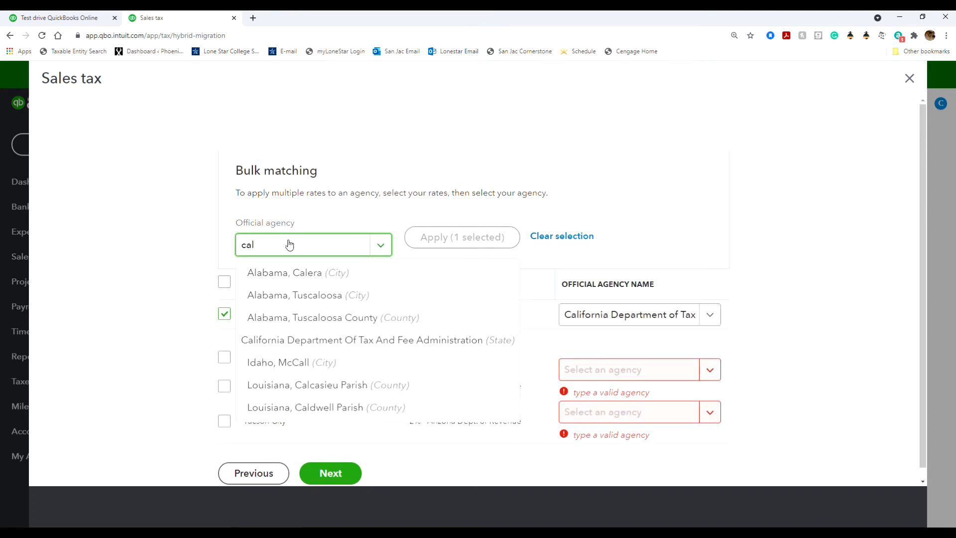
{"action": "left_click", "coordinate": [316, 340]}
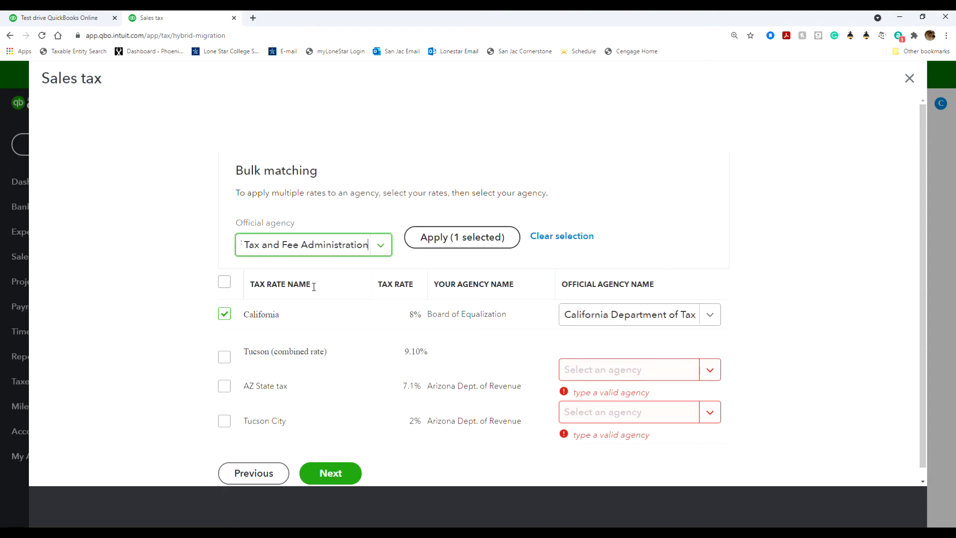
{"action": "left_click", "coordinate": [426, 248]}
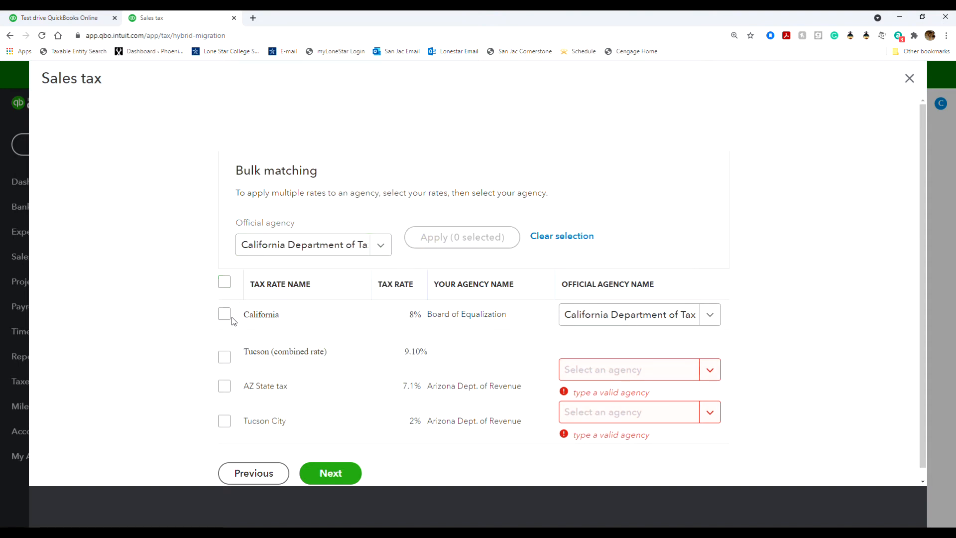
- Apply the chosen bulk agency to the Tucson combined, AZ State tax and Tucson City rates, and proceed to the rate review
{"action": "left_click", "coordinate": [225, 387]}
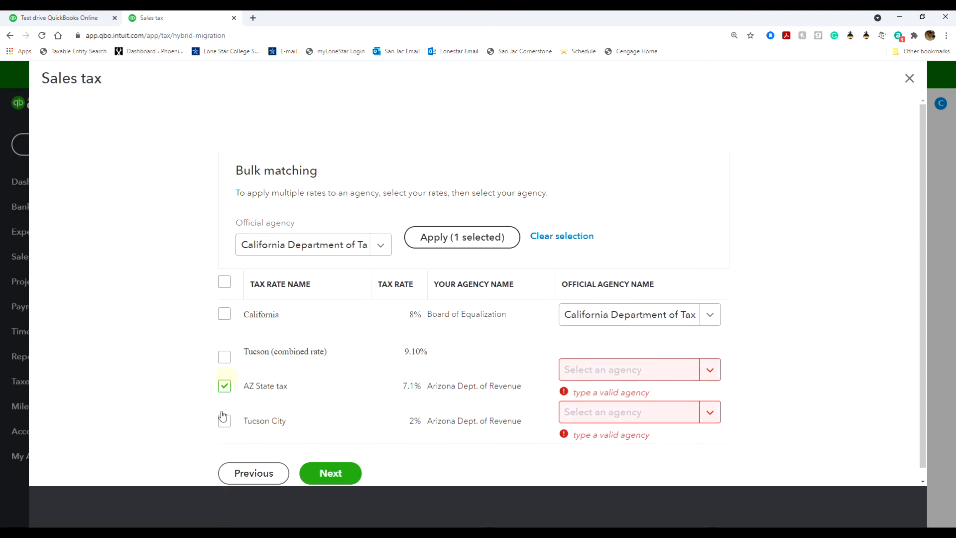
{"action": "left_click", "coordinate": [225, 421]}
{"action": "left_click", "coordinate": [224, 356]}
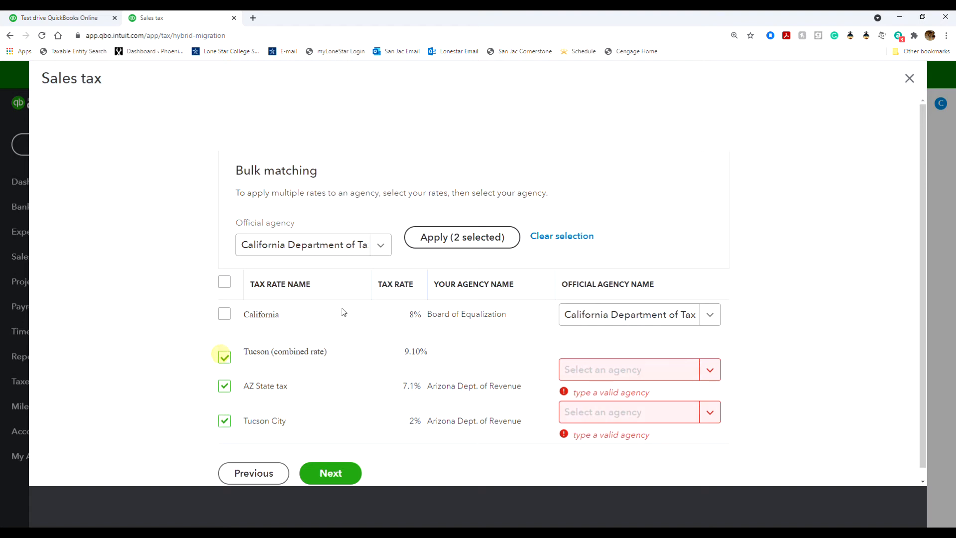
{"action": "left_click", "coordinate": [438, 238]}
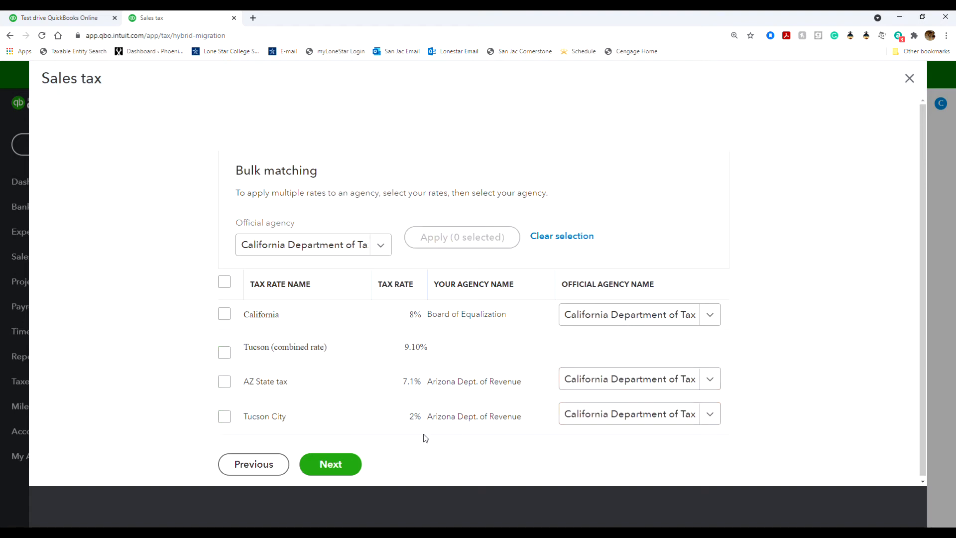
{"action": "left_click", "coordinate": [344, 470]}
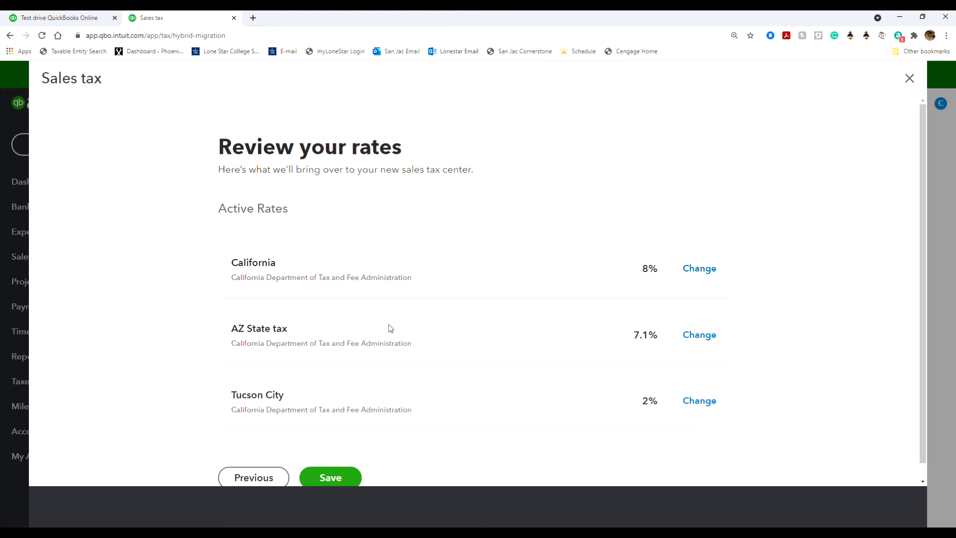
- Reopen the agency matching from the California rate to check the assignments, and return to the rate review
{"action": "left_click", "coordinate": [689, 268]}
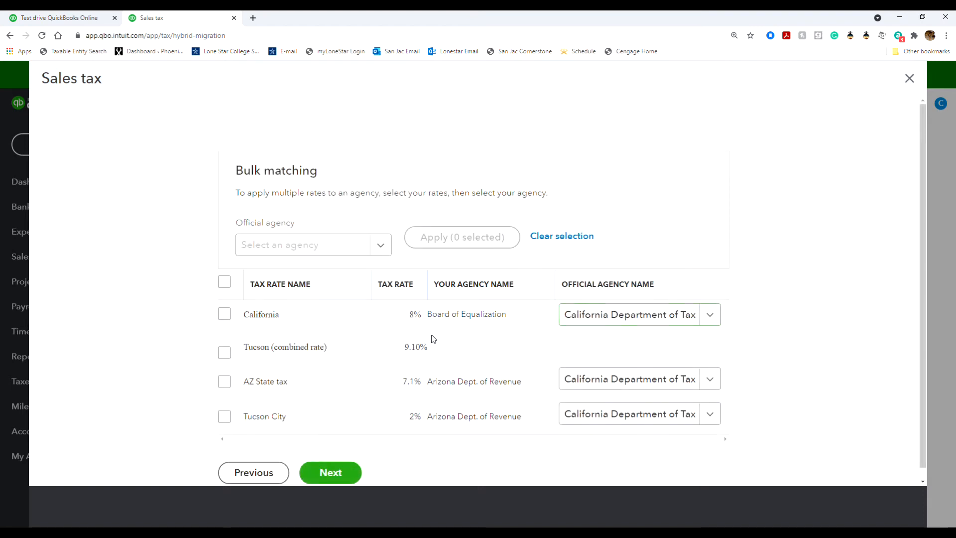
{"action": "scroll", "coordinate": [444, 327], "scroll_direction": "down", "scroll_amount": 1}
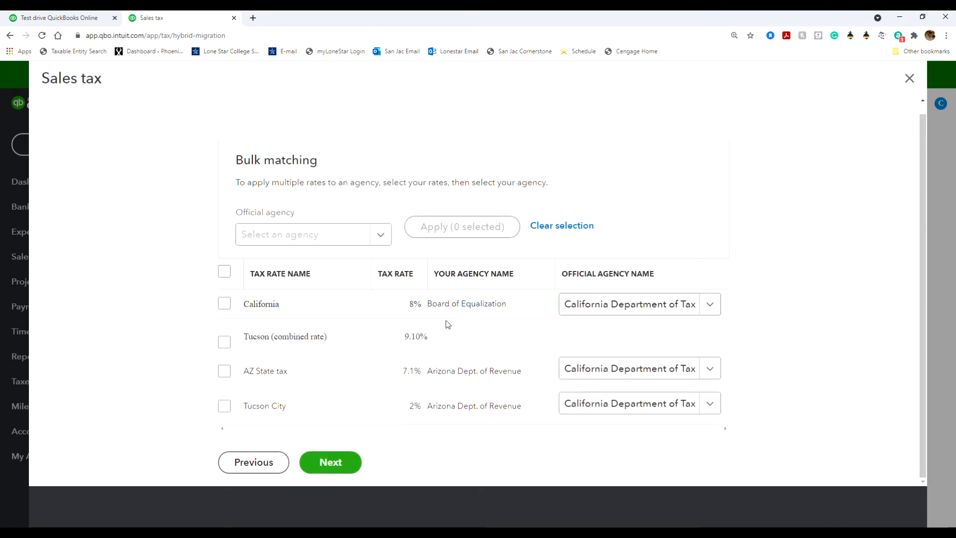
{"action": "left_click", "coordinate": [323, 460]}
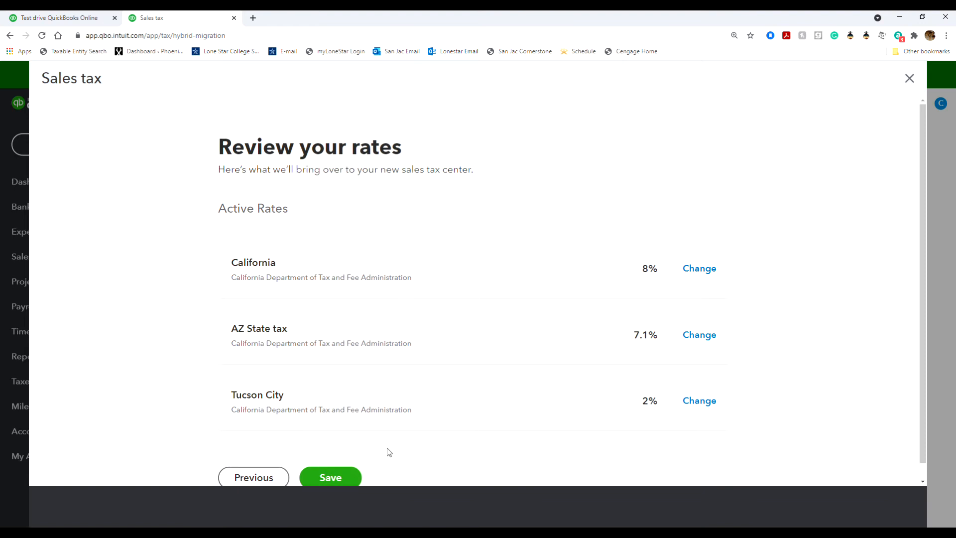
- Save the reviewed tax rates and go through the setup introduction to the new sales tax center
{"action": "left_click", "coordinate": [340, 476]}
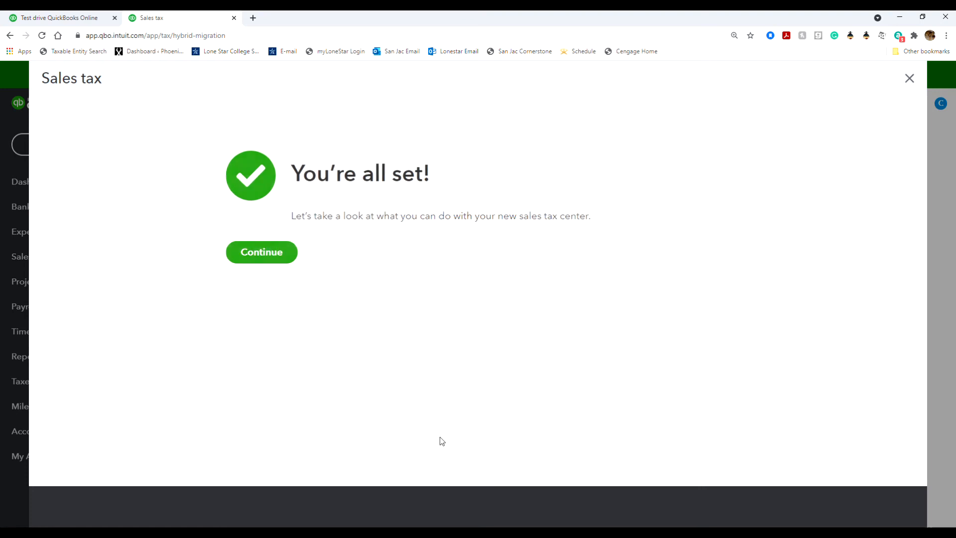
{"action": "left_click", "coordinate": [254, 258]}
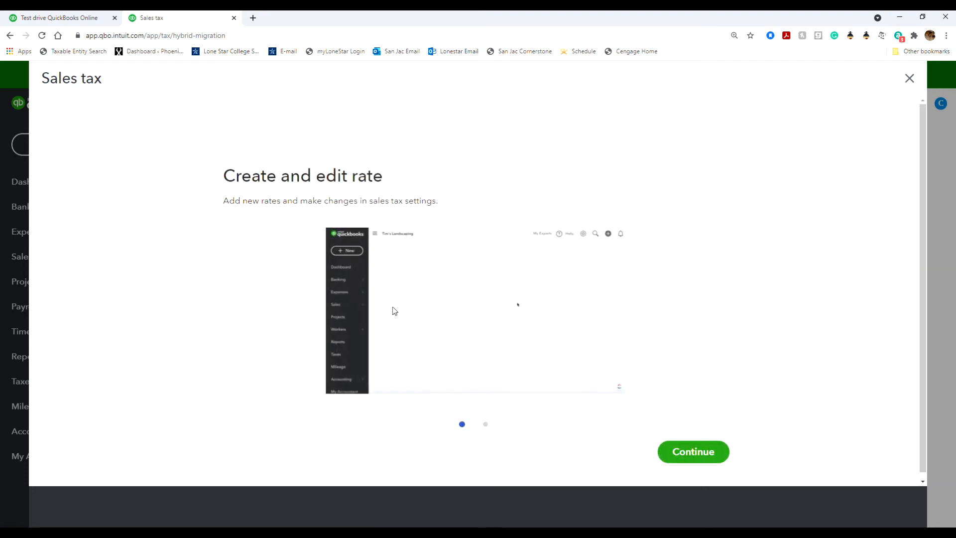
{"action": "left_click", "coordinate": [692, 457]}
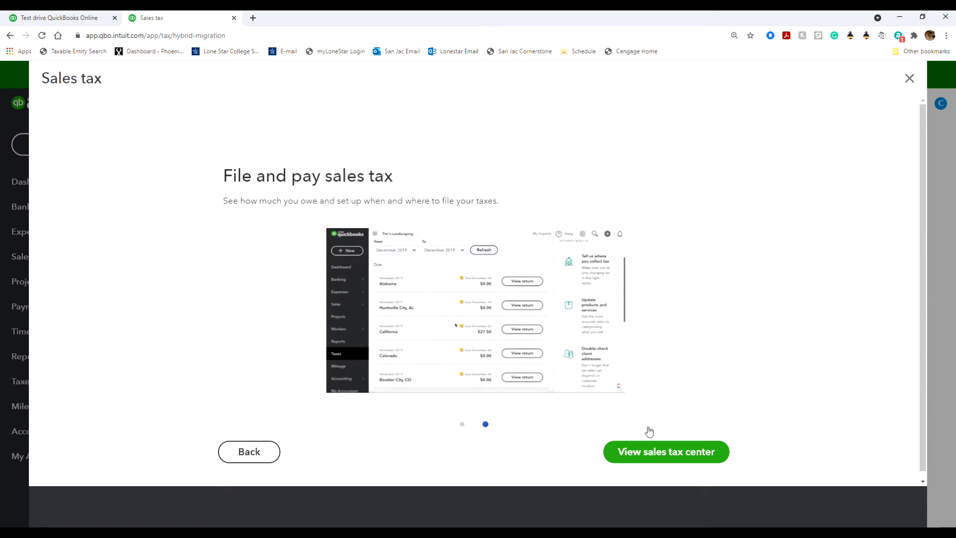
{"action": "left_click", "coordinate": [663, 456]}
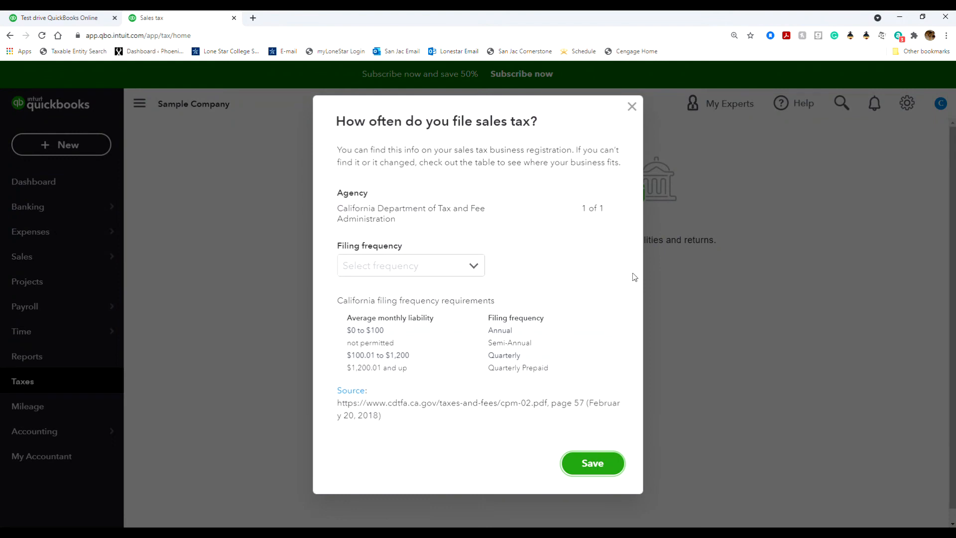
- Set the filing frequency for the California Department of Tax and Fee Administration to Monthly and save it
{"action": "left_click", "coordinate": [428, 269]}
{"action": "left_click", "coordinate": [432, 295]}
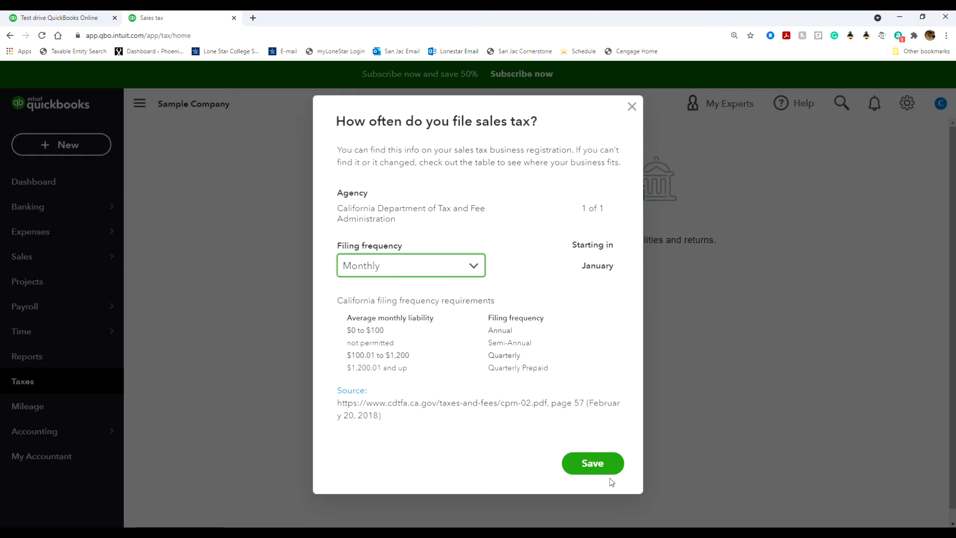
{"action": "left_click", "coordinate": [599, 469]}
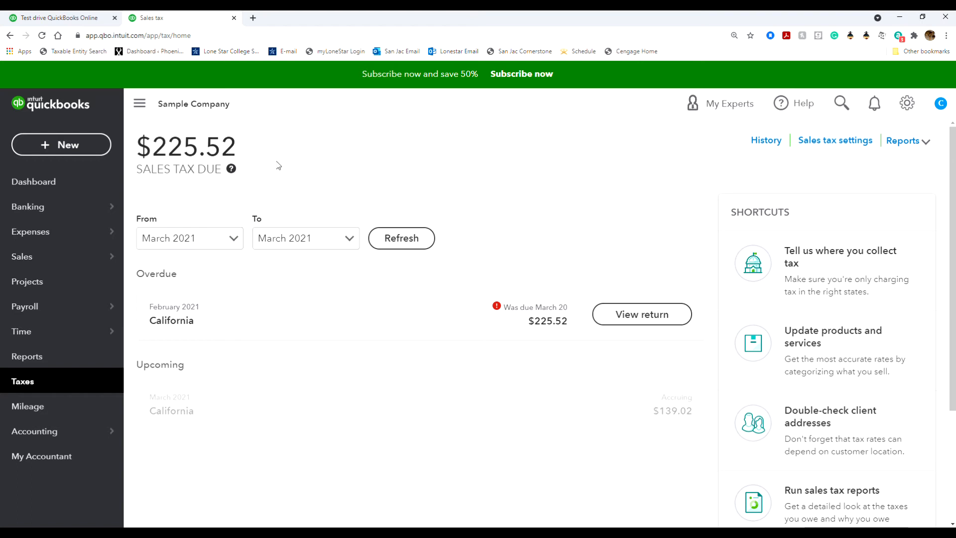
- In the sales tax settings, change the California custom rate to 9.5% and save the edit
{"action": "left_click", "coordinate": [839, 143]}
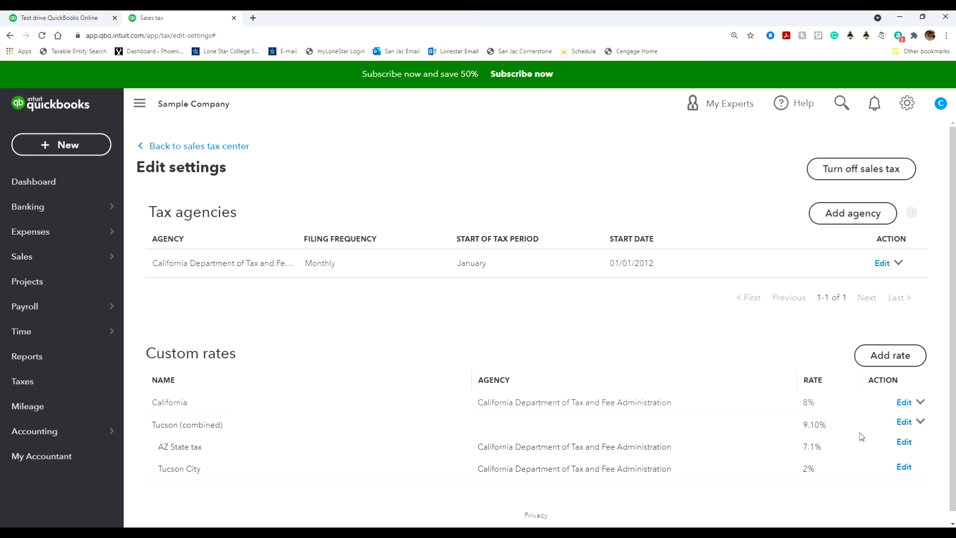
{"action": "left_click", "coordinate": [905, 403]}
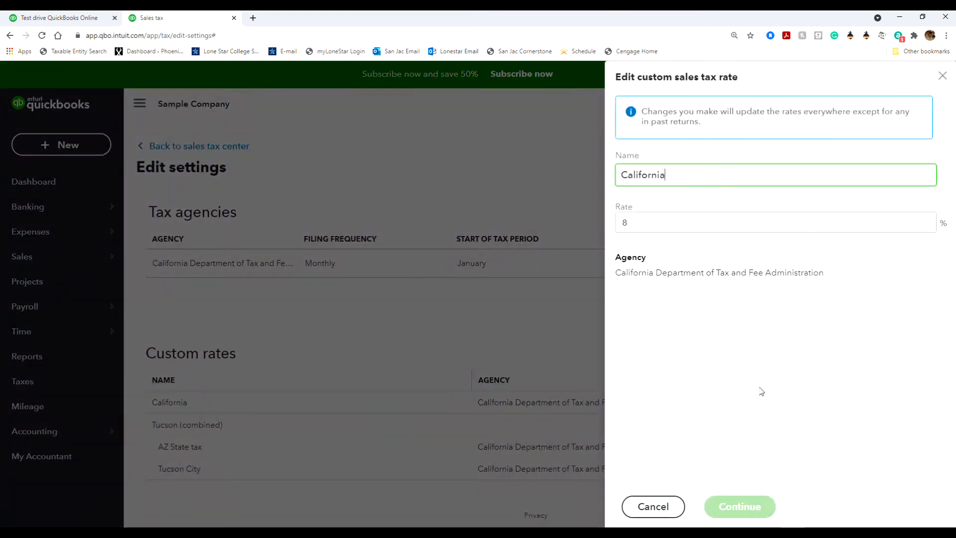
{"action": "key", "text": "Tab"}
{"action": "type", "text": "9.5"}
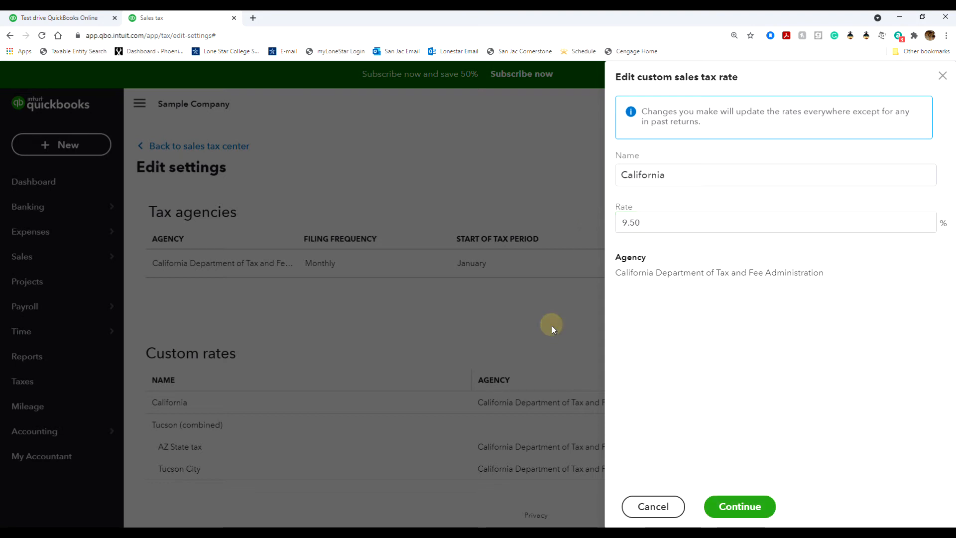
{"action": "left_click", "coordinate": [750, 505]}
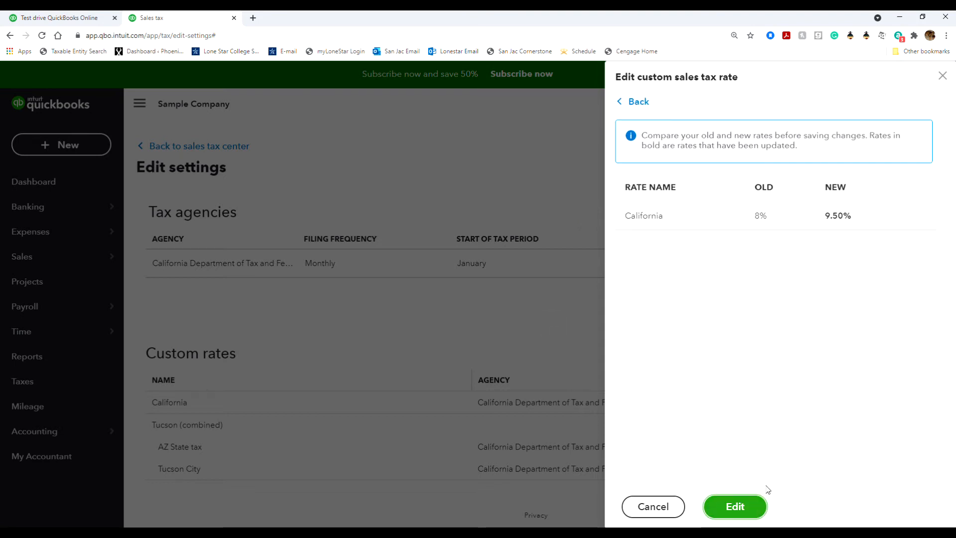
{"action": "left_click", "coordinate": [736, 506]}
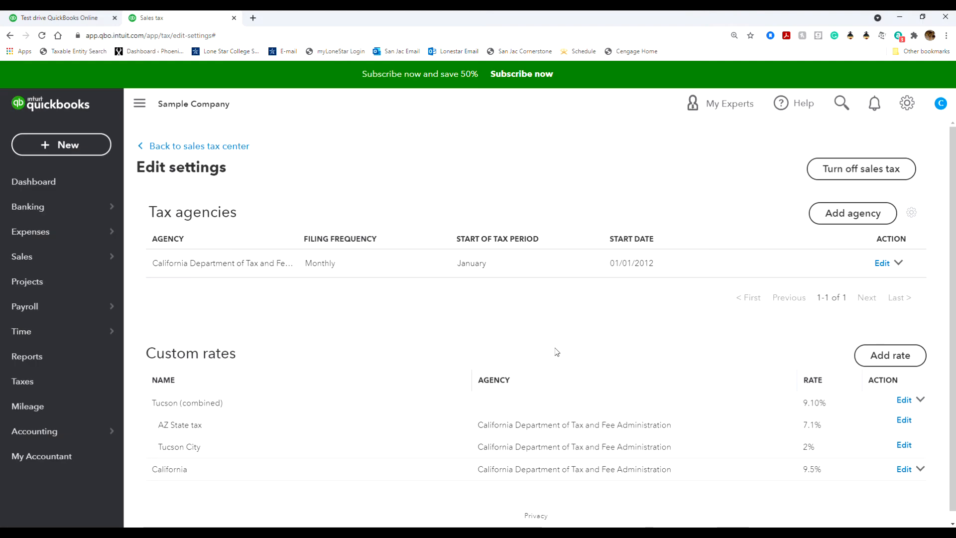
- Remove the Tucson combined rate from the custom rates list
{"action": "left_click", "coordinate": [921, 399]}
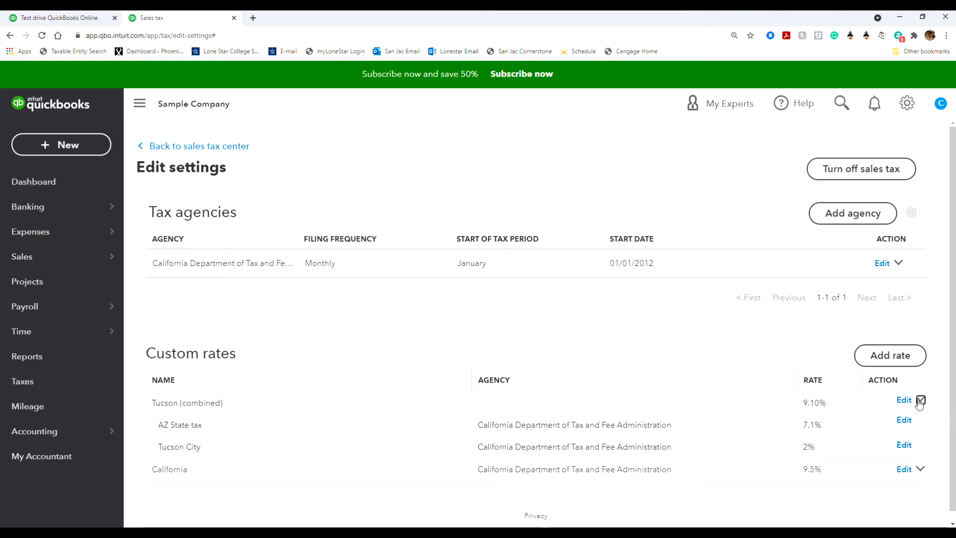
{"action": "left_click", "coordinate": [922, 427]}
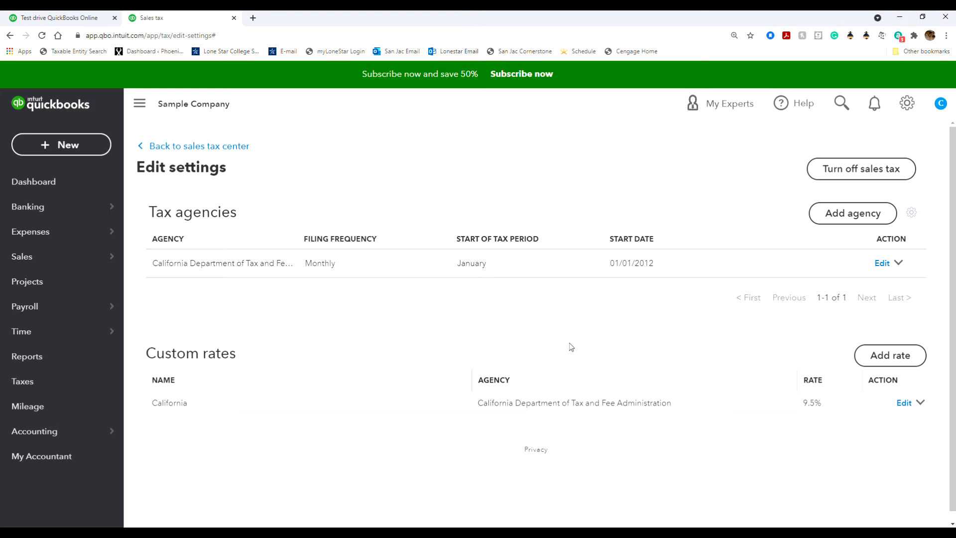
- Set the start date of the California tax agency to 01/01/2021 and save the agency details
{"action": "left_click", "coordinate": [879, 263]}
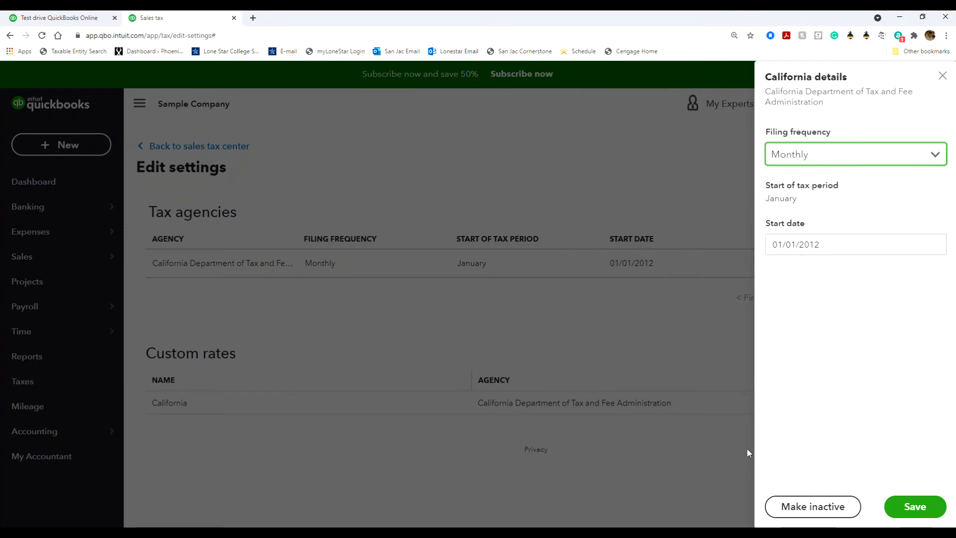
{"action": "double_click", "coordinate": [810, 244]}
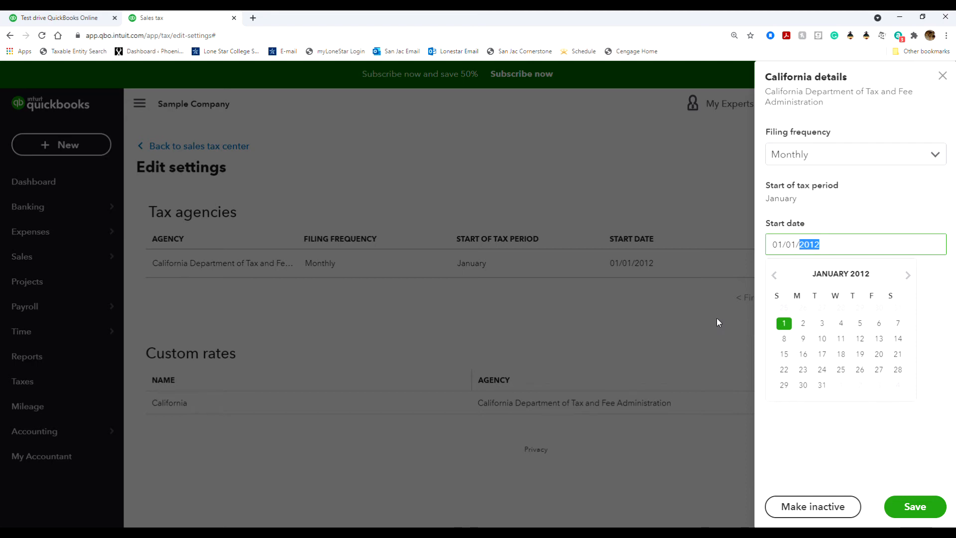
{"action": "type", "text": "2021"}
{"action": "left_click", "coordinate": [923, 516]}
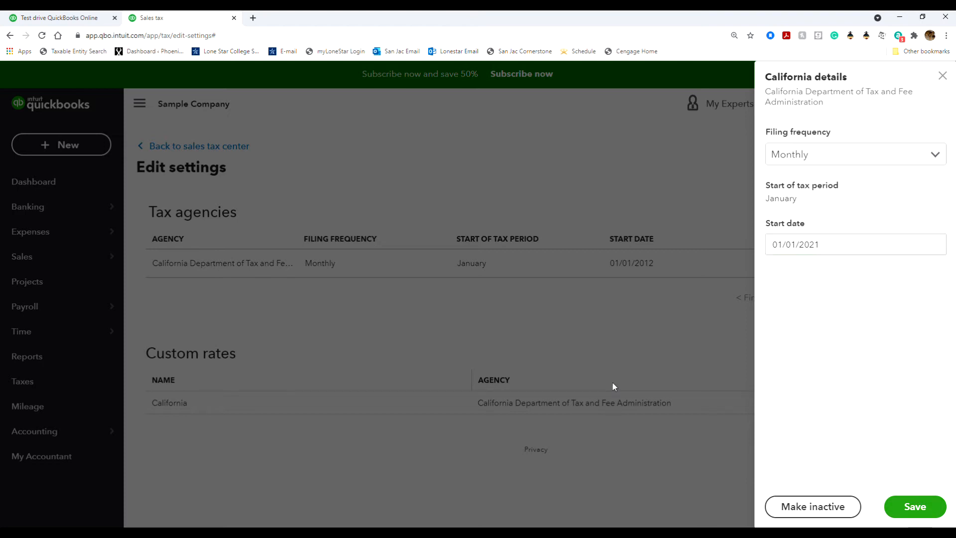
{"action": "left_click", "coordinate": [907, 503]}
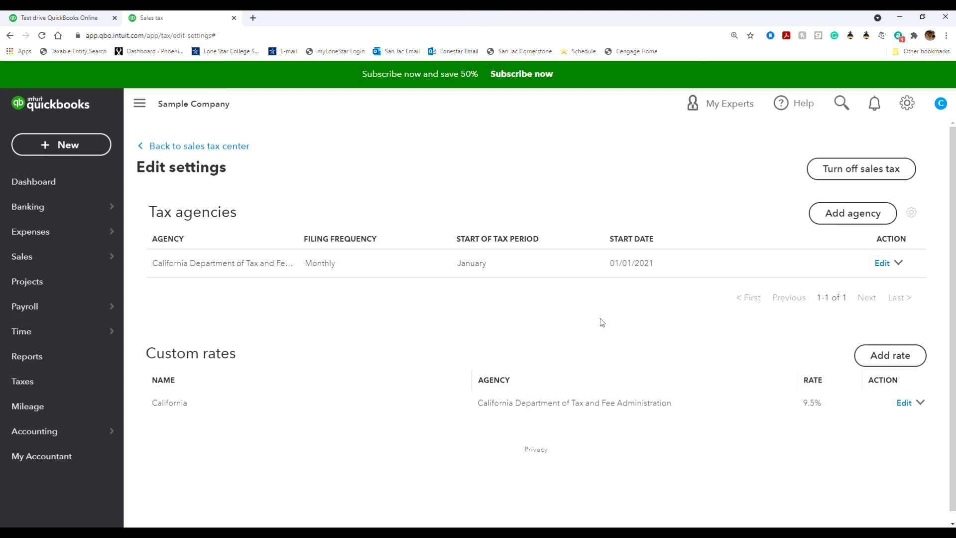
- Open the products and services list and examine which items are marked as taxable
{"action": "mouse_move", "coordinate": [26, 263]}
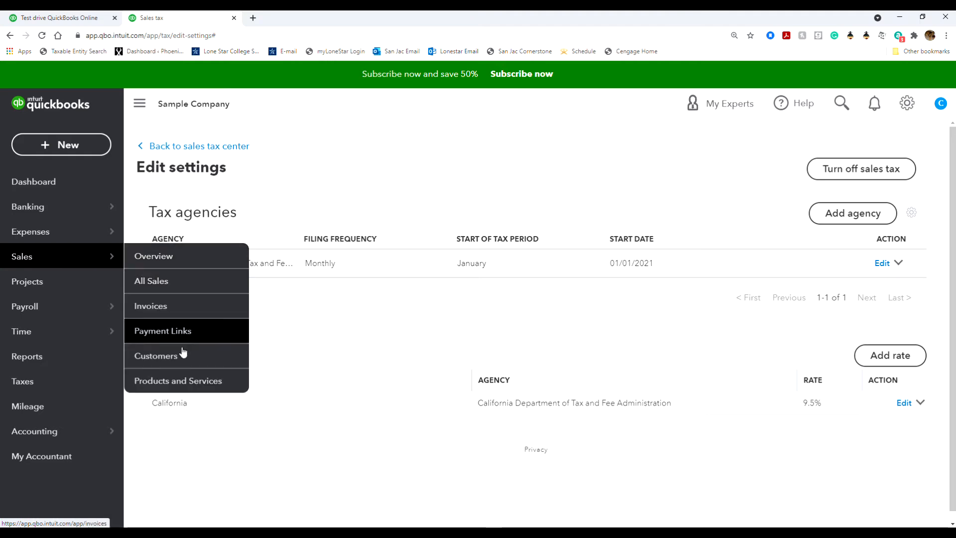
{"action": "left_click", "coordinate": [181, 387]}
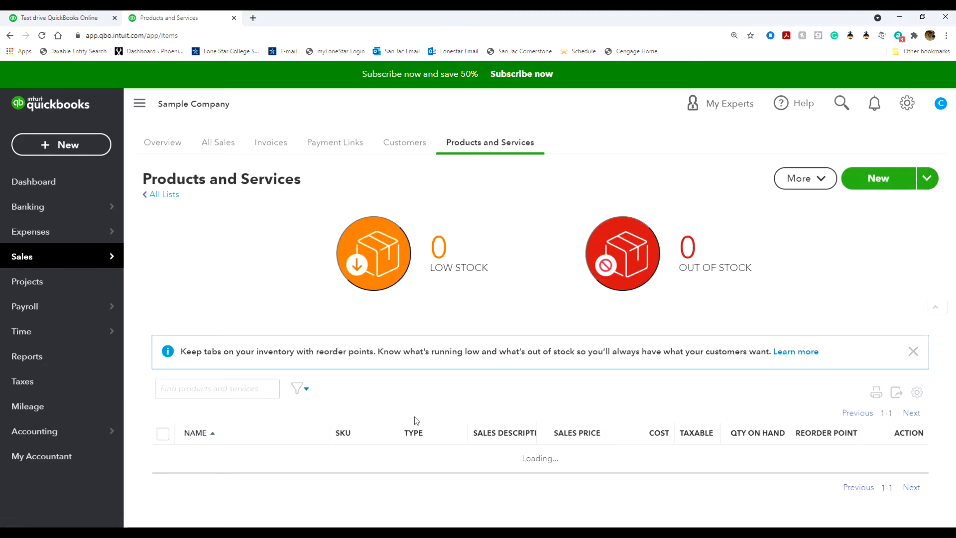
{"action": "scroll", "coordinate": [415, 420], "scroll_direction": "down", "scroll_amount": 6}
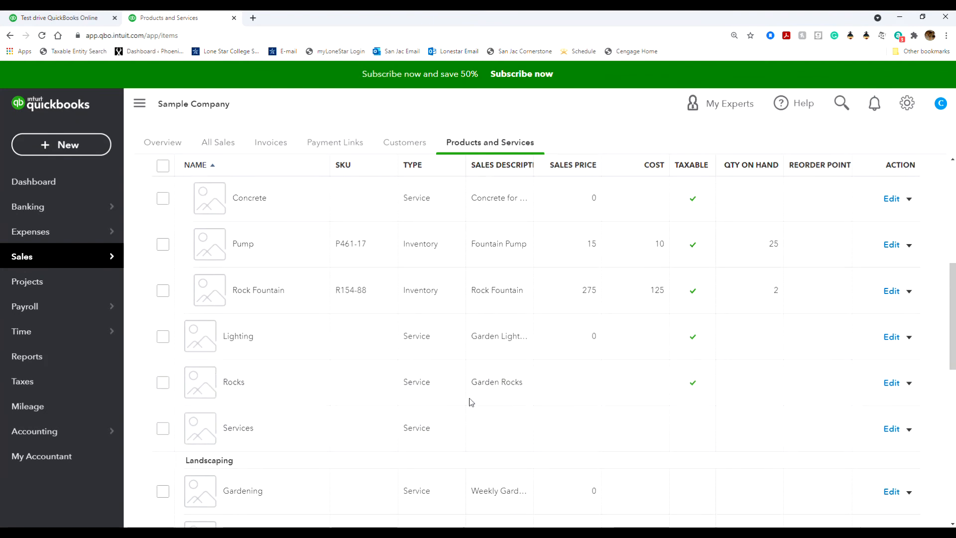
{"action": "scroll", "coordinate": [501, 392], "scroll_direction": "up", "scroll_amount": 2}
{"action": "scroll", "coordinate": [493, 392], "scroll_direction": "down", "scroll_amount": 2}
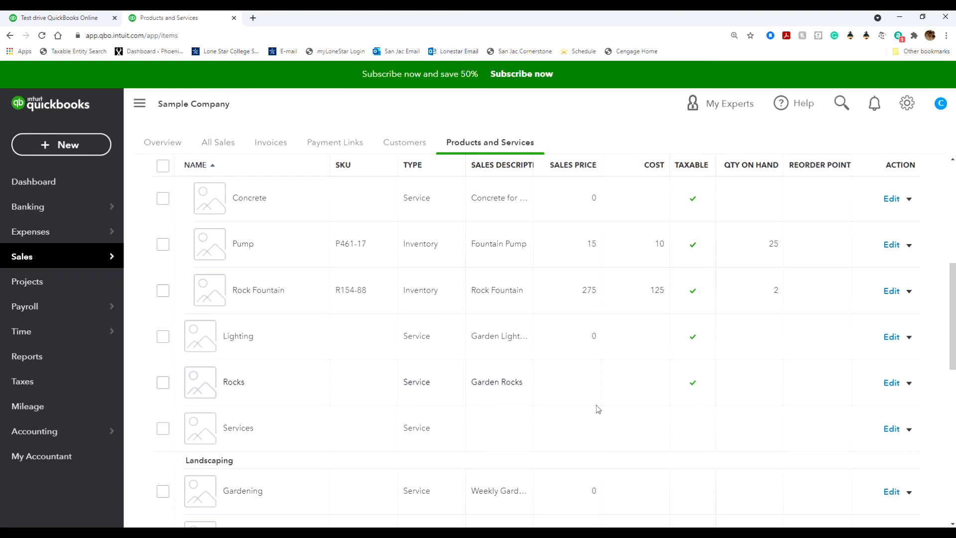
{"action": "scroll", "coordinate": [604, 423], "scroll_direction": "down", "scroll_amount": 10}
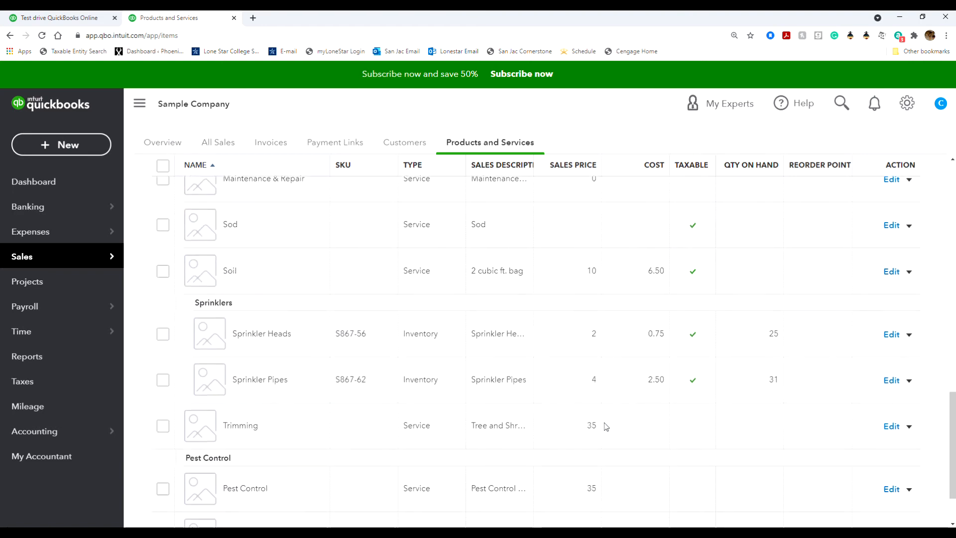
{"action": "scroll", "coordinate": [605, 422], "scroll_direction": "up", "scroll_amount": 10}
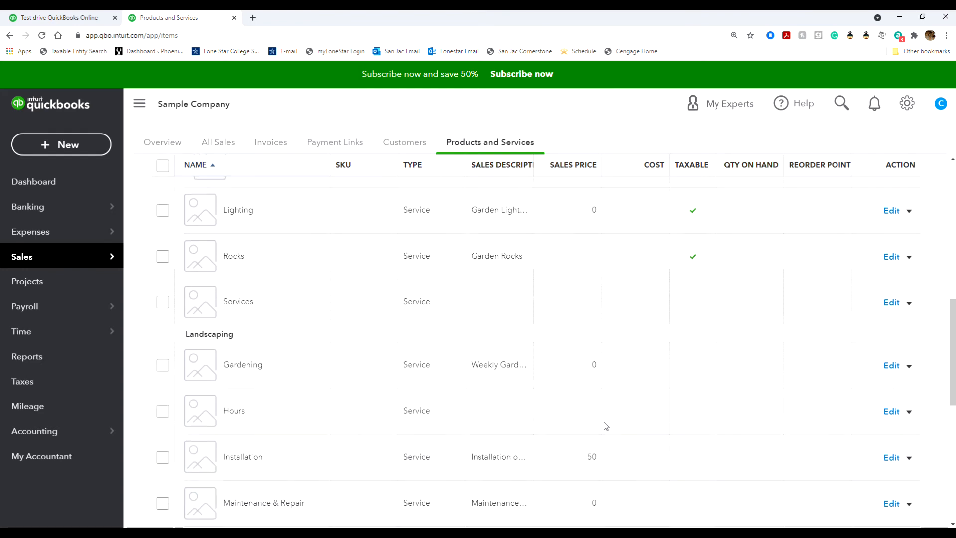
{"action": "scroll", "coordinate": [604, 422], "scroll_direction": "up", "scroll_amount": 3}
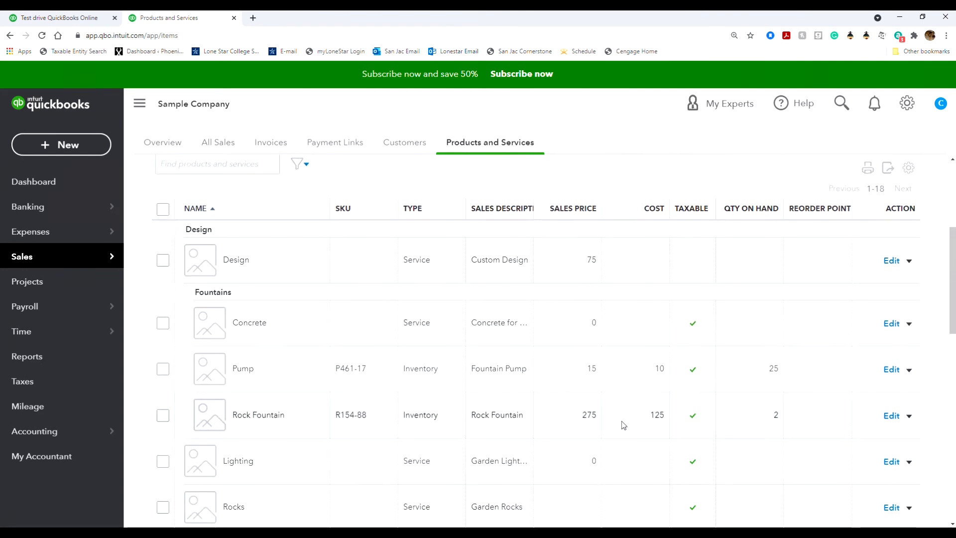
- Examine the Pump item's sales tax category options, keep Taxable - standard rate, and close the item details without saving
{"action": "left_click", "coordinate": [905, 372]}
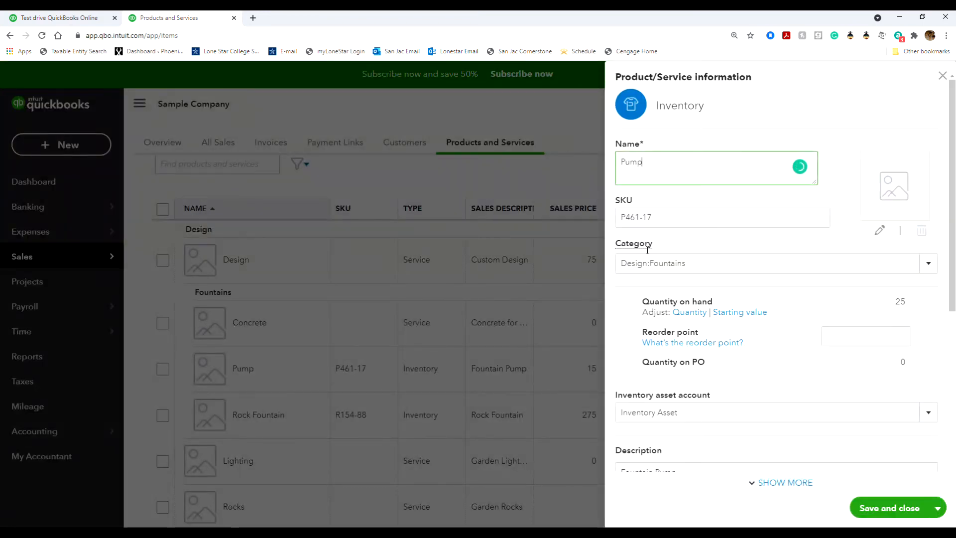
{"action": "scroll", "coordinate": [810, 380], "scroll_direction": "down", "scroll_amount": 5}
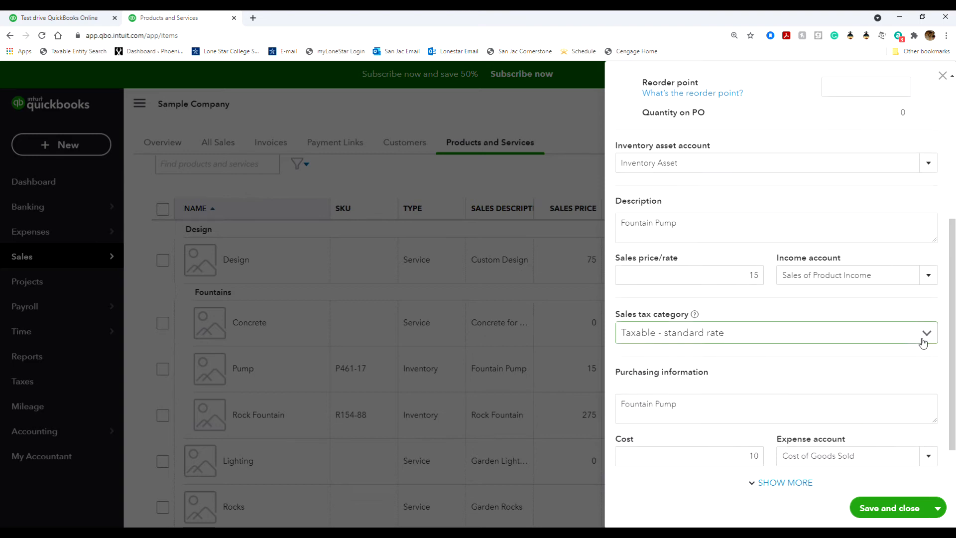
{"action": "left_click", "coordinate": [925, 338]}
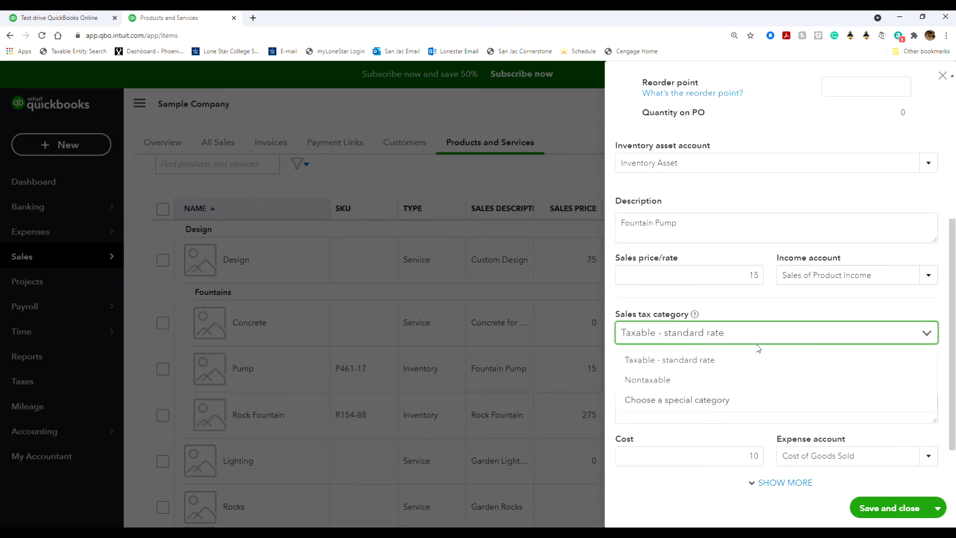
{"action": "left_click", "coordinate": [732, 366]}
{"action": "scroll", "coordinate": [754, 436], "scroll_direction": "down", "scroll_amount": 1}
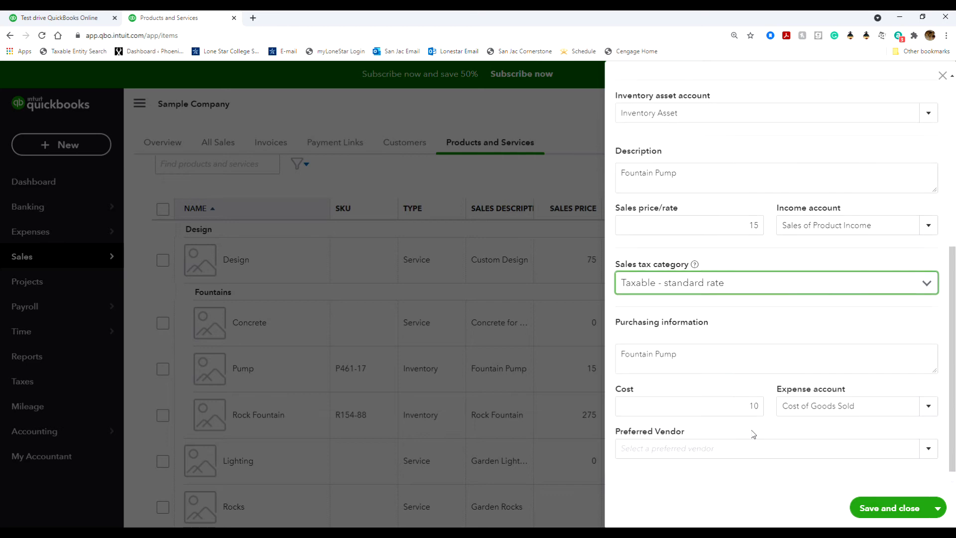
{"action": "scroll", "coordinate": [712, 432], "scroll_direction": "up", "scroll_amount": 2}
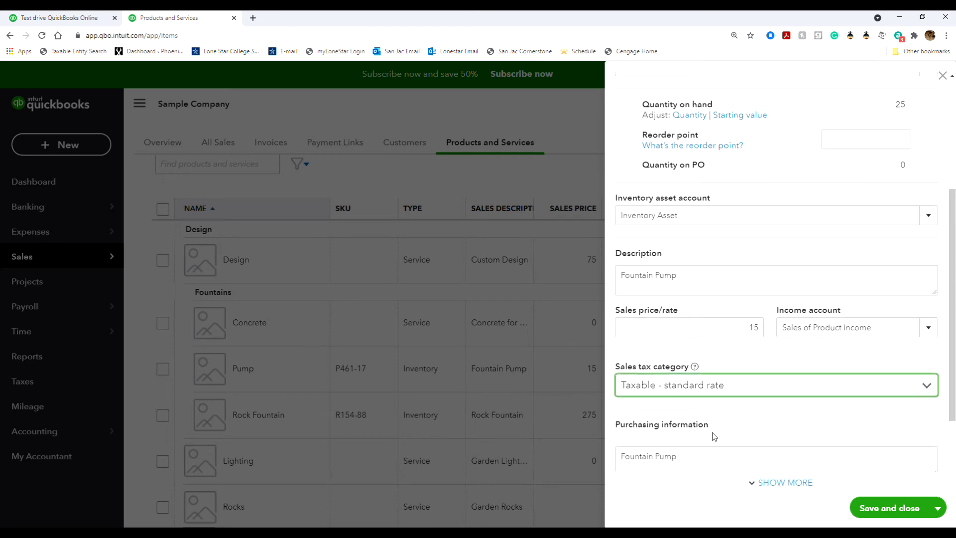
{"action": "scroll", "coordinate": [713, 432], "scroll_direction": "up", "scroll_amount": 4}
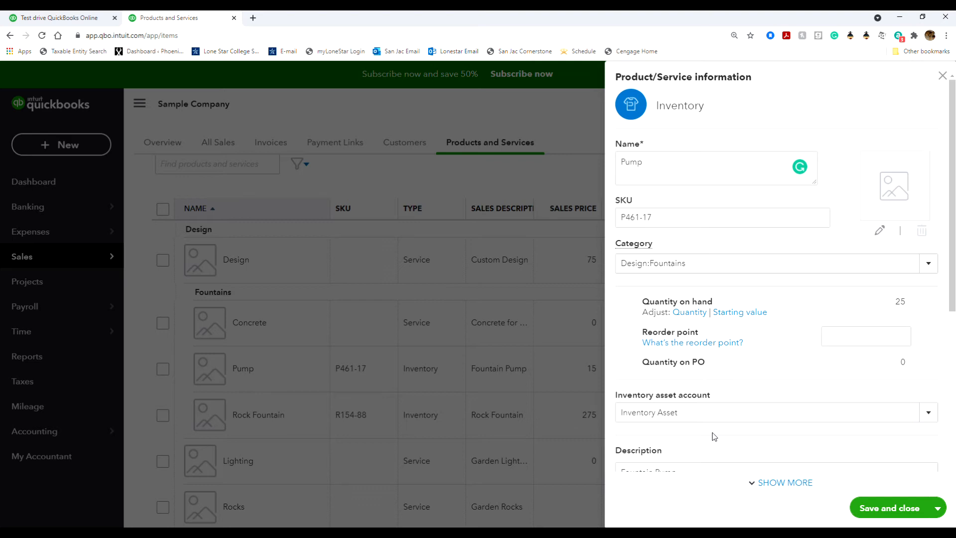
{"action": "scroll", "coordinate": [714, 437], "scroll_direction": "down", "scroll_amount": 6}
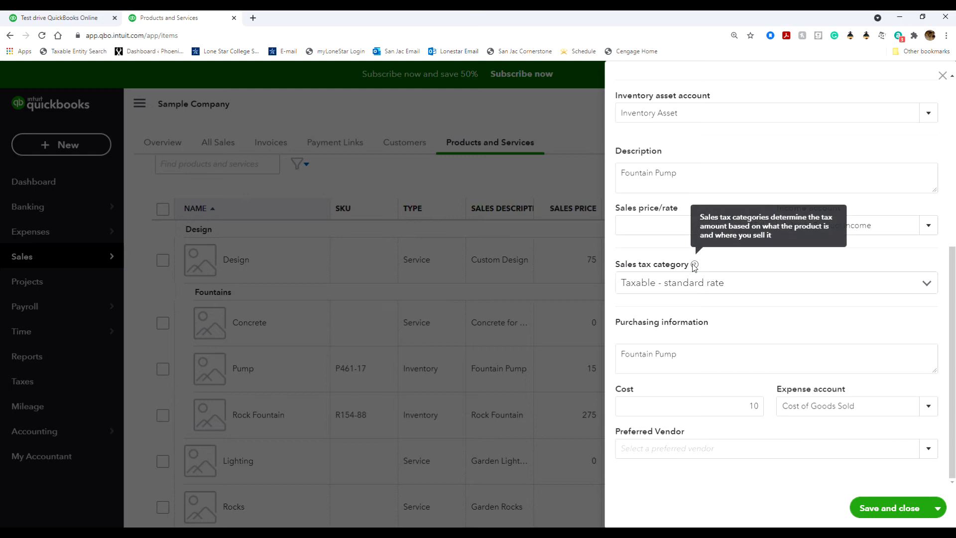
{"action": "left_click", "coordinate": [761, 288]}
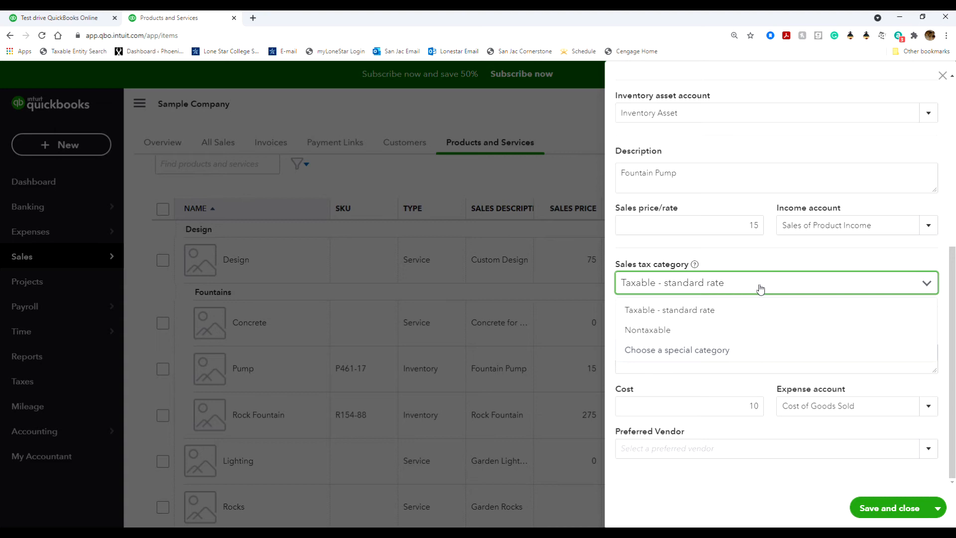
{"action": "left_click", "coordinate": [742, 301]}
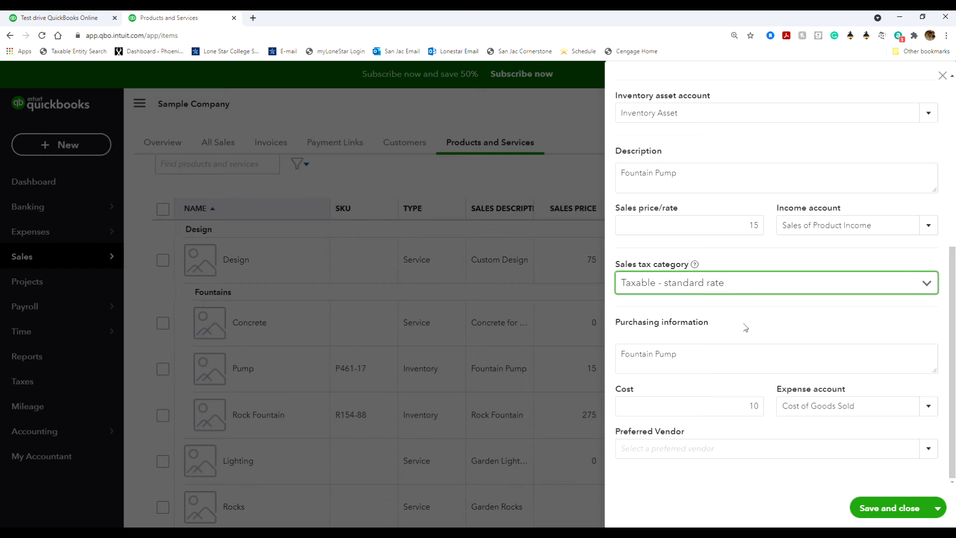
{"action": "left_click", "coordinate": [941, 77]}
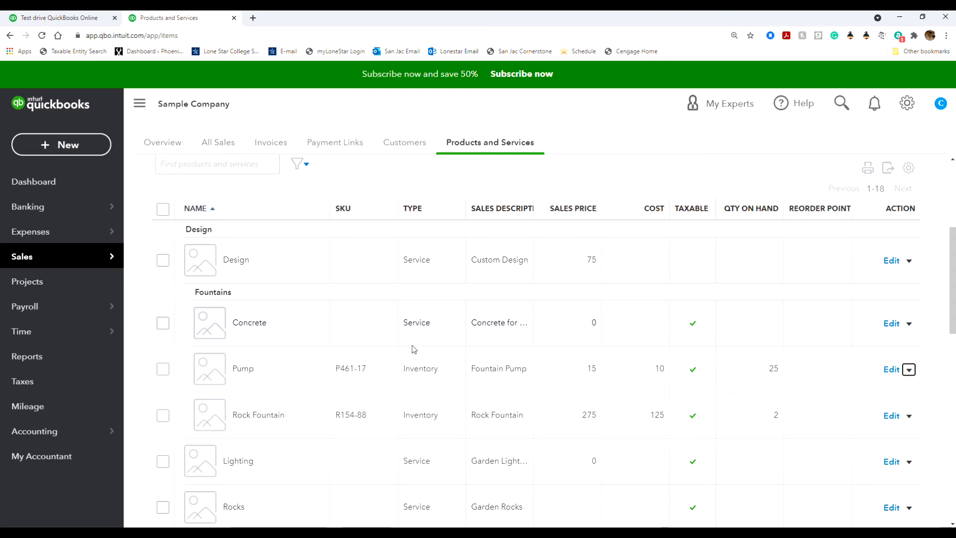
- Find the Inventory Valuation Summary report and examine the quantities and asset values of the inventory items
{"action": "left_click", "coordinate": [86, 355]}
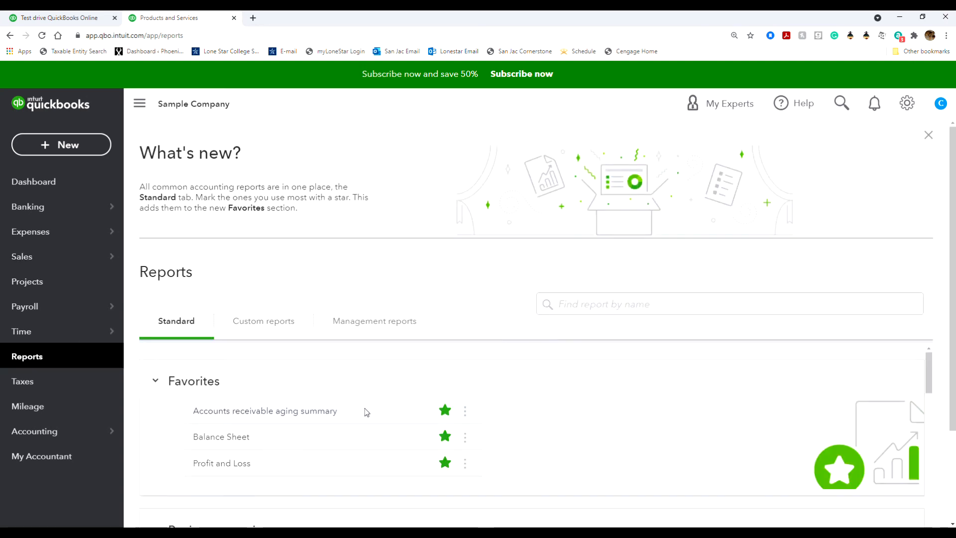
{"action": "left_click", "coordinate": [594, 305]}
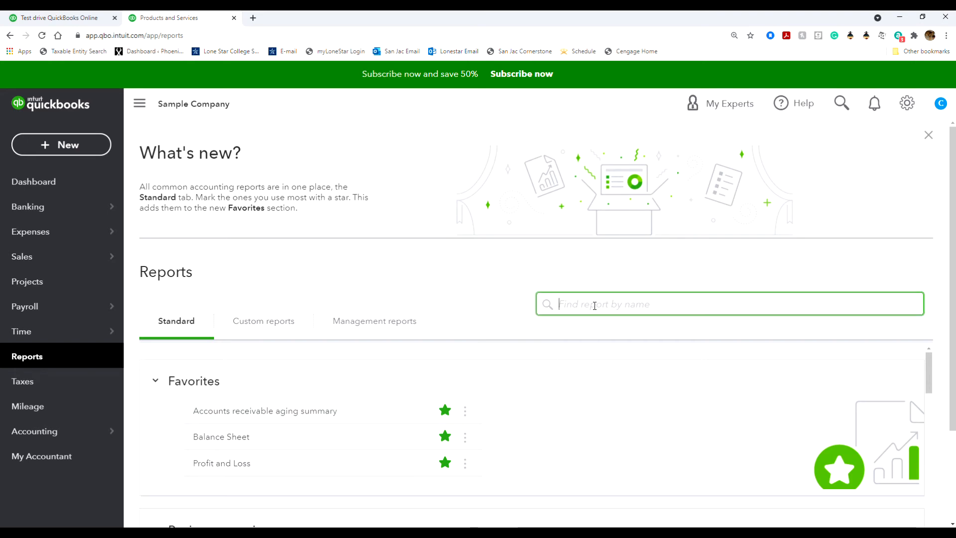
{"action": "type", "text": "invent"}
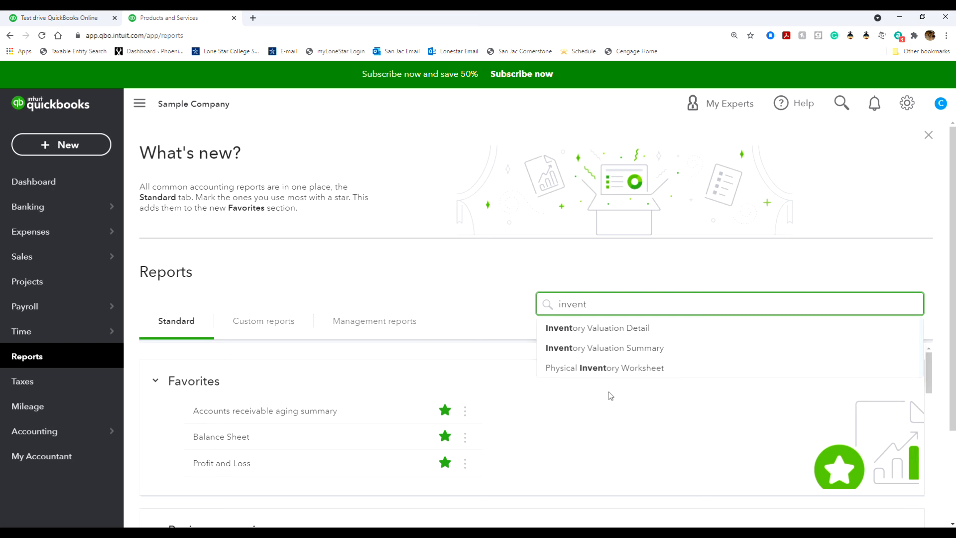
{"action": "left_click", "coordinate": [614, 356]}
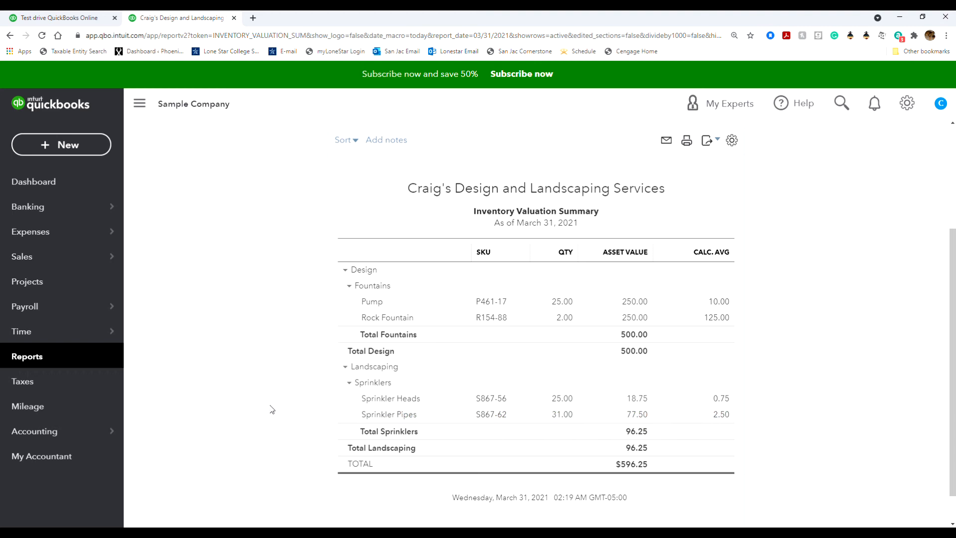
{"action": "scroll", "coordinate": [273, 407], "scroll_direction": "up", "scroll_amount": 1}
{"action": "scroll", "coordinate": [273, 408], "scroll_direction": "up", "scroll_amount": 1}
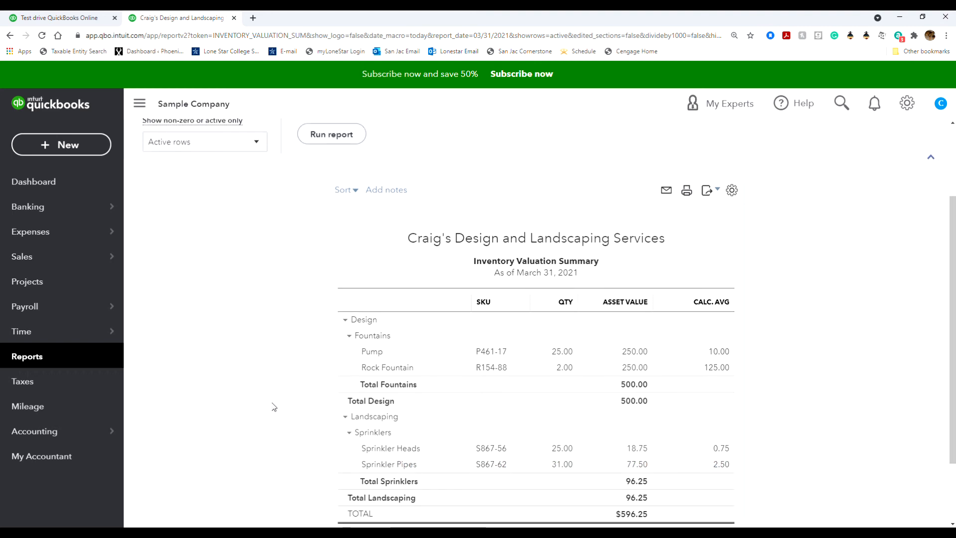
{"action": "scroll", "coordinate": [274, 408], "scroll_direction": "down", "scroll_amount": 1}
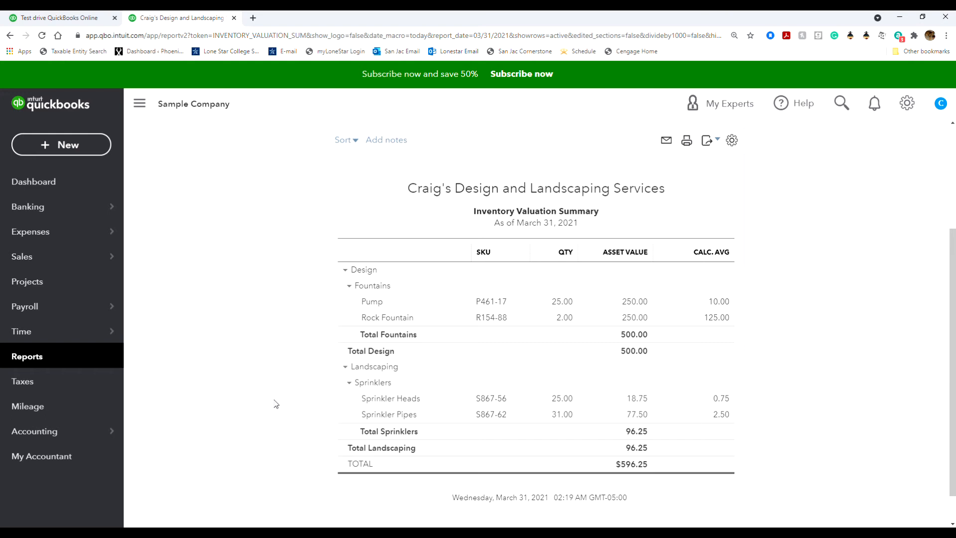
{"action": "left_click", "coordinate": [891, 532]}
{"action": "left_click_drag", "start_coordinate": [866, 494], "coordinate": [829, 495]}
{"action": "left_click", "coordinate": [308, 444]}
- Start a new invoice and select the individual customer's name from the existing customers
{"action": "left_click", "coordinate": [66, 143]}
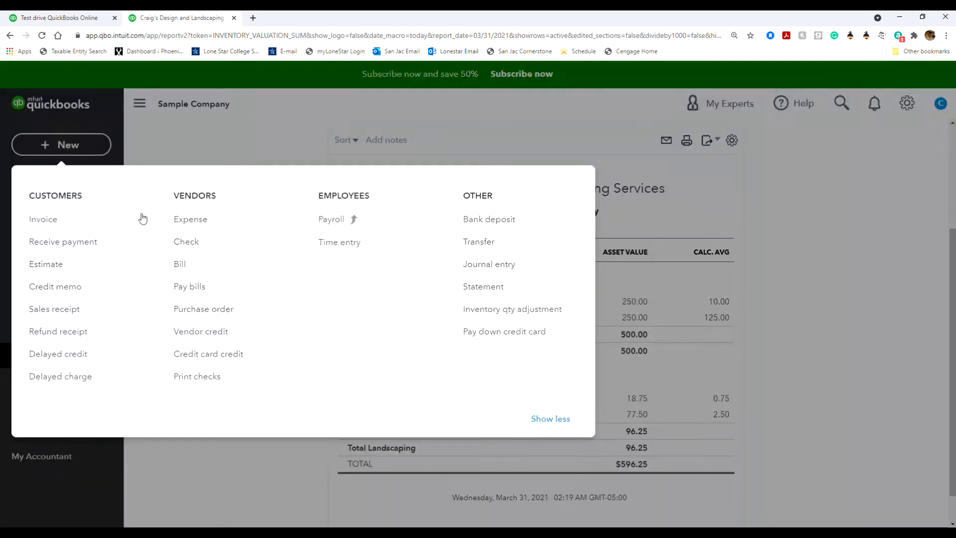
{"action": "left_click", "coordinate": [82, 219]}
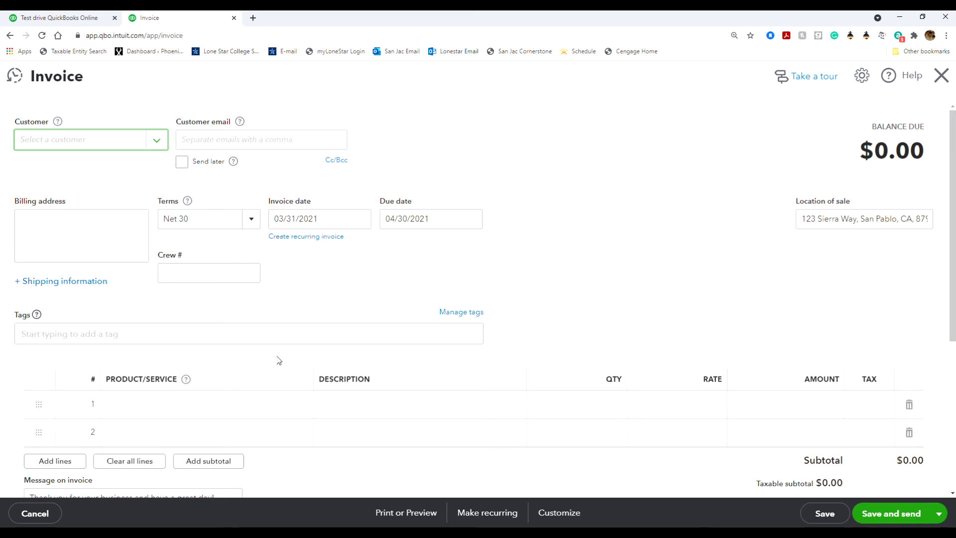
{"action": "left_click", "coordinate": [157, 141]}
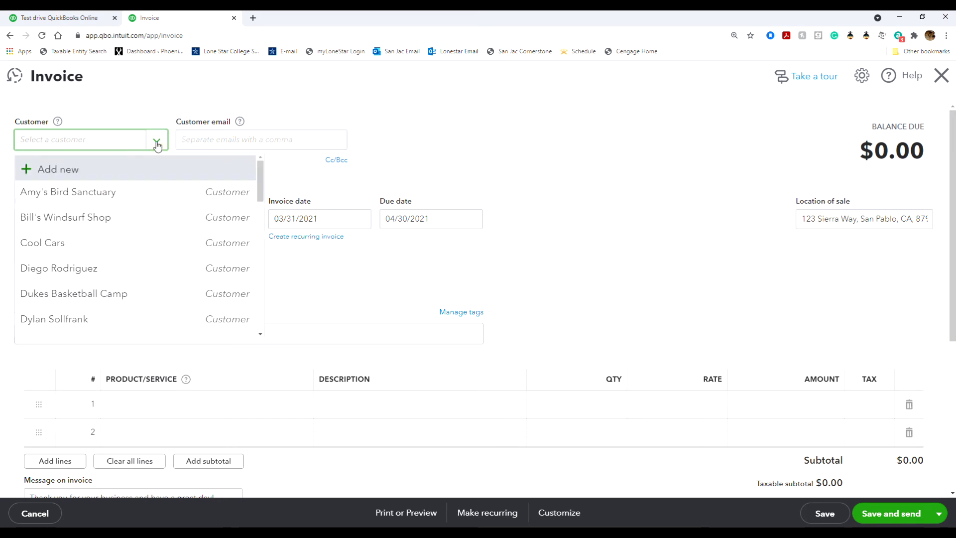
{"action": "scroll", "coordinate": [166, 298], "scroll_direction": "down", "scroll_amount": 1}
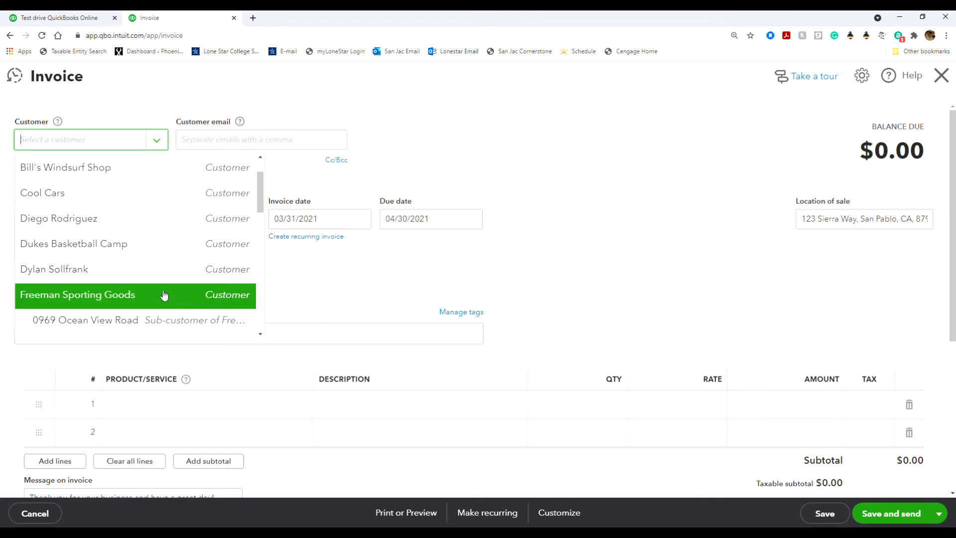
{"action": "scroll", "coordinate": [149, 279], "scroll_direction": "down", "scroll_amount": 10}
{"action": "left_click", "coordinate": [132, 256]}
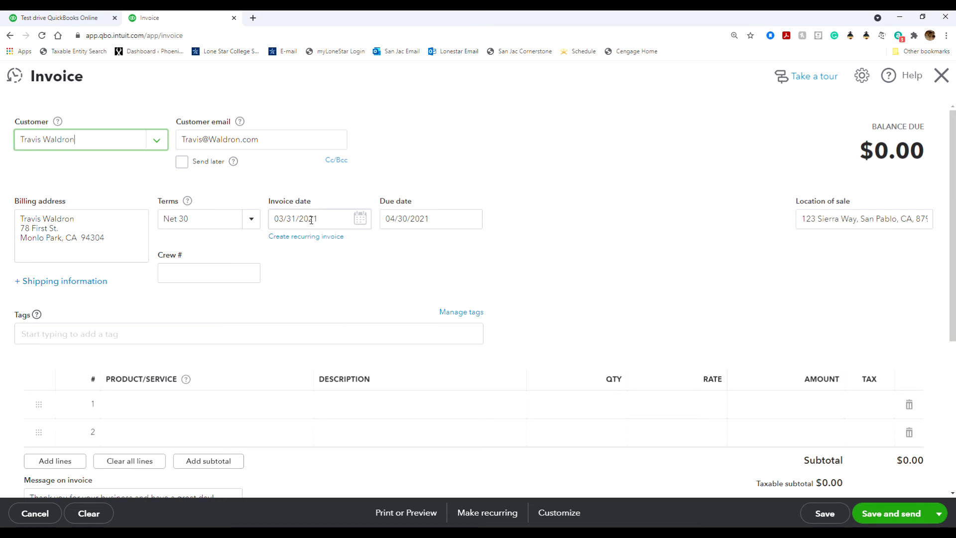
{"action": "left_click_drag", "start_coordinate": [320, 216], "coordinate": [309, 215]}
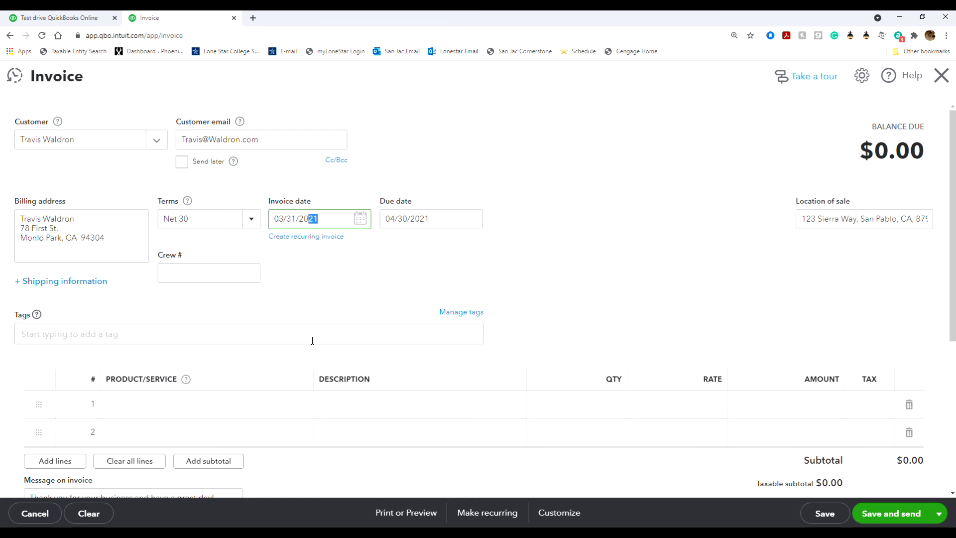
- Add the fountain Pump item as the first line of the invoice
{"action": "left_click", "coordinate": [256, 401]}
{"action": "left_click", "coordinate": [307, 404]}
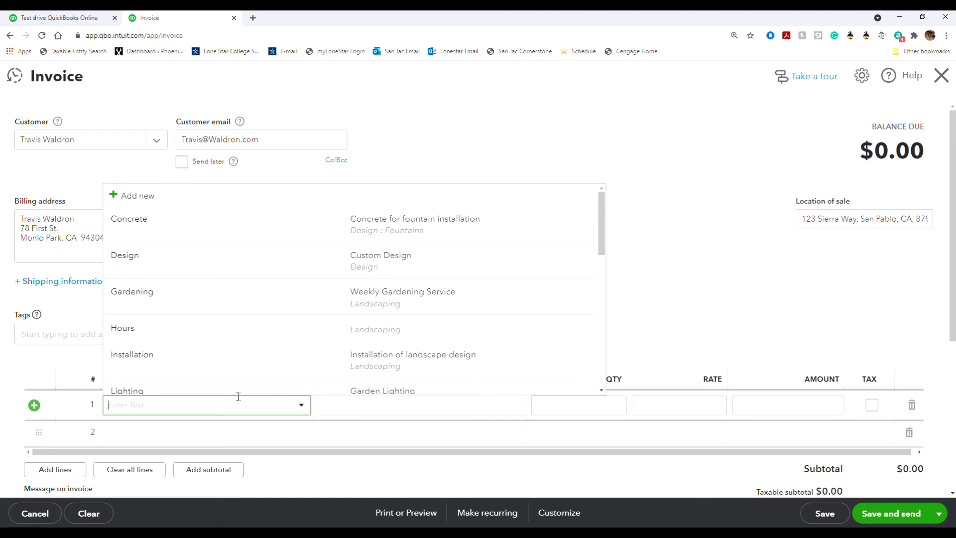
{"action": "type", "text": "Design:Fountains:Pumpmp"}
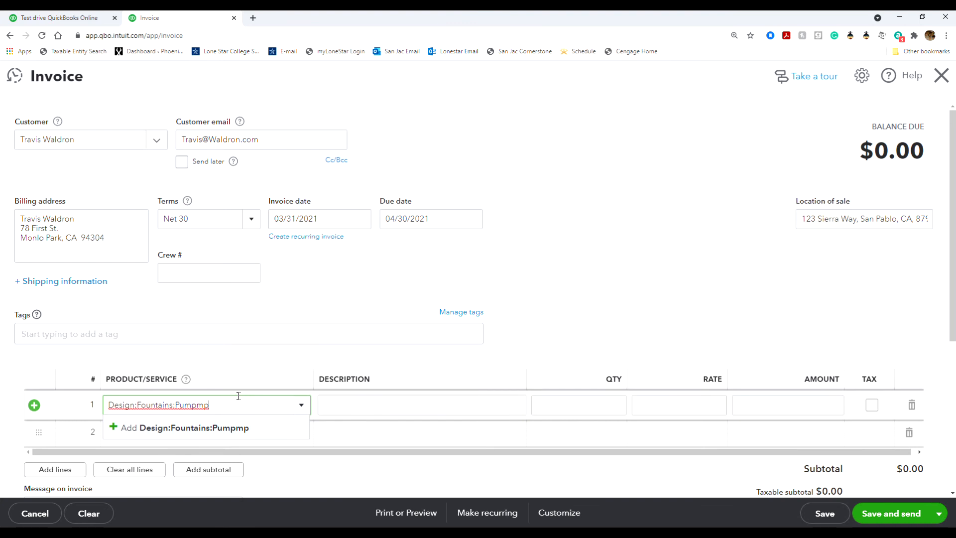
{"action": "key", "text": "BackSpace"}
{"action": "key", "text": "BackSpace"}
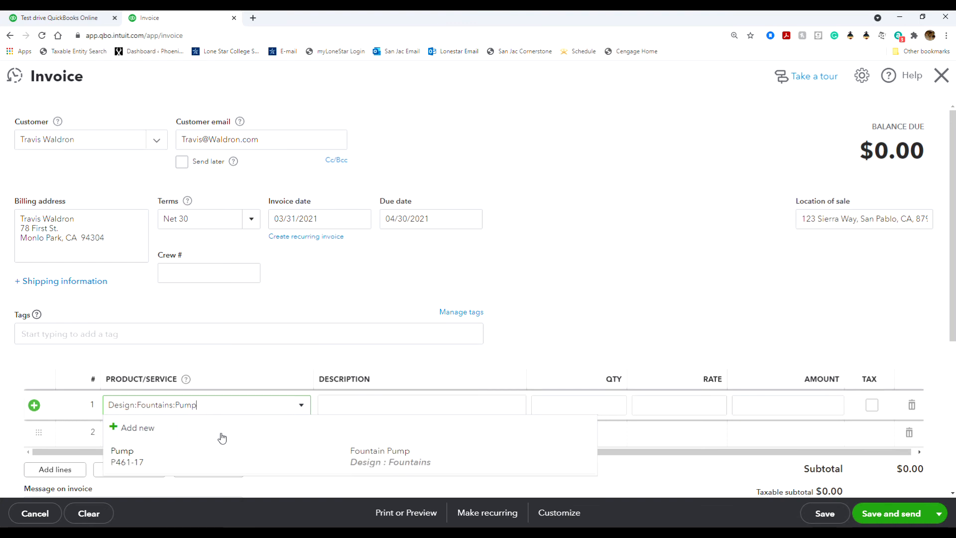
{"action": "left_click", "coordinate": [220, 452]}
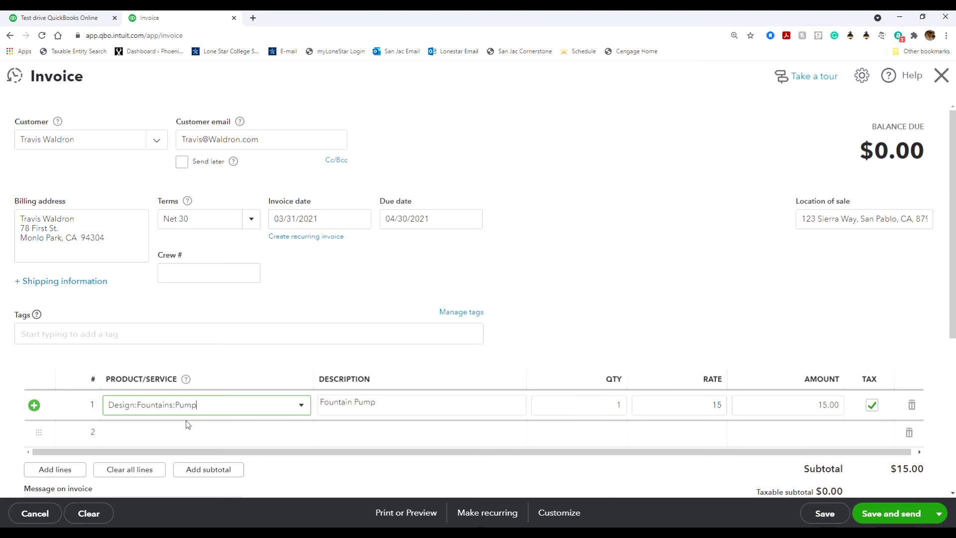
- Add the Rock Fountain item as the second line of the invoice
{"action": "left_click", "coordinate": [192, 437]}
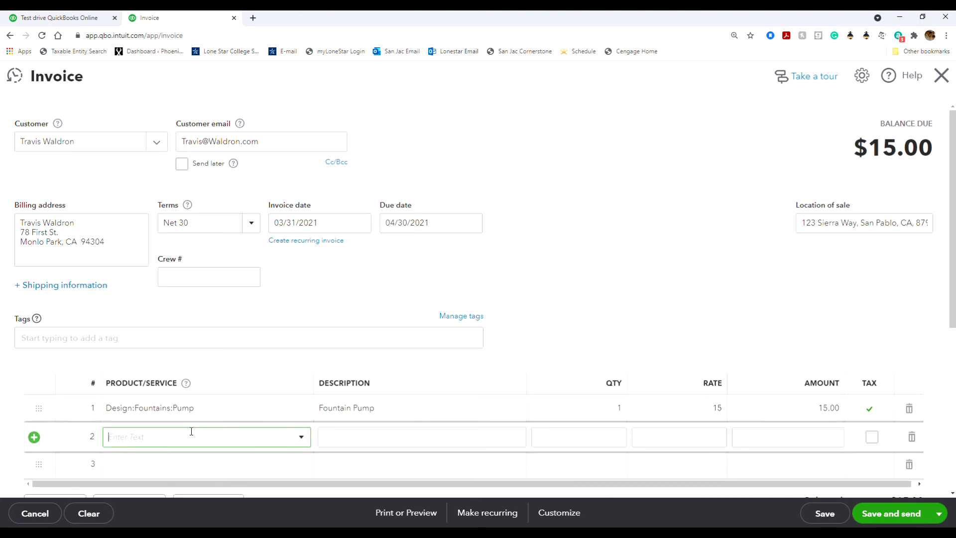
{"action": "type", "text": "rock"}
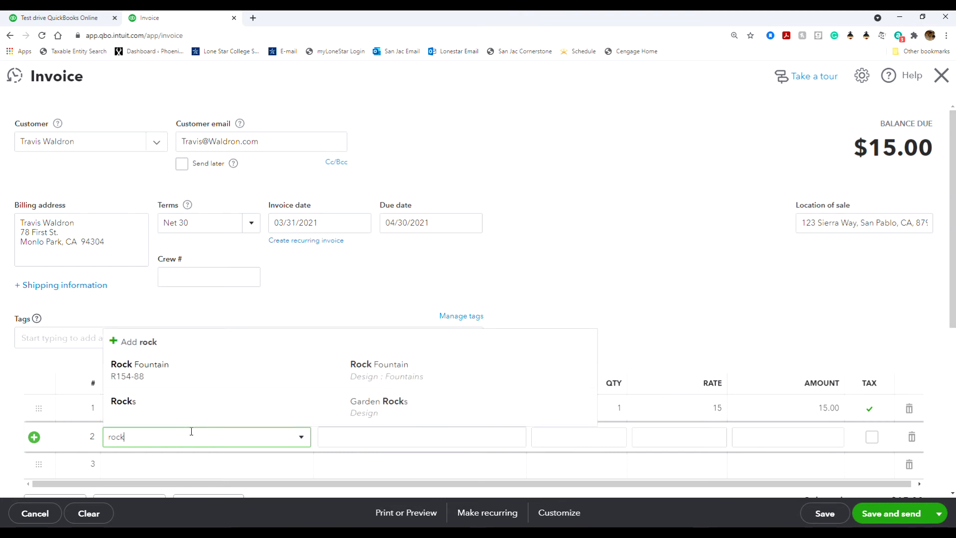
{"action": "left_click", "coordinate": [200, 369]}
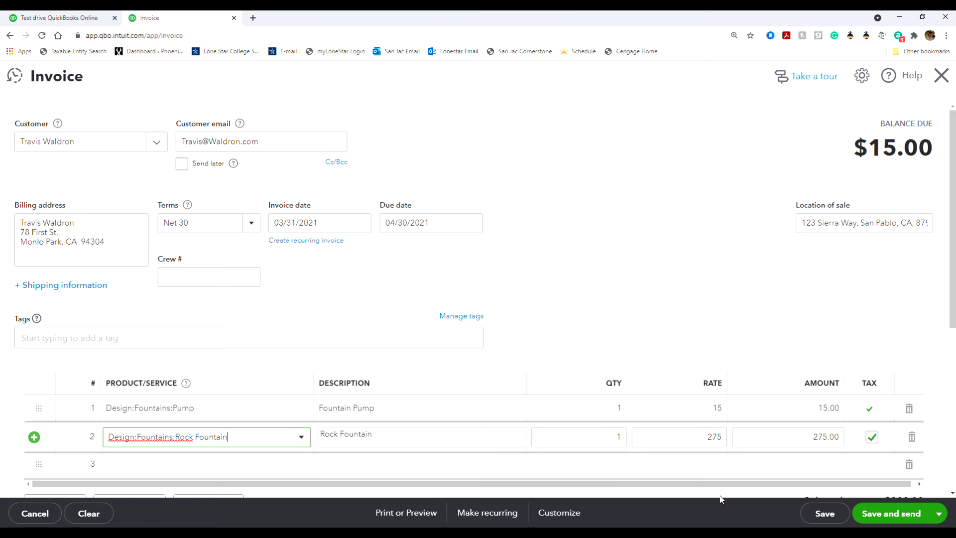
- Add the Rocks item as the third invoice line with a quantity of 25 and a rate of 50
{"action": "scroll", "coordinate": [590, 437], "scroll_direction": "down", "scroll_amount": 1}
{"action": "scroll", "coordinate": [590, 438], "scroll_direction": "down", "scroll_amount": 1}
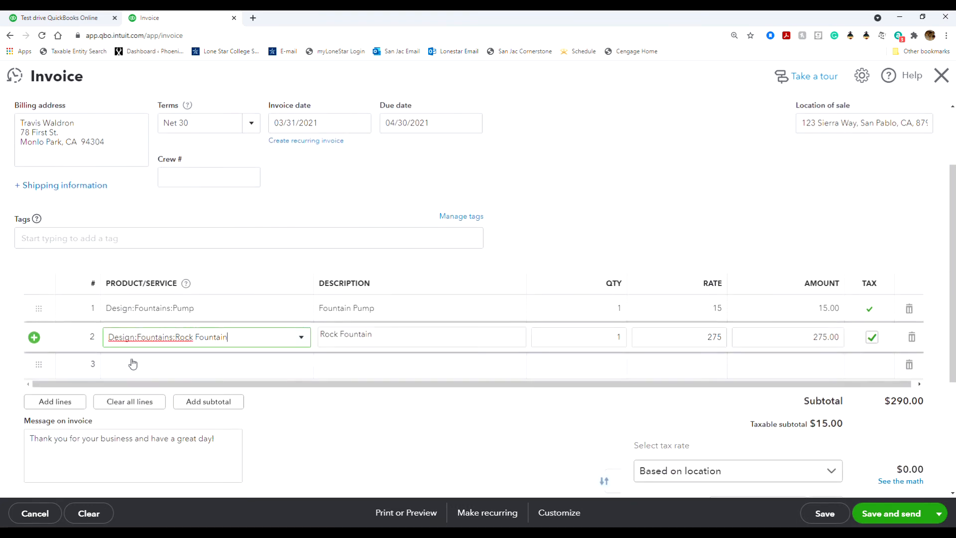
{"action": "left_click", "coordinate": [132, 360]}
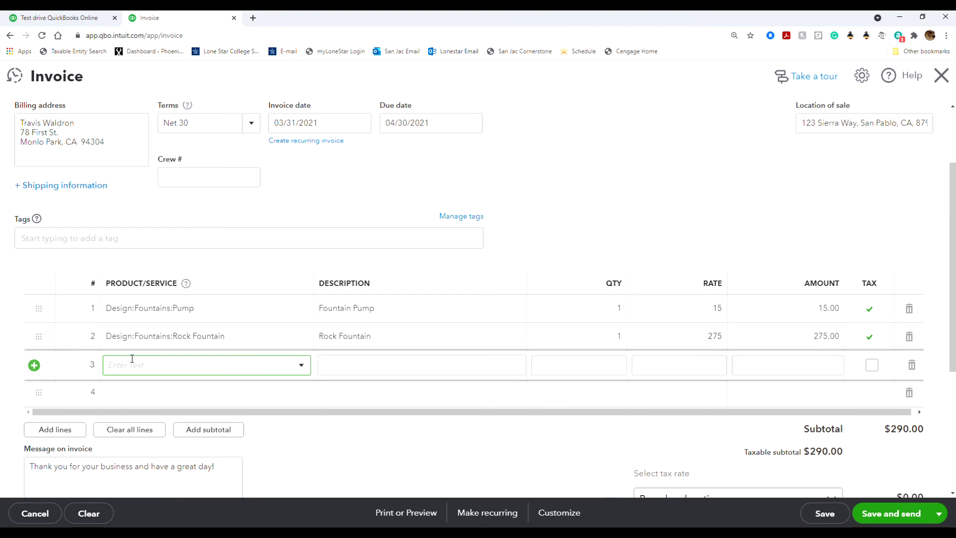
{"action": "type", "text": "roc"}
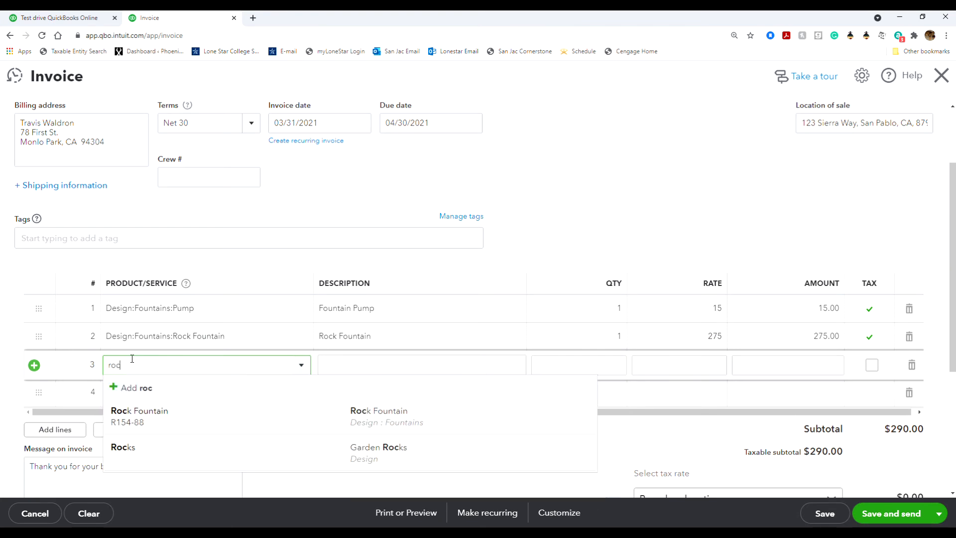
{"action": "left_click", "coordinate": [158, 453]}
{"action": "left_click", "coordinate": [623, 369]}
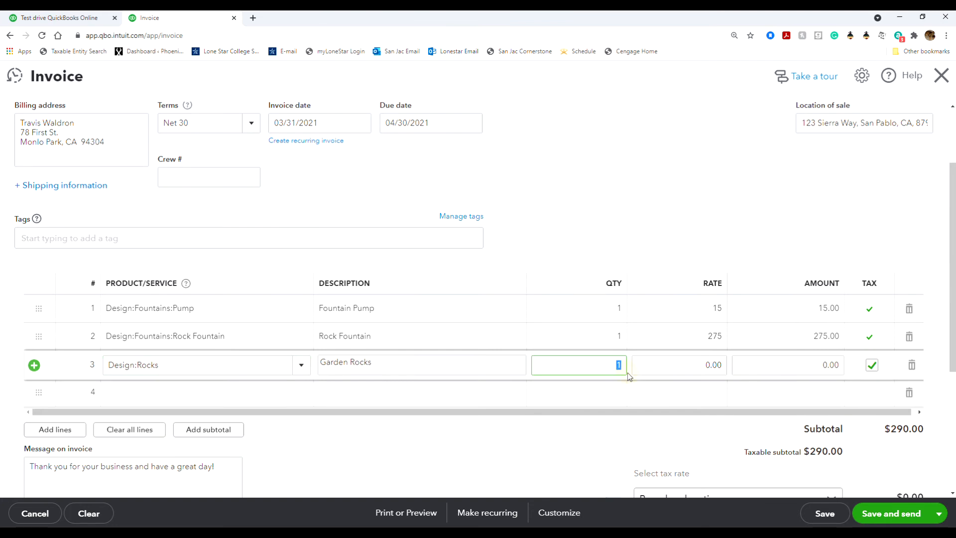
{"action": "left_click", "coordinate": [708, 367]}
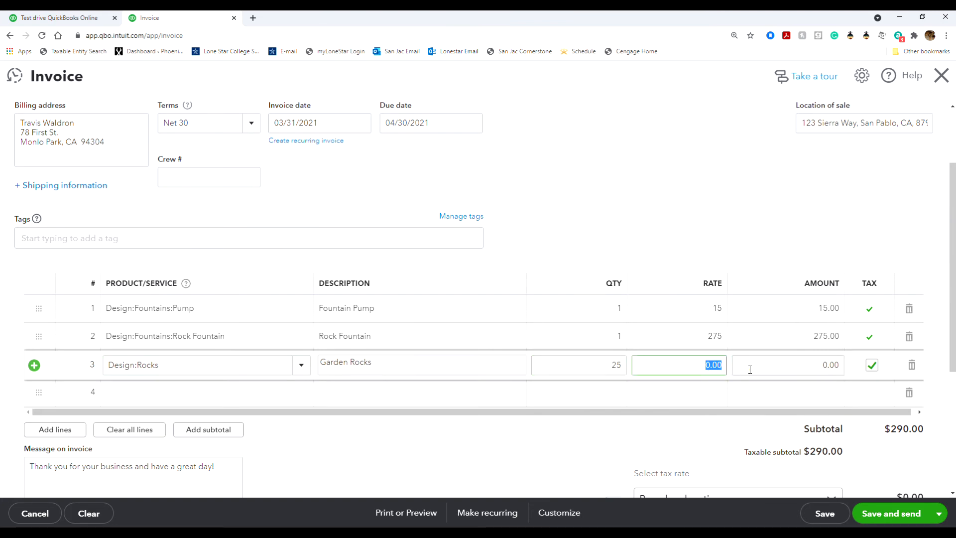
{"action": "type", "text": "50"}
{"action": "left_click", "coordinate": [750, 369]}
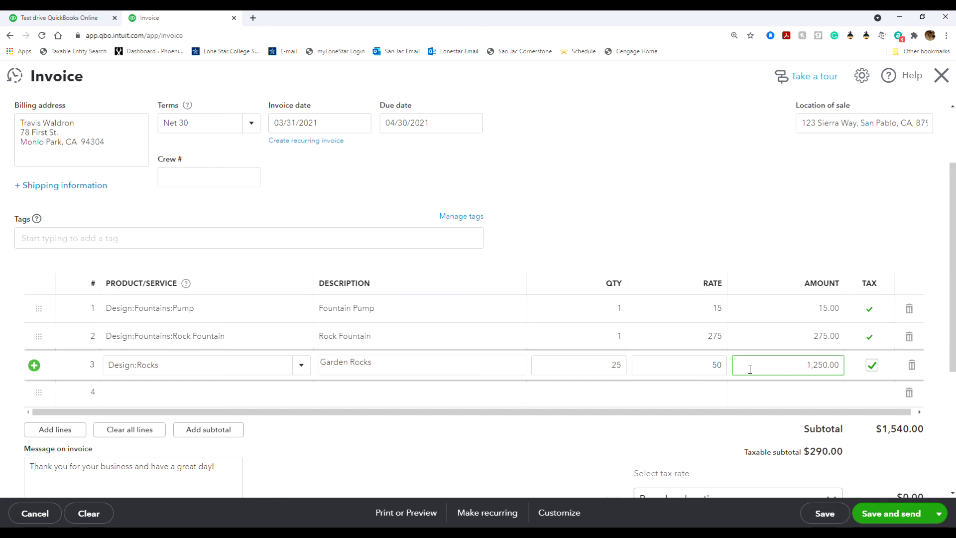
- Set the invoice's sales tax rate to the custom California rate of 9.50%
{"action": "scroll", "coordinate": [558, 428], "scroll_direction": "down", "scroll_amount": 4}
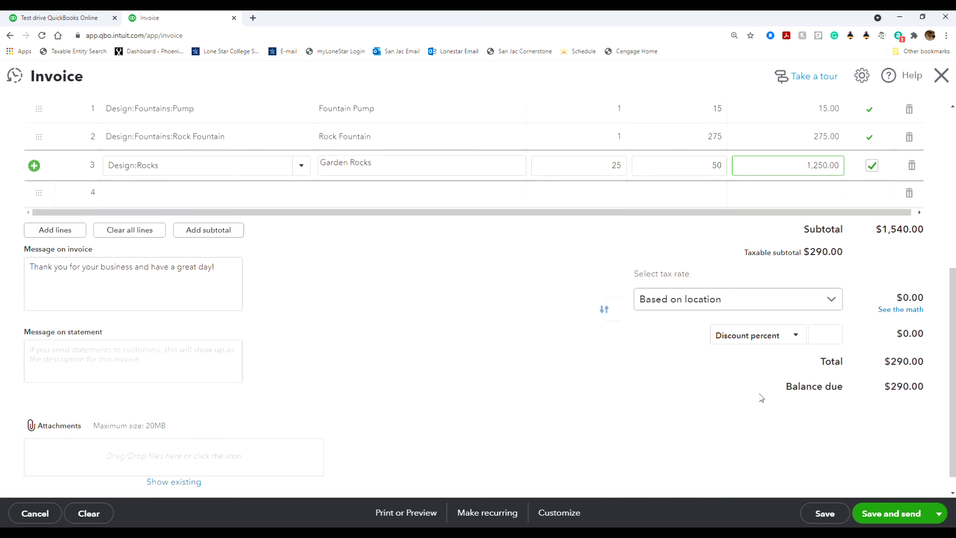
{"action": "left_click", "coordinate": [797, 310]}
{"action": "left_click", "coordinate": [837, 297]}
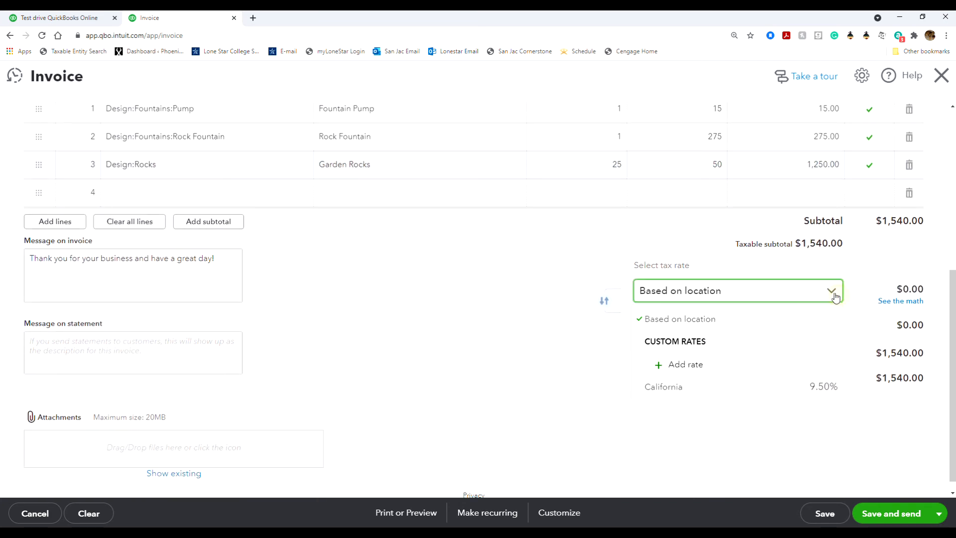
{"action": "left_click", "coordinate": [780, 387]}
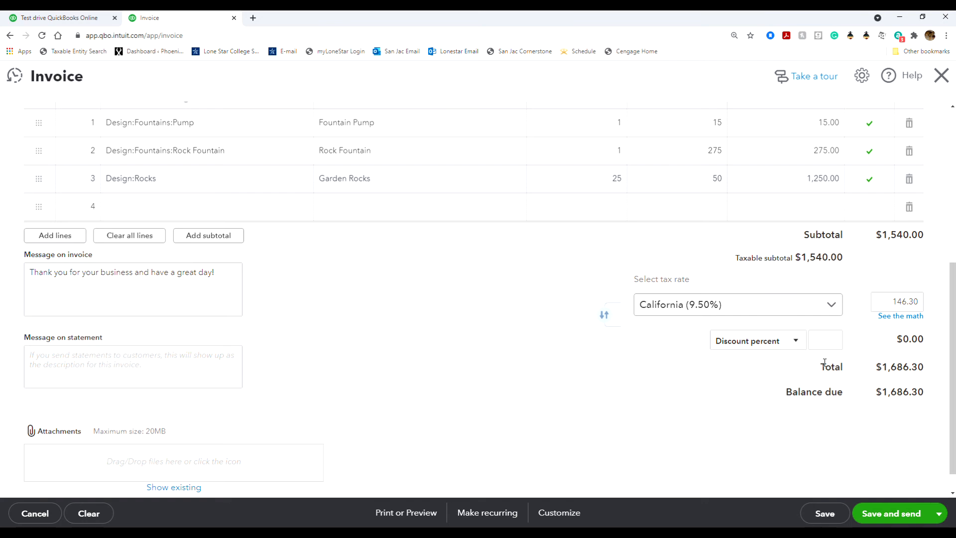
- In the invoice's tax calculation details, mark the customer as tax-exempt with reason Other and set the default tax rate to California
{"action": "left_click", "coordinate": [900, 319]}
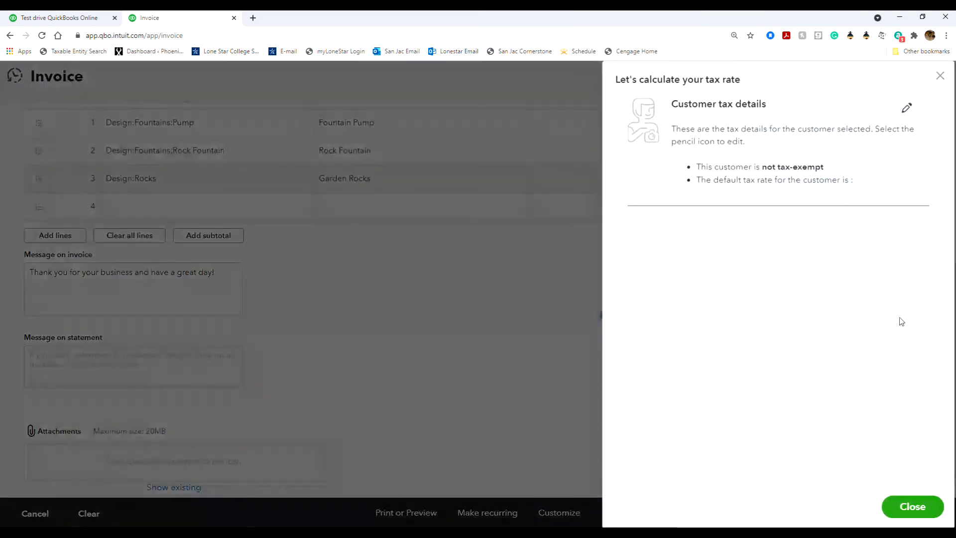
{"action": "left_click", "coordinate": [910, 111]}
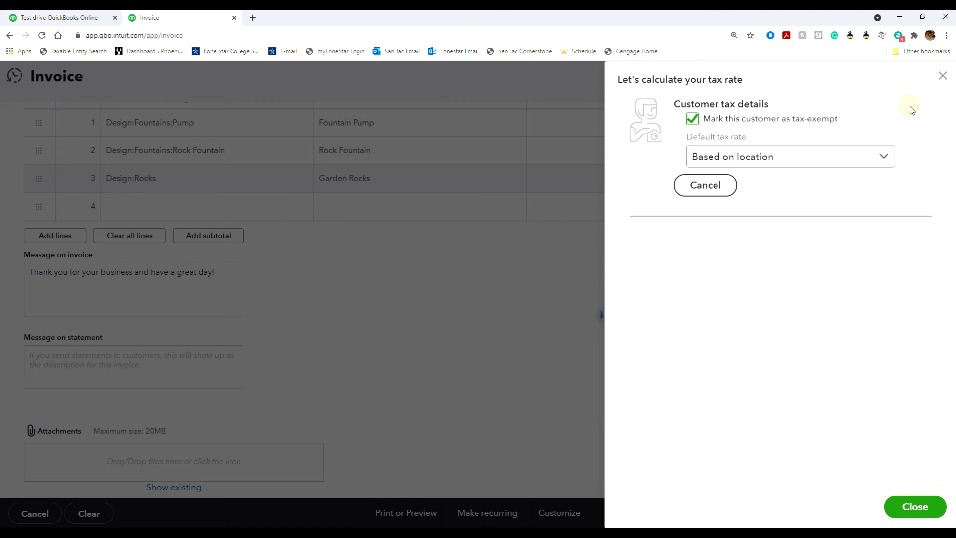
{"action": "left_click", "coordinate": [801, 160]}
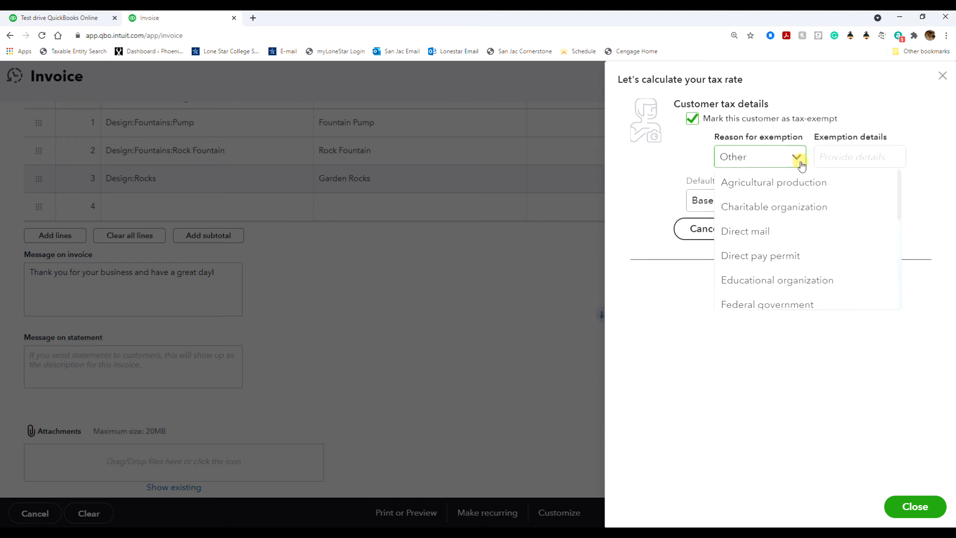
{"action": "left_click", "coordinate": [801, 162]}
{"action": "left_click", "coordinate": [756, 211]}
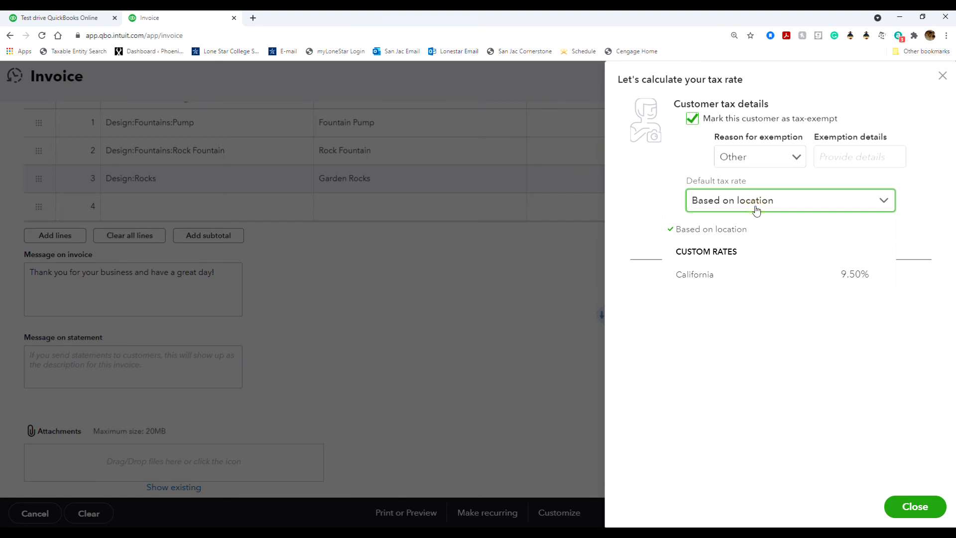
{"action": "left_click", "coordinate": [769, 274]}
{"action": "left_click", "coordinate": [774, 238]}
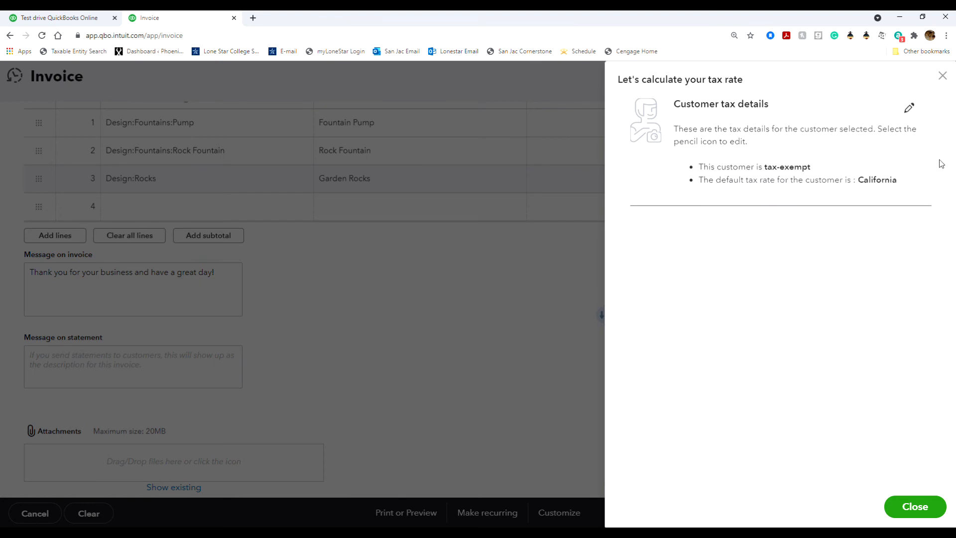
{"action": "left_click", "coordinate": [943, 76]}
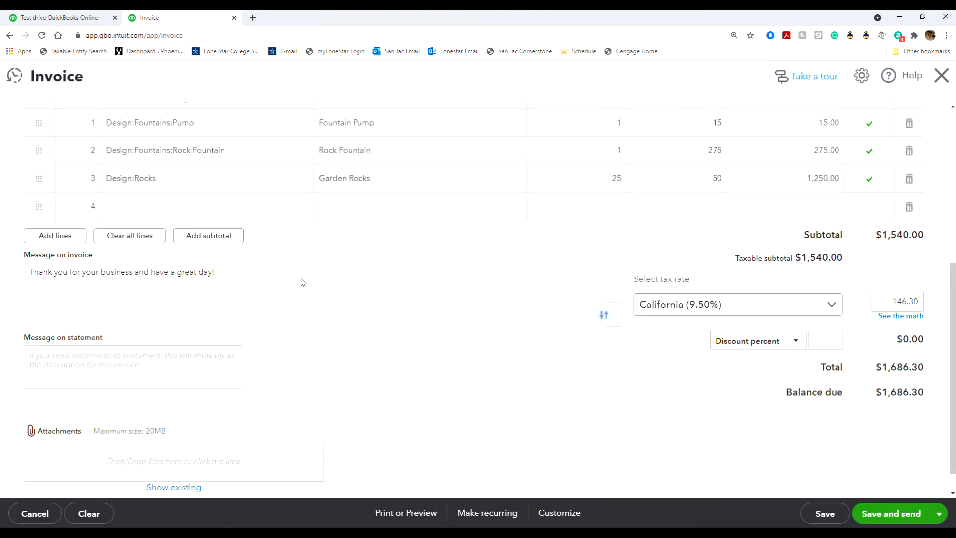
- Add the Design item as the fourth invoice line with a quantity of 5
{"action": "left_click", "coordinate": [247, 211]}
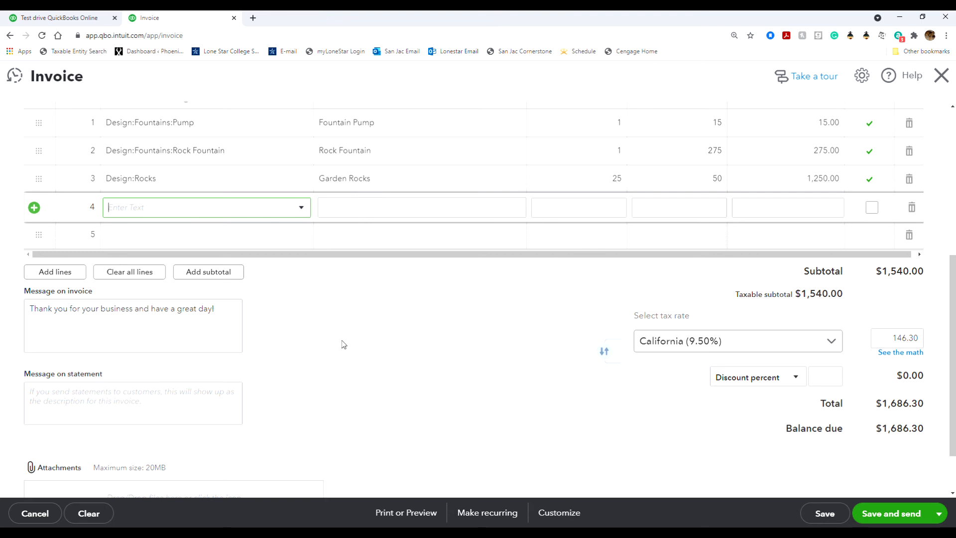
{"action": "type", "text": "Design"}
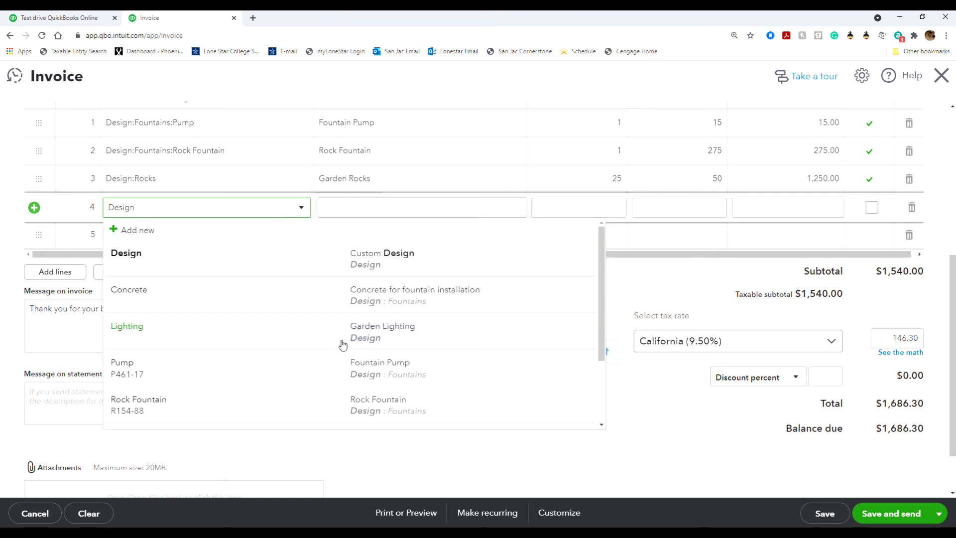
{"action": "left_click", "coordinate": [339, 278]}
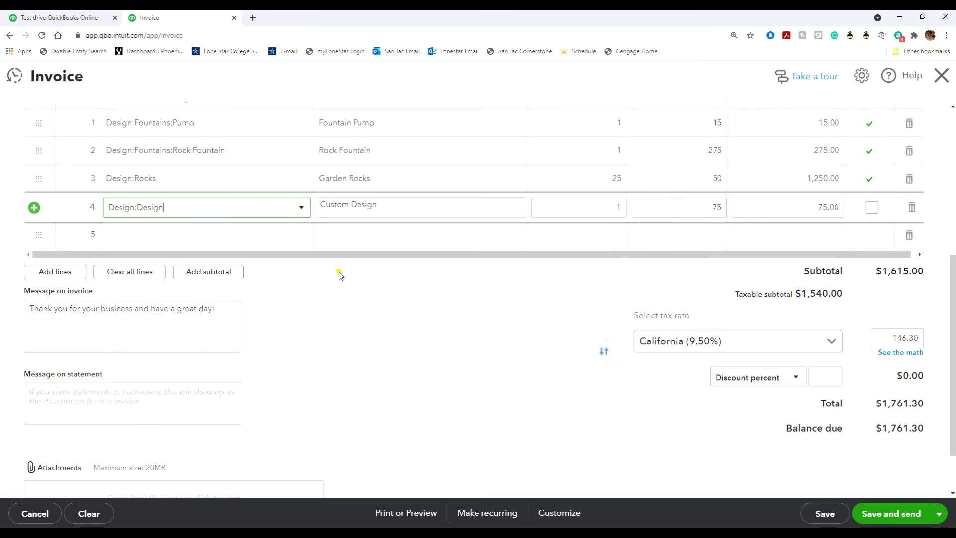
{"action": "left_click", "coordinate": [623, 210]}
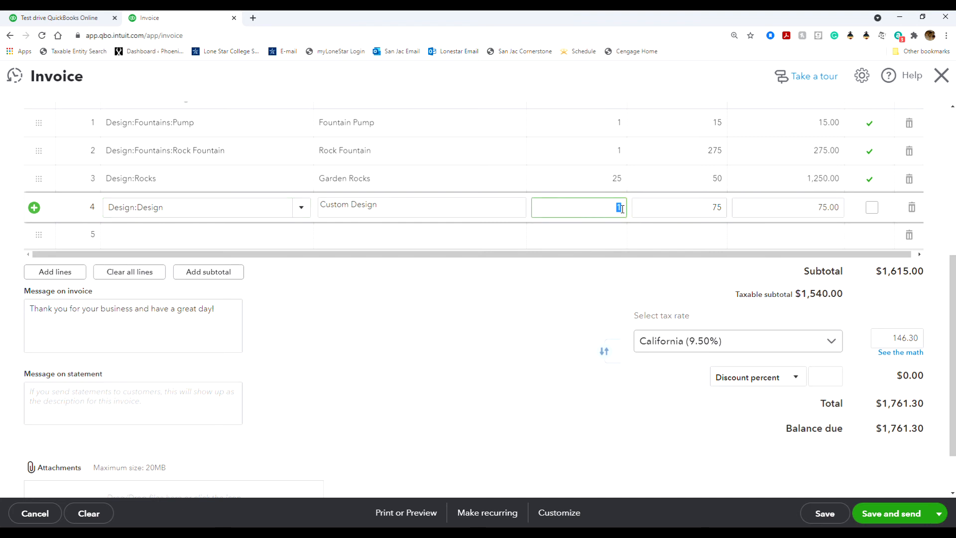
{"action": "type", "text": "5"}
{"action": "left_click", "coordinate": [484, 313]}
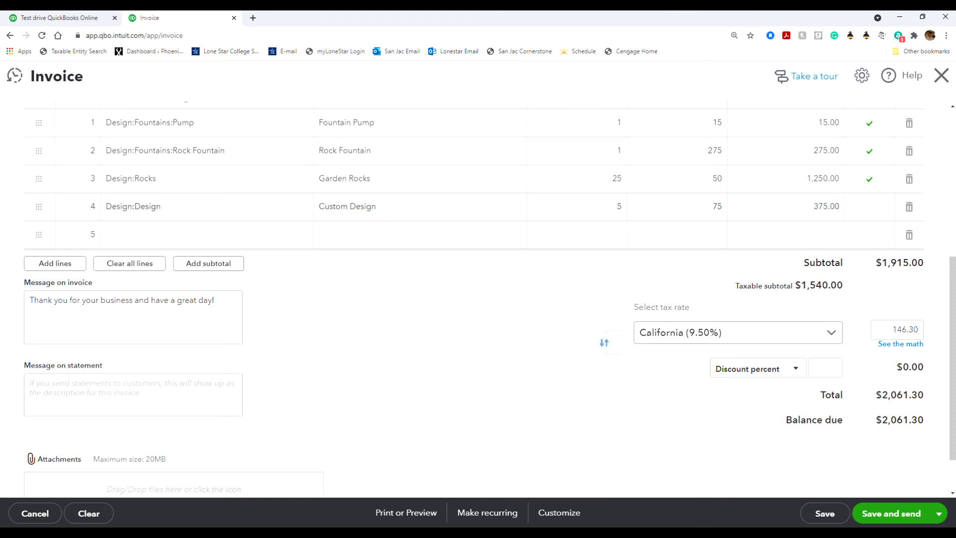
- Save and close the completed invoice
{"action": "left_click", "coordinate": [939, 513]}
{"action": "left_click", "coordinate": [865, 477]}
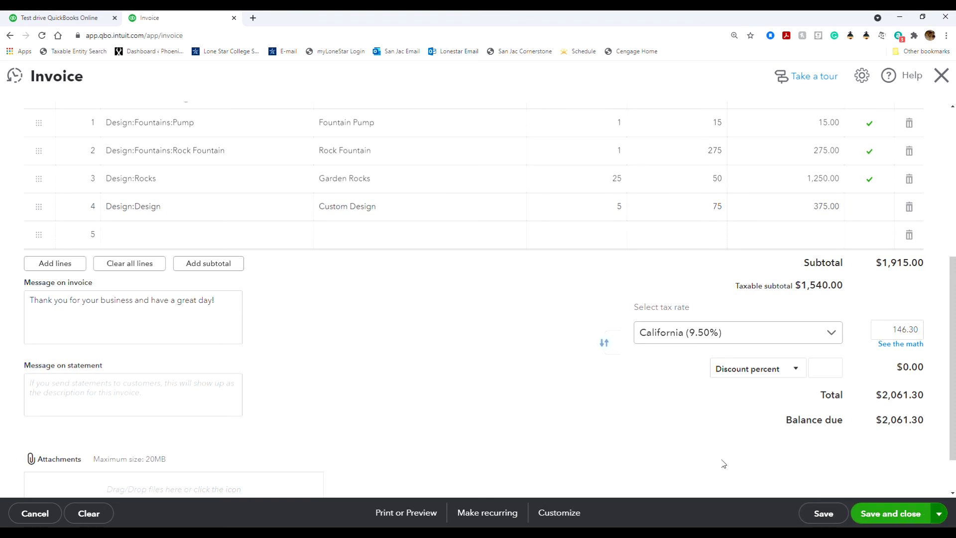
{"action": "left_click", "coordinate": [941, 76]}
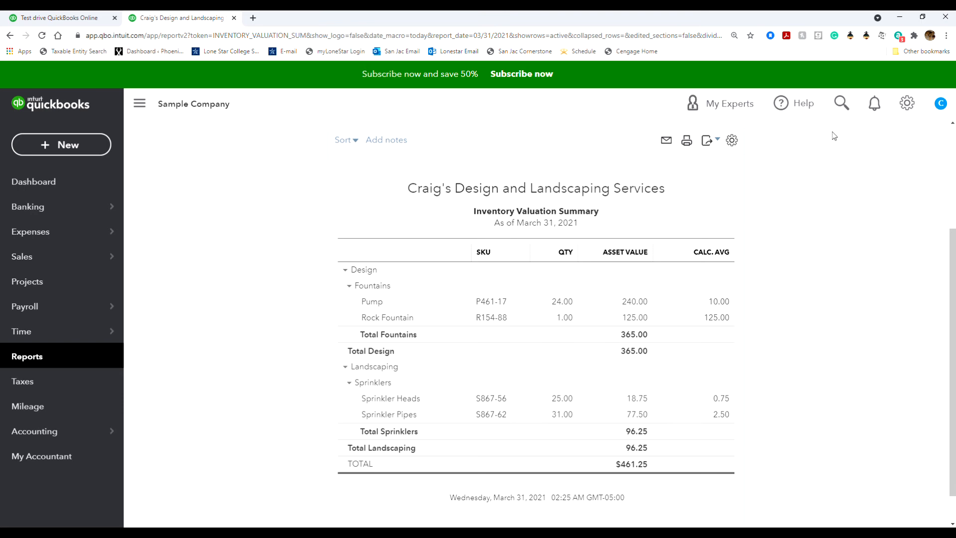
- Open the company's Products and Services list
{"action": "left_click", "coordinate": [904, 104]}
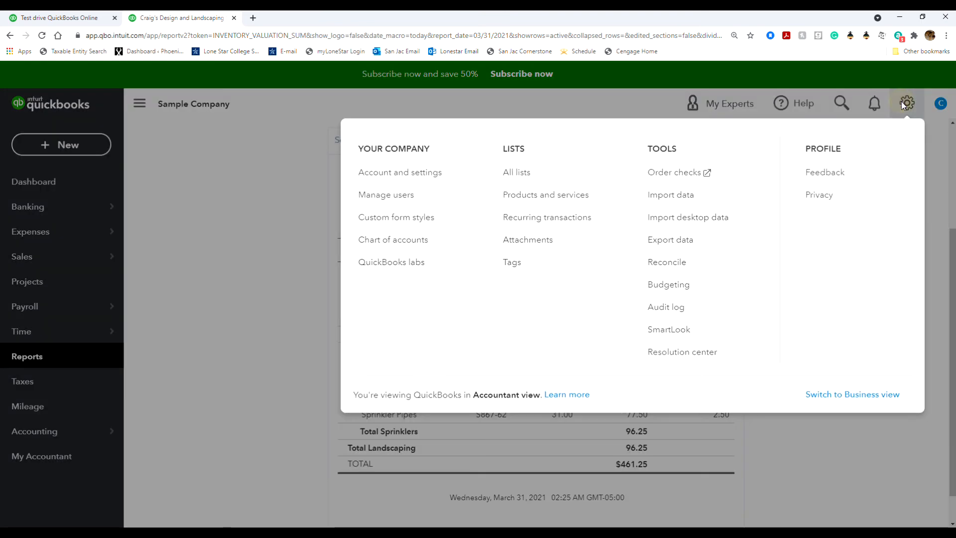
{"action": "left_click", "coordinate": [558, 201]}
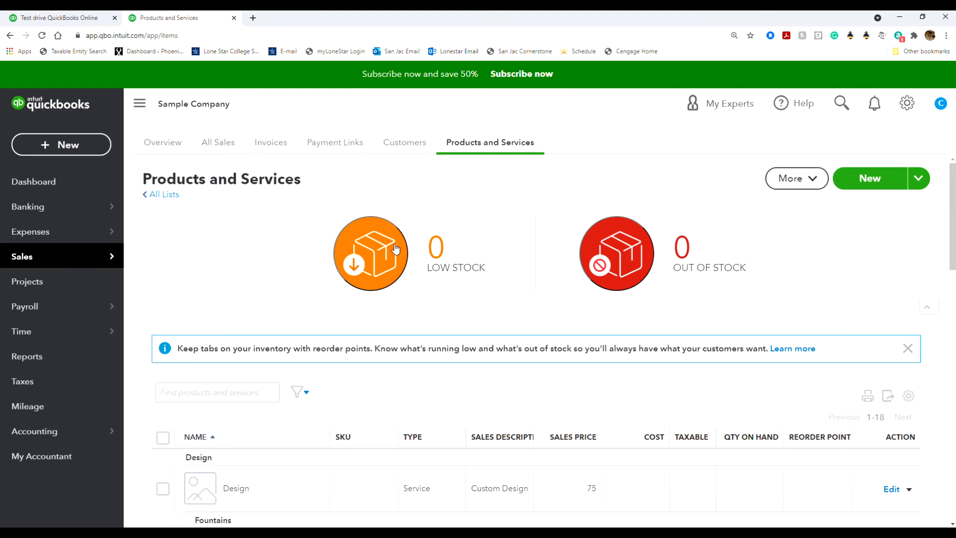
{"action": "scroll", "coordinate": [653, 405], "scroll_direction": "down", "scroll_amount": 2}
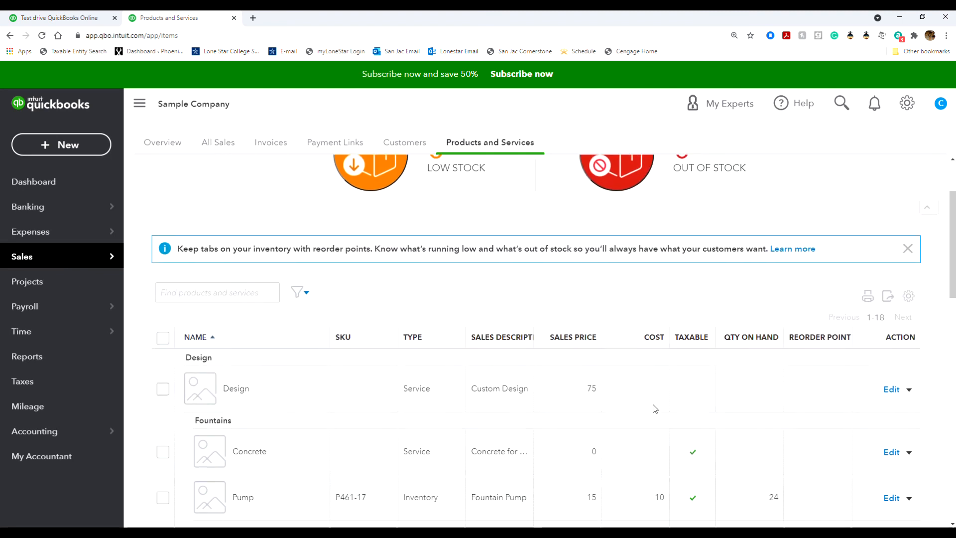
{"action": "scroll", "coordinate": [653, 404], "scroll_direction": "up", "scroll_amount": 2}
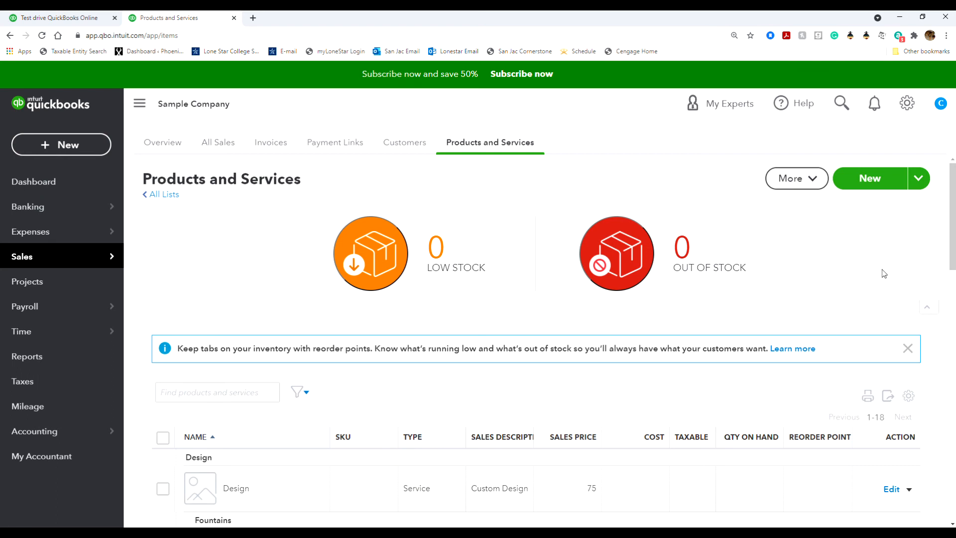
- Start a new bundle item named Sprinkler Package and have its components displayed when printing or sending transactions
{"action": "left_click", "coordinate": [916, 179]}
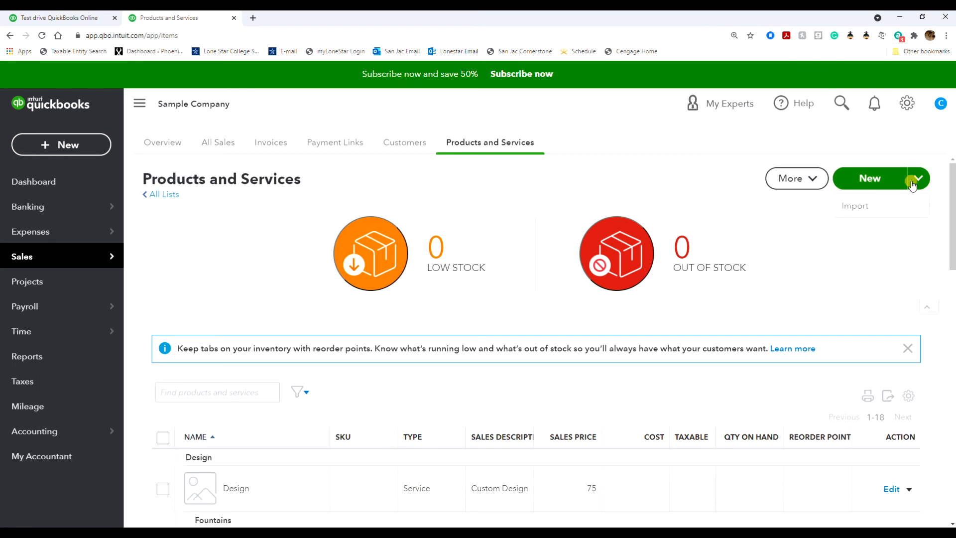
{"action": "left_click", "coordinate": [870, 179]}
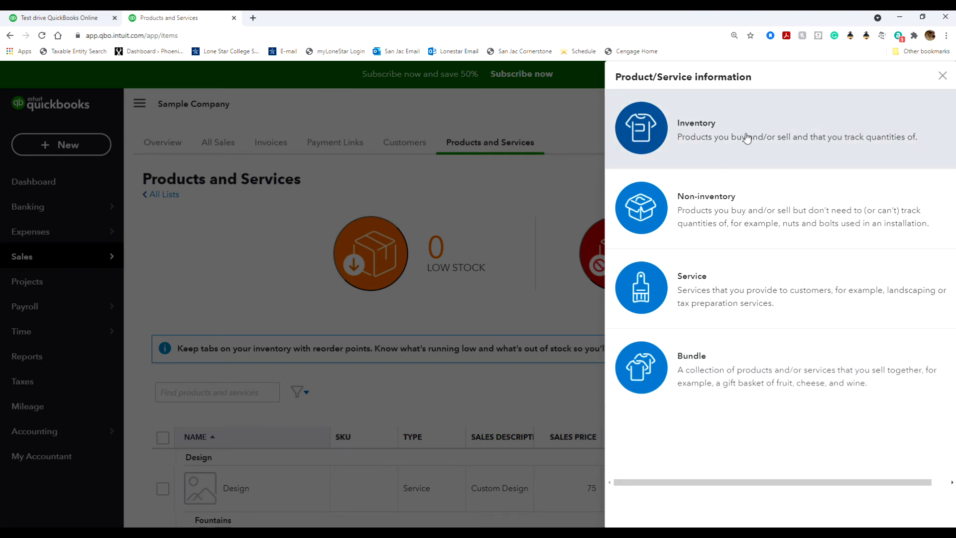
{"action": "left_click", "coordinate": [742, 355]}
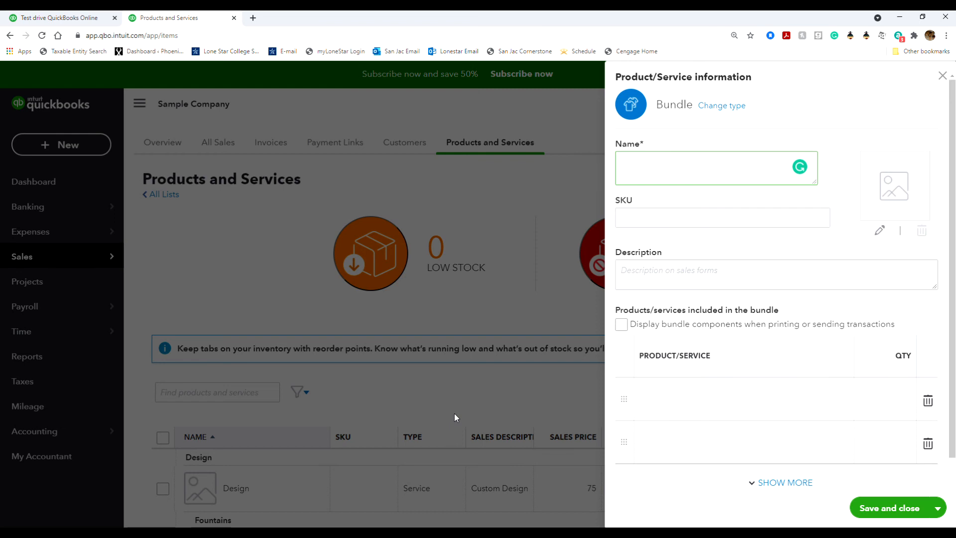
{"action": "type", "text": "Sprinkler Package"}
{"action": "left_click", "coordinate": [621, 325]}
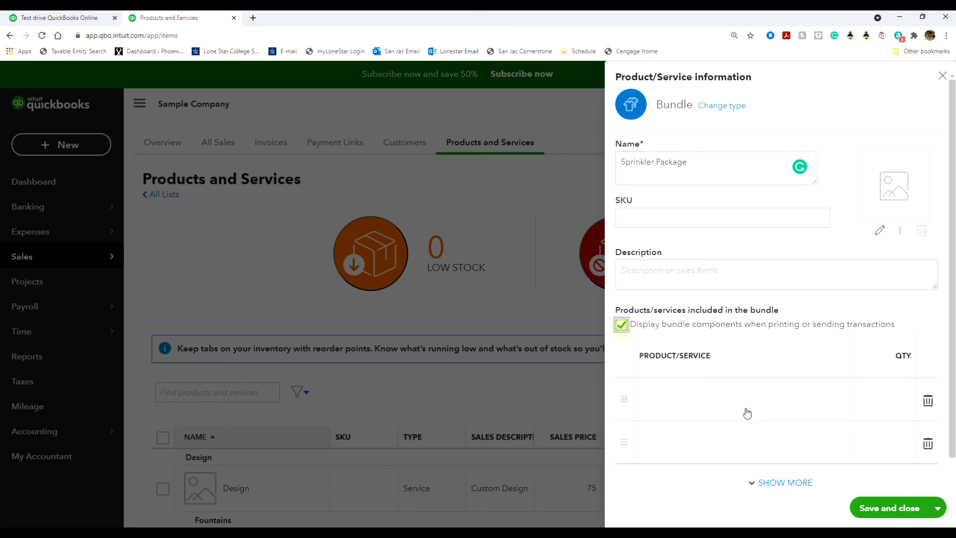
- Add Sprinkler Pipes as the bundle's first component with a quantity of 0
{"action": "left_click", "coordinate": [703, 404]}
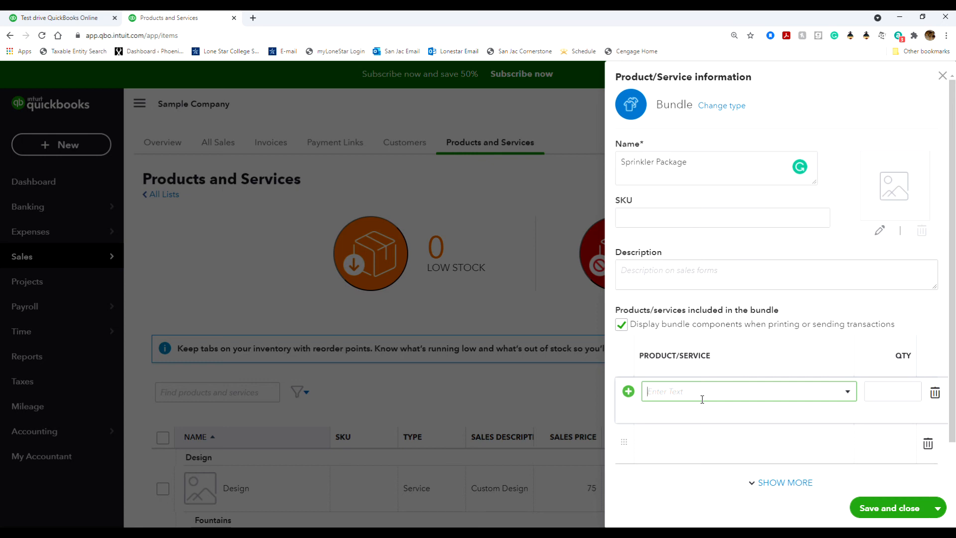
{"action": "type", "text": "Spri"}
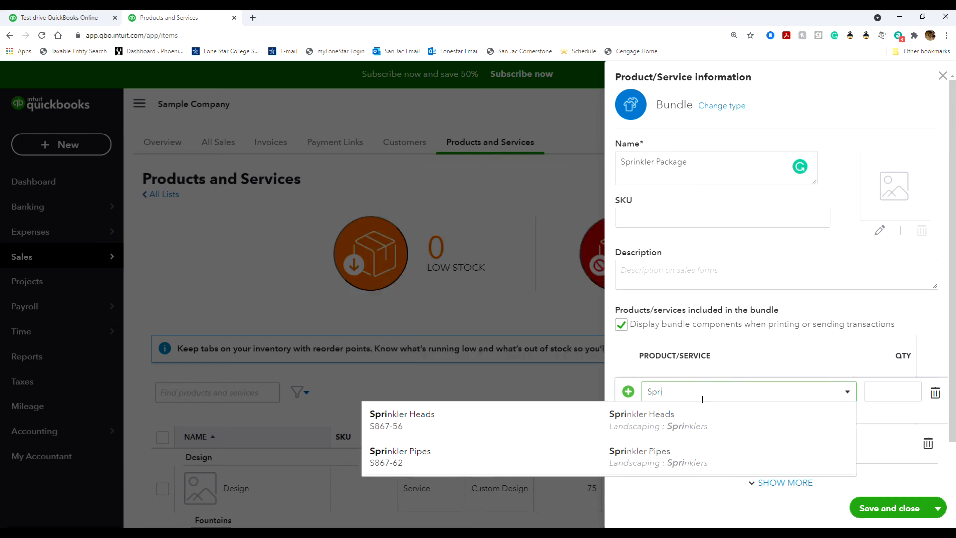
{"action": "left_click", "coordinate": [650, 453]}
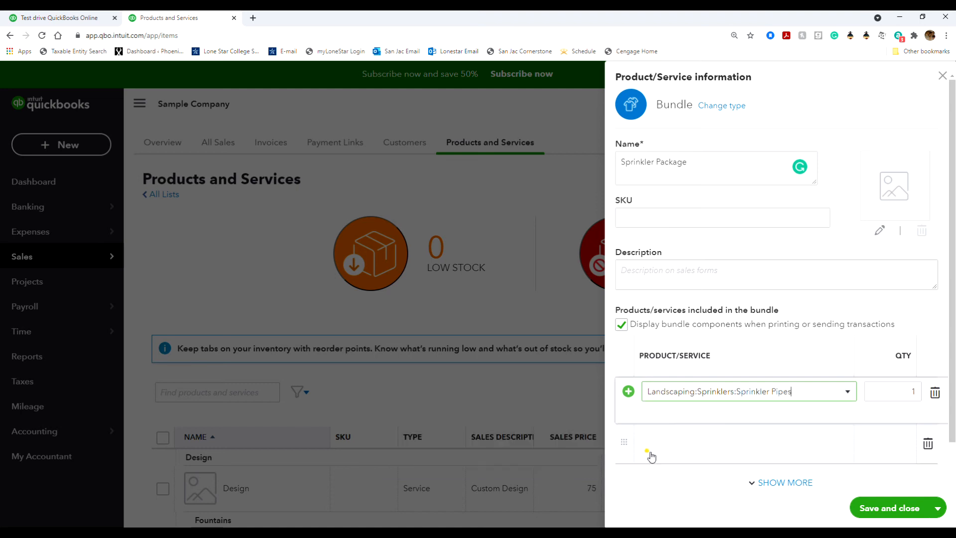
{"action": "left_click", "coordinate": [893, 390]}
{"action": "type", "text": "0"}
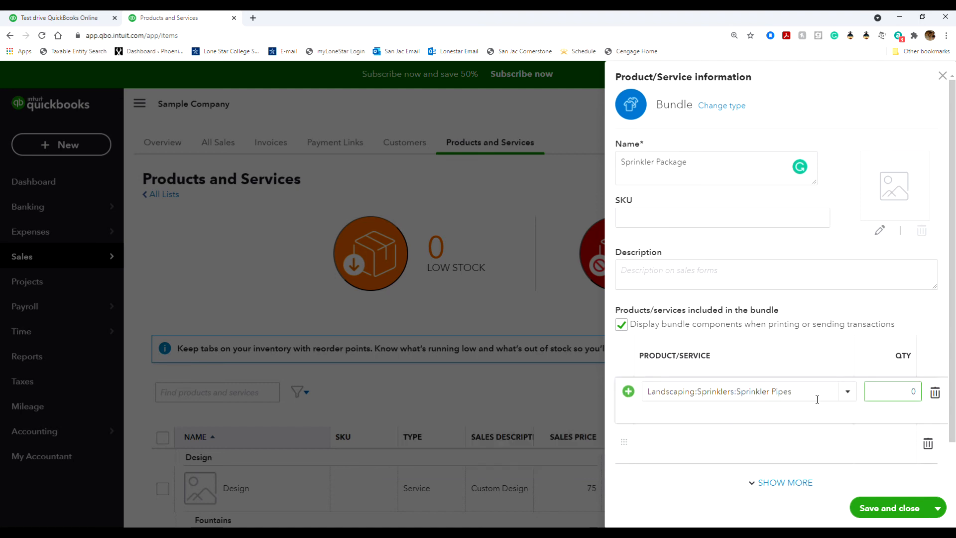
- Add Sprinkler Heads as the bundle's second component with a quantity of 0
{"action": "left_click", "coordinate": [752, 433]}
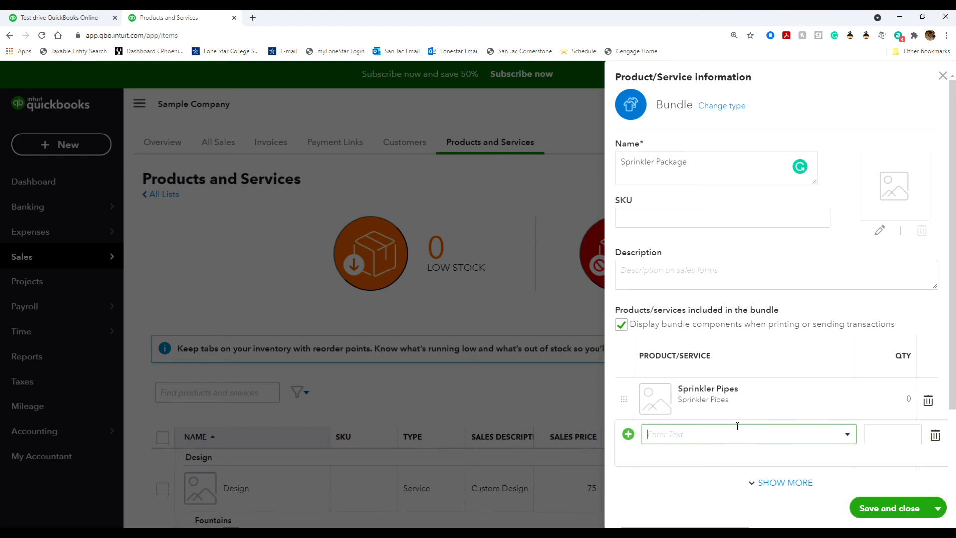
{"action": "type", "text": "spr"}
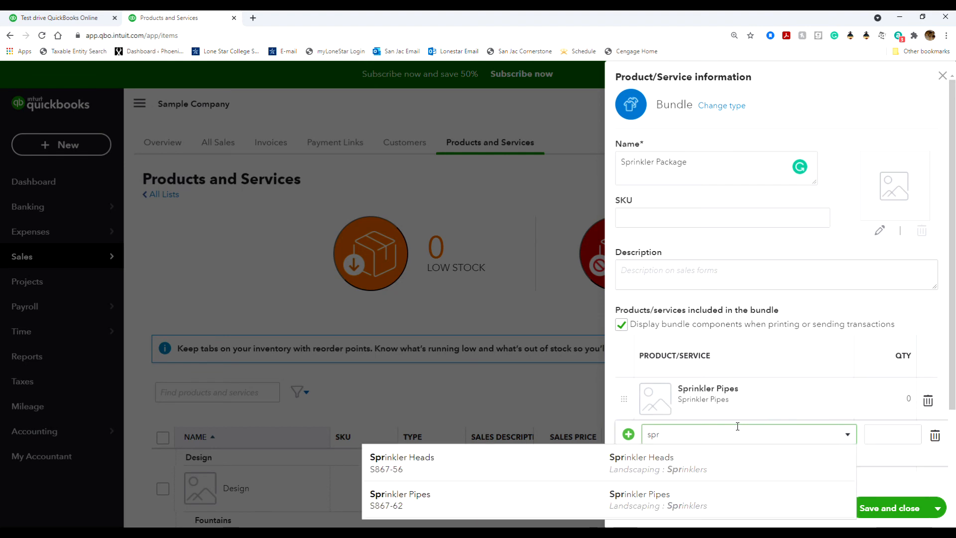
{"action": "left_click", "coordinate": [716, 461]}
{"action": "left_click", "coordinate": [892, 437]}
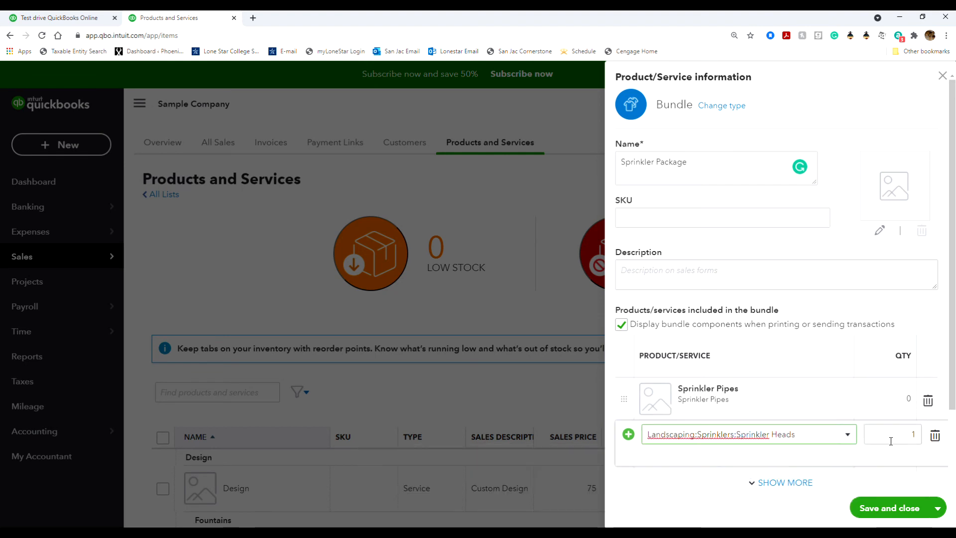
{"action": "type", "text": "0"}
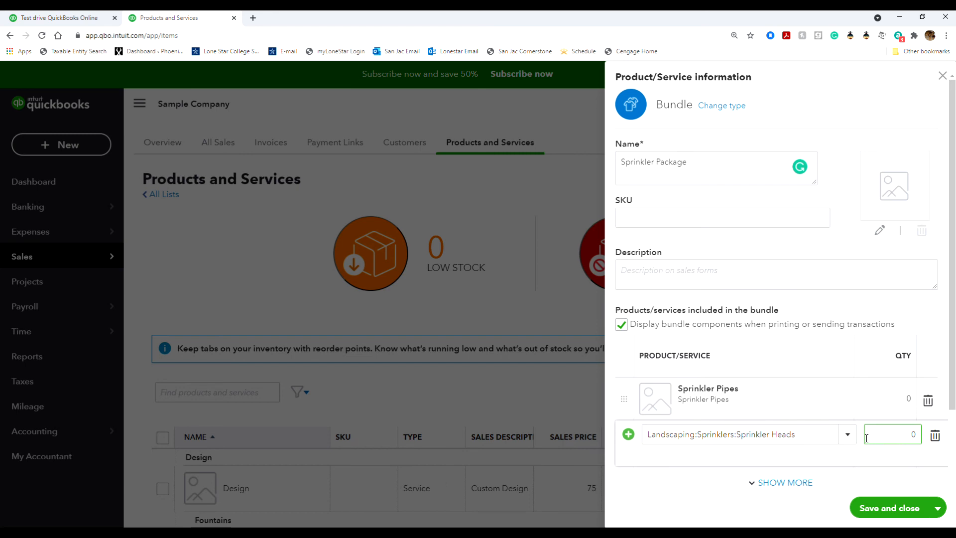
- Add the landscaping Installation service as the bundle's third component with a quantity of 0, and save the bundle
{"action": "scroll", "coordinate": [866, 440], "scroll_direction": "down", "scroll_amount": 2}
{"action": "left_click", "coordinate": [776, 406]}
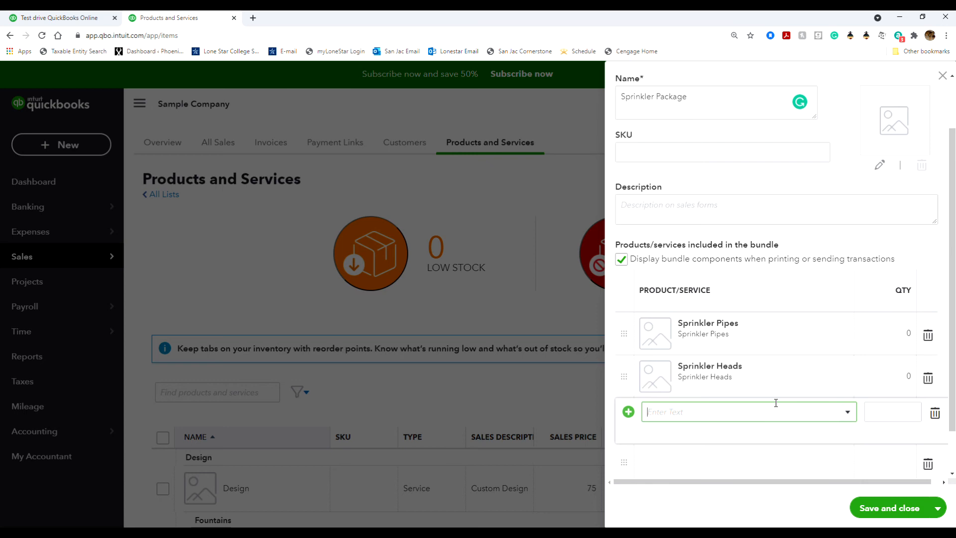
{"action": "type", "text": "Inst"}
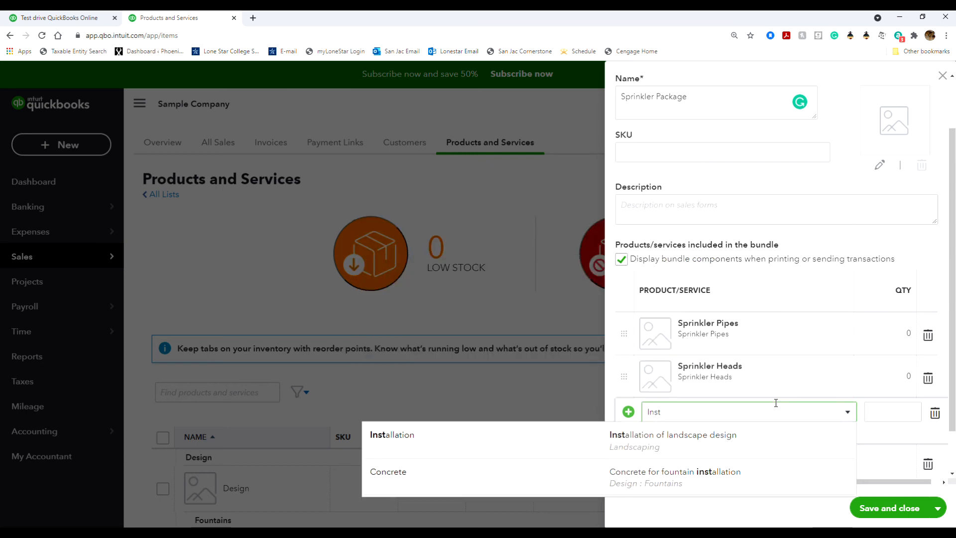
{"action": "left_click", "coordinate": [721, 453]}
{"action": "left_click", "coordinate": [901, 414]}
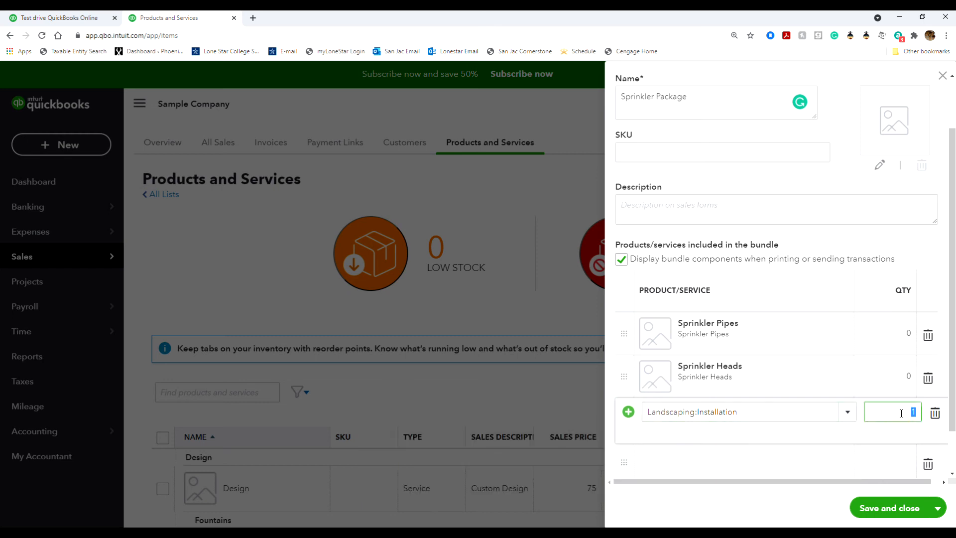
{"action": "key", "text": "BackSpace"}
{"action": "left_click", "coordinate": [747, 500]}
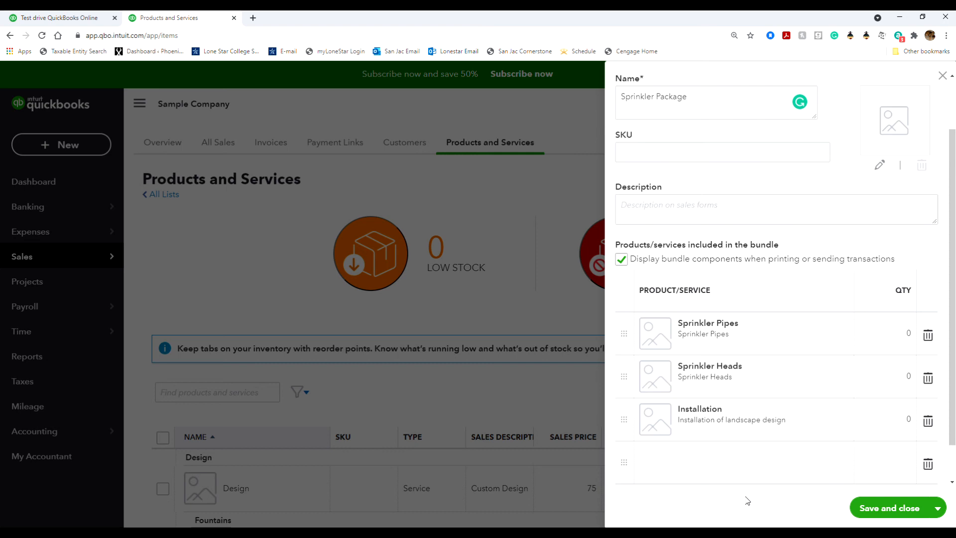
{"action": "left_click", "coordinate": [873, 508]}
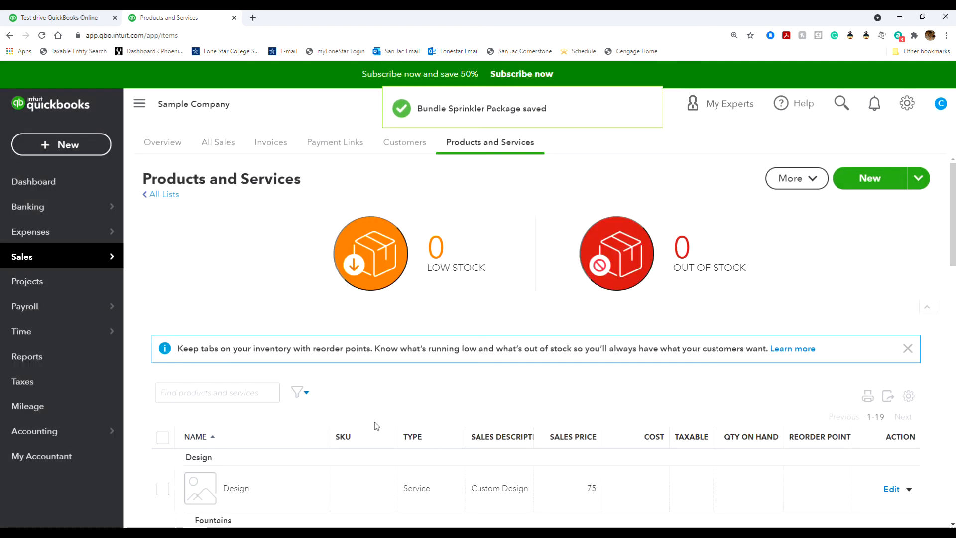
- Check the Sprinkler Package entry and its type in the products and services list
{"action": "scroll", "coordinate": [372, 424], "scroll_direction": "down", "scroll_amount": 6}
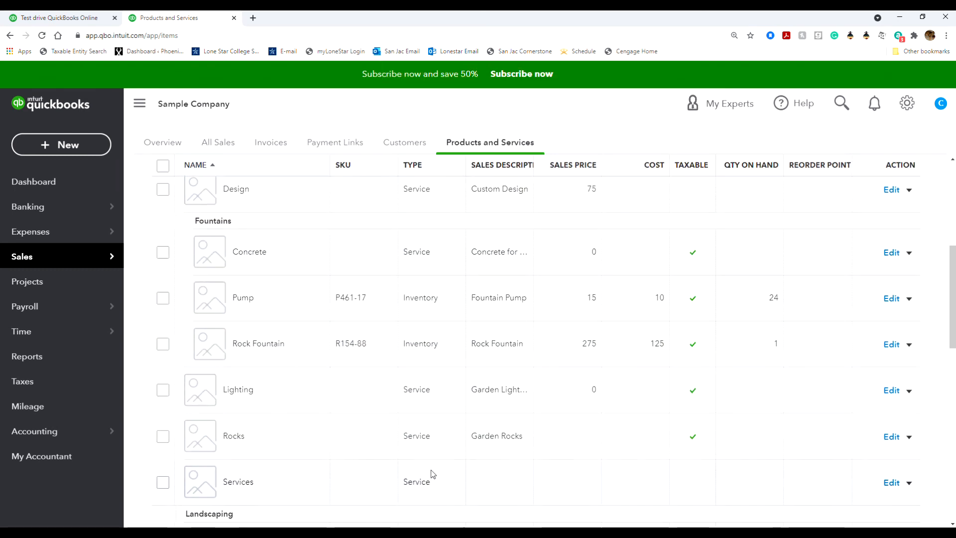
{"action": "scroll", "coordinate": [413, 462], "scroll_direction": "down", "scroll_amount": 3}
{"action": "scroll", "coordinate": [413, 463], "scroll_direction": "down", "scroll_amount": 8}
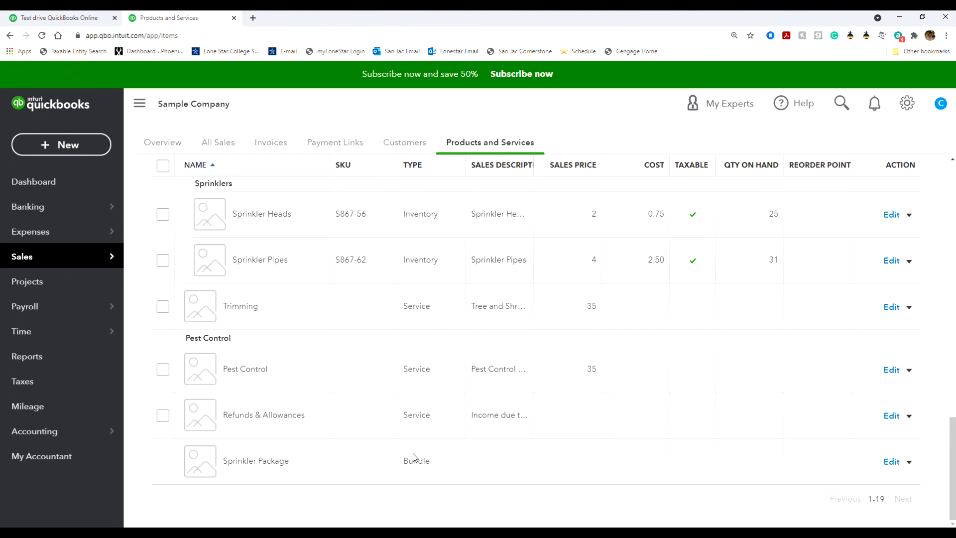
{"action": "scroll", "coordinate": [414, 457], "scroll_direction": "up", "scroll_amount": 2}
{"action": "scroll", "coordinate": [412, 457], "scroll_direction": "down", "scroll_amount": 2}
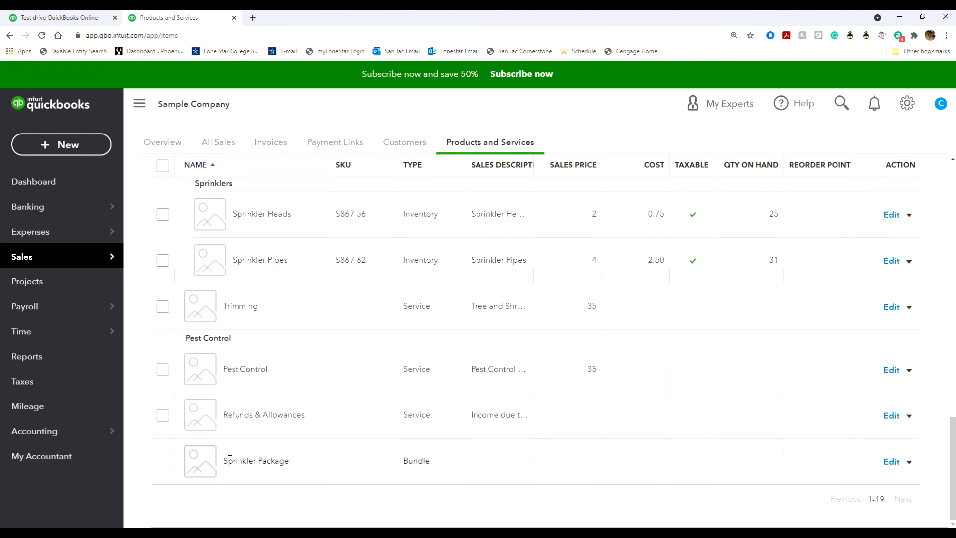
{"action": "left_click_drag", "start_coordinate": [236, 460], "coordinate": [425, 472]}
{"action": "left_click", "coordinate": [440, 467]}
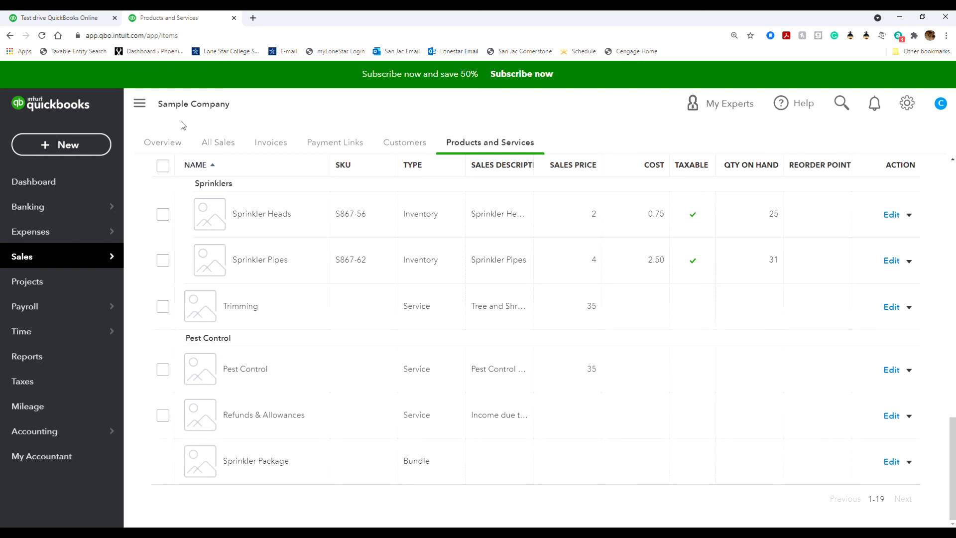
- Create a new invoice and choose the existing customer whose name starts with "Kat"
{"action": "left_click", "coordinate": [70, 144]}
{"action": "left_click", "coordinate": [64, 220]}
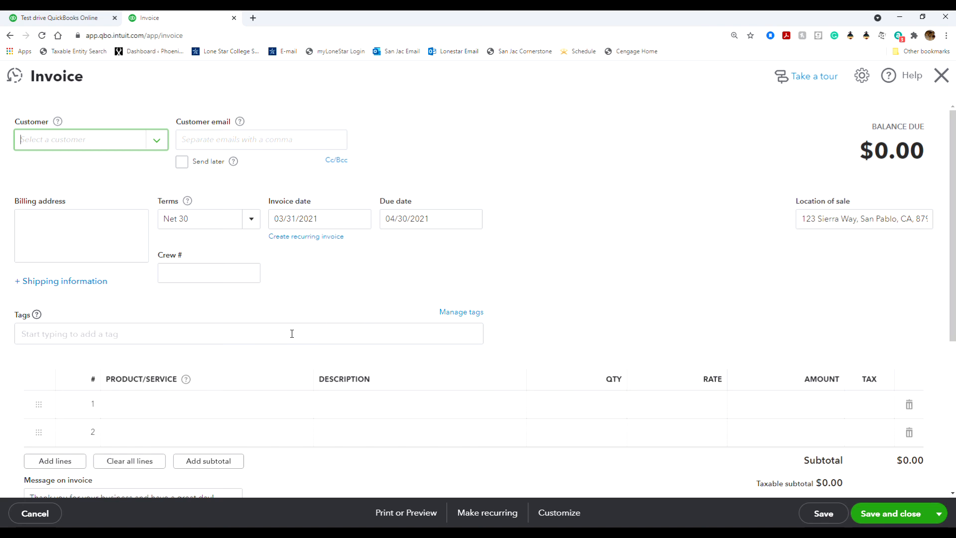
{"action": "left_click", "coordinate": [45, 145]}
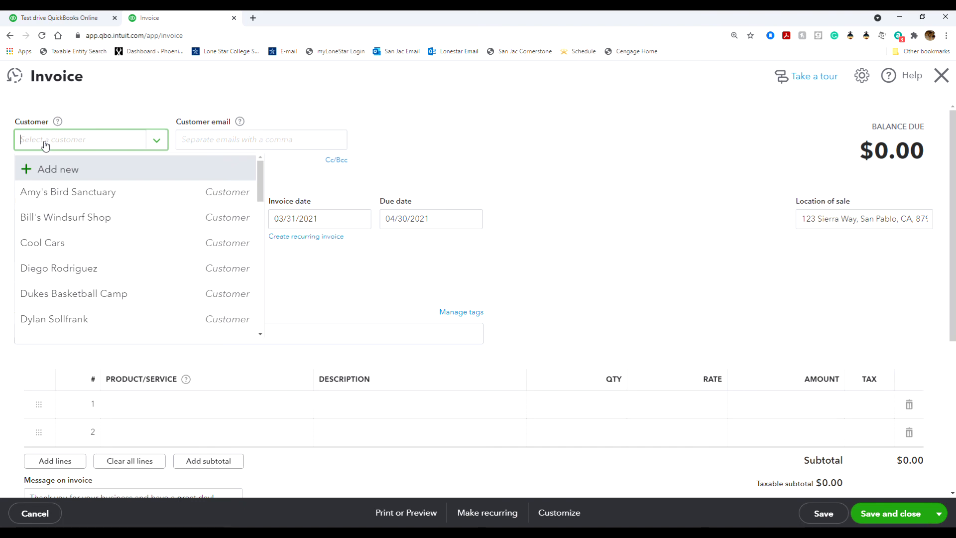
{"action": "type", "text": "kat"}
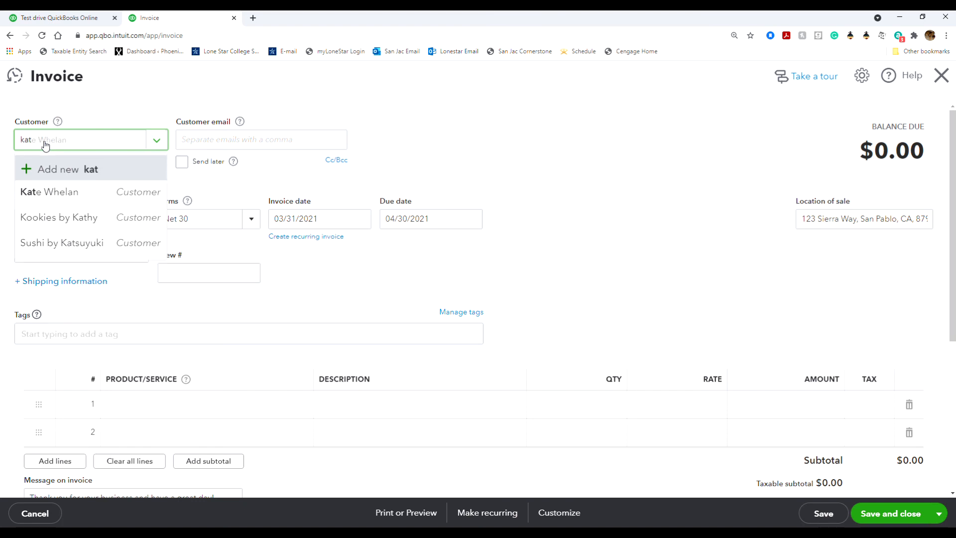
{"action": "left_click", "coordinate": [40, 191]}
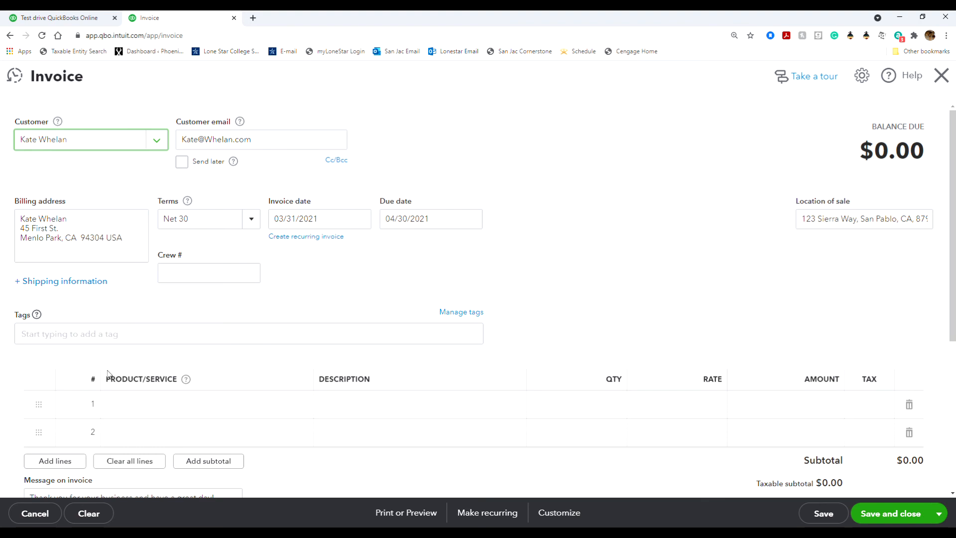
- Add the Sprinkler Package bundle to the invoice's first product line
{"action": "left_click", "coordinate": [151, 414]}
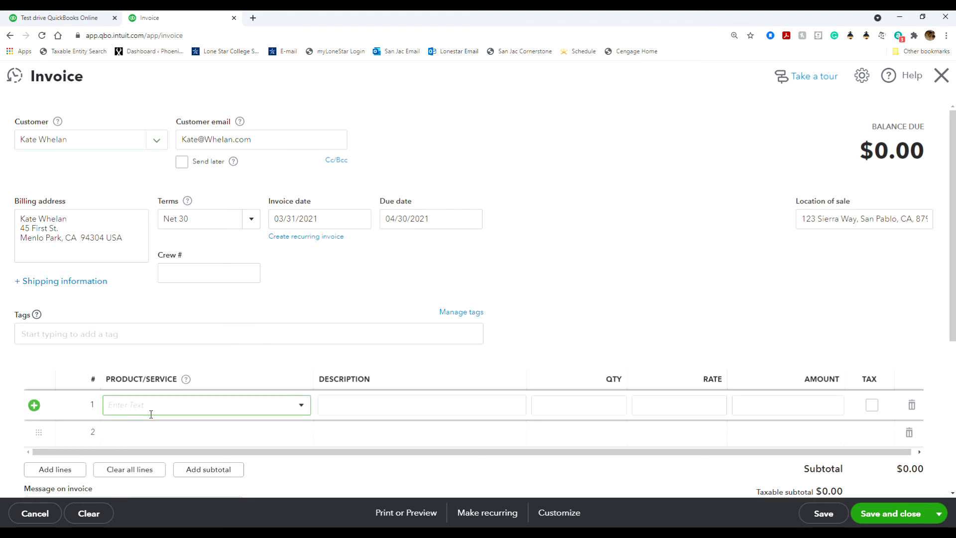
{"action": "type", "text": "sp"}
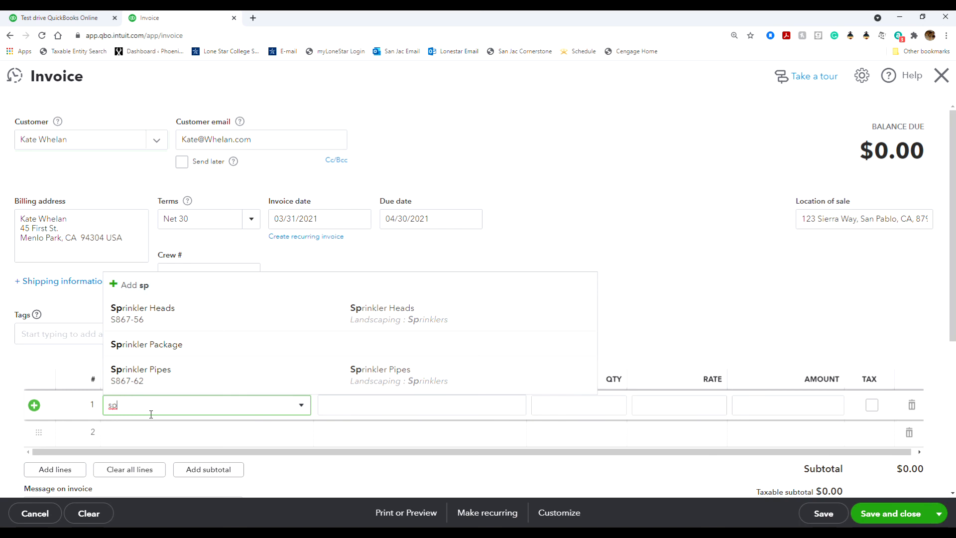
{"action": "left_click", "coordinate": [188, 346]}
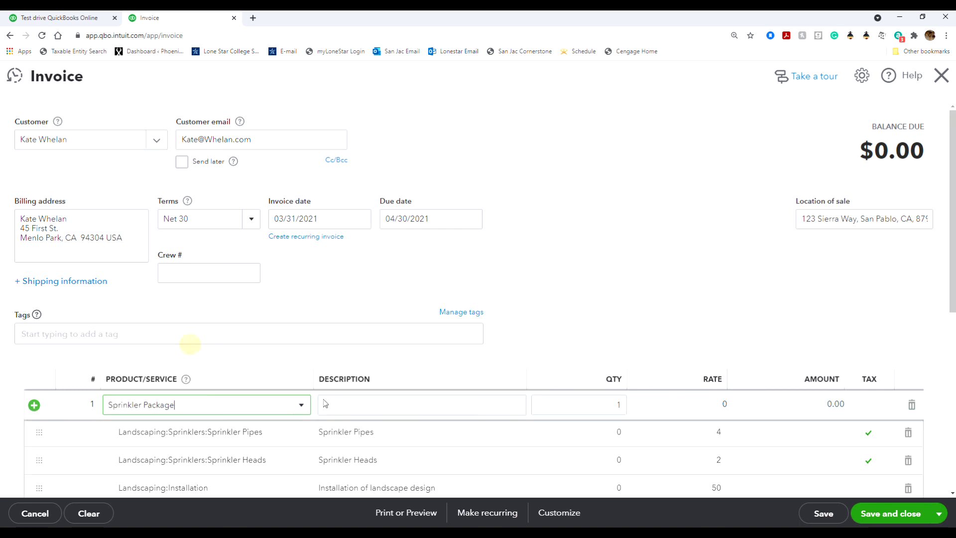
- Within the invoiced bundle, set the quantity of Sprinkler Pipes to 5 and of Sprinkler Heads to 25
{"action": "scroll", "coordinate": [327, 450], "scroll_direction": "down", "scroll_amount": 2}
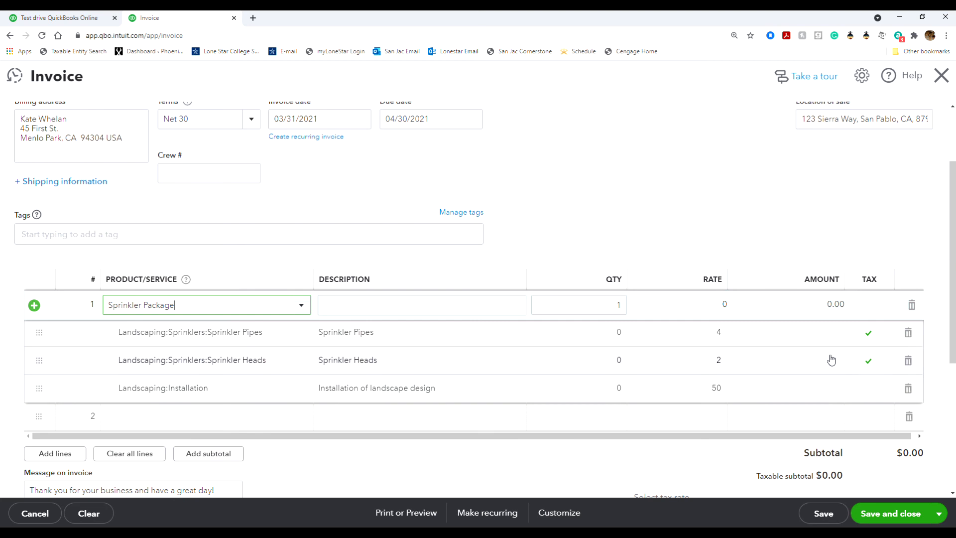
{"action": "left_click", "coordinate": [590, 333]}
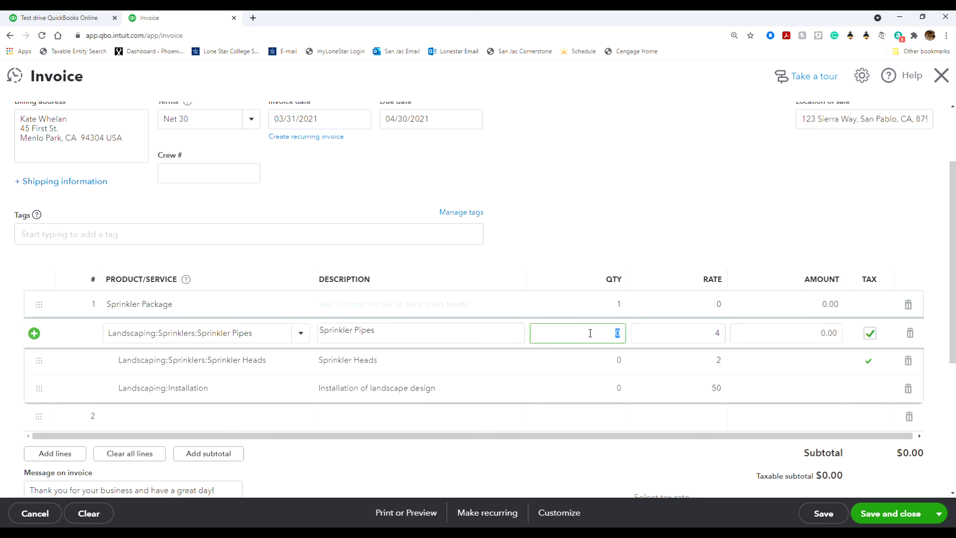
{"action": "type", "text": "5"}
{"action": "left_click", "coordinate": [605, 364]}
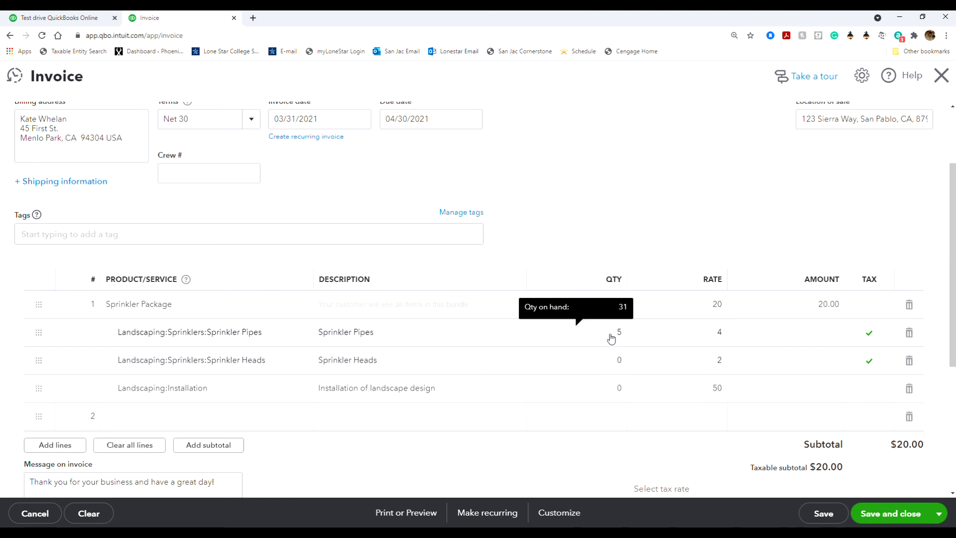
{"action": "left_click", "coordinate": [612, 359]}
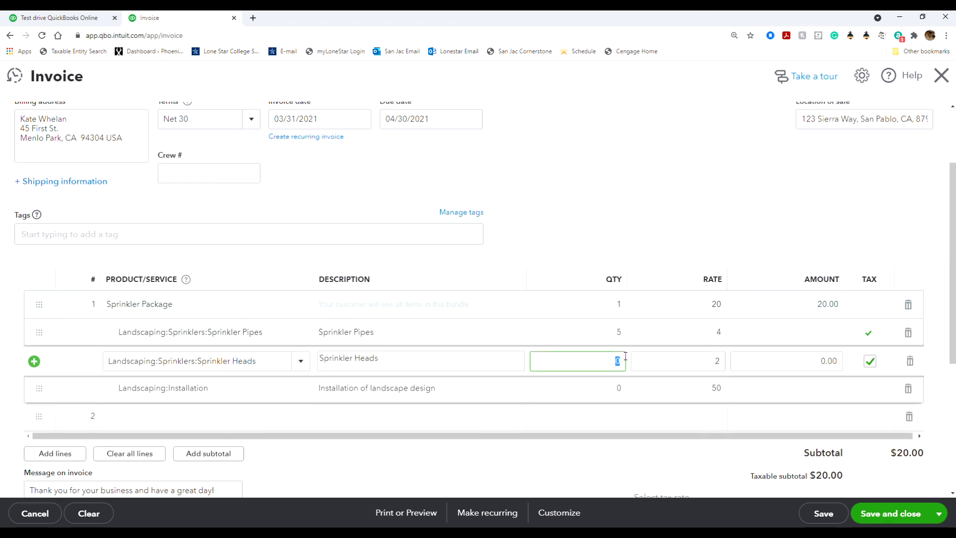
{"action": "type", "text": "25"}
{"action": "left_click", "coordinate": [592, 387]}
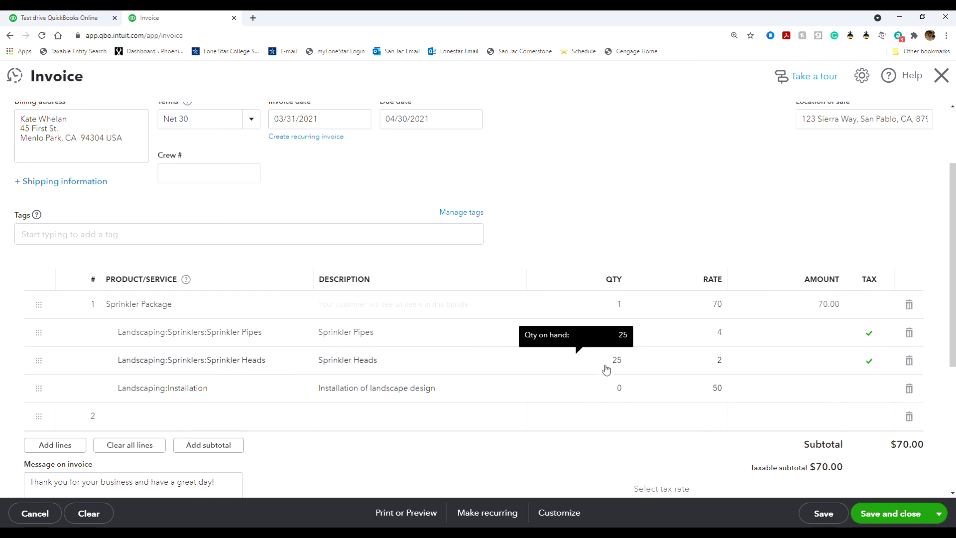
- Set the quantity of the landscaping Installation service in the invoiced bundle to 3
{"action": "left_click", "coordinate": [621, 388]}
{"action": "type", "text": "3"}
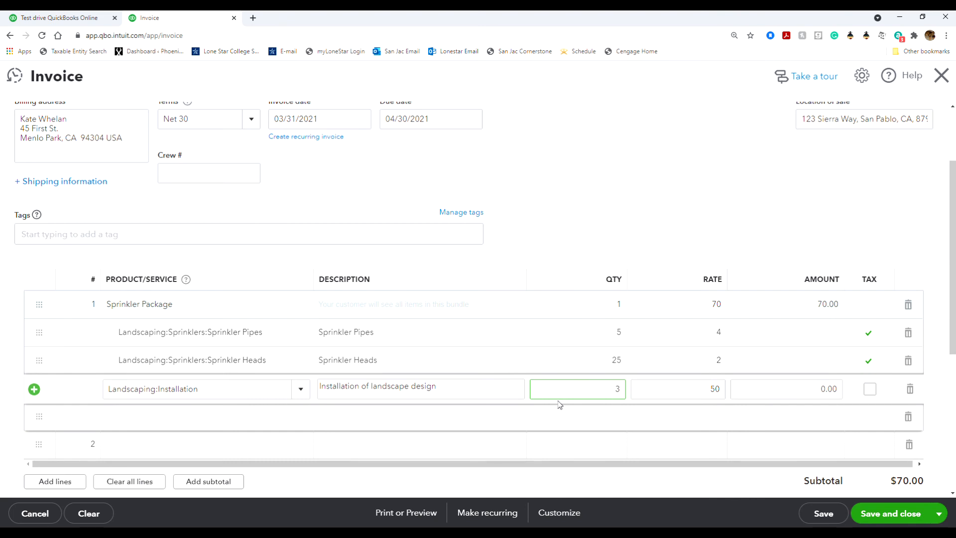
{"action": "left_click", "coordinate": [512, 423]}
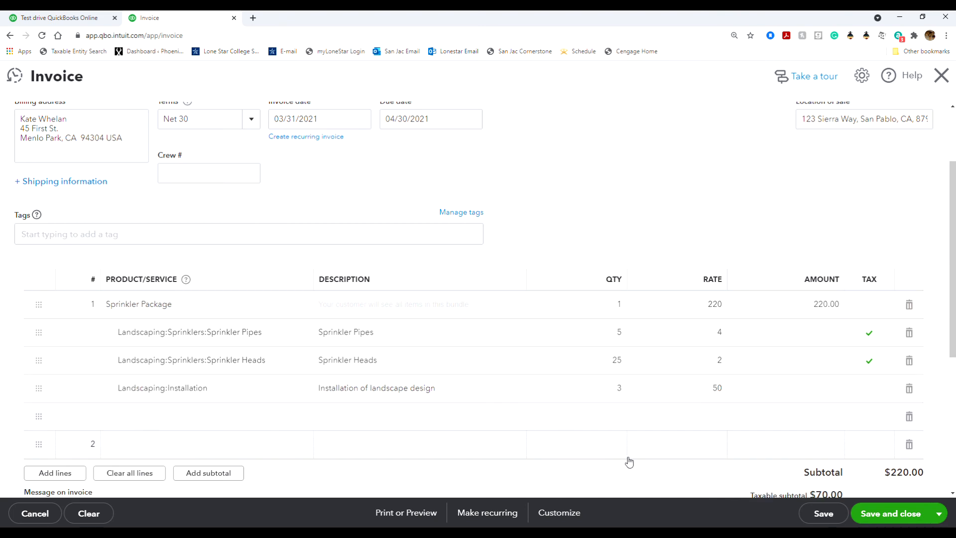
- Examine which bundle components are taxable and compare them with the invoice's subtotal and taxable subtotal
{"action": "scroll", "coordinate": [629, 461], "scroll_direction": "down", "scroll_amount": 5}
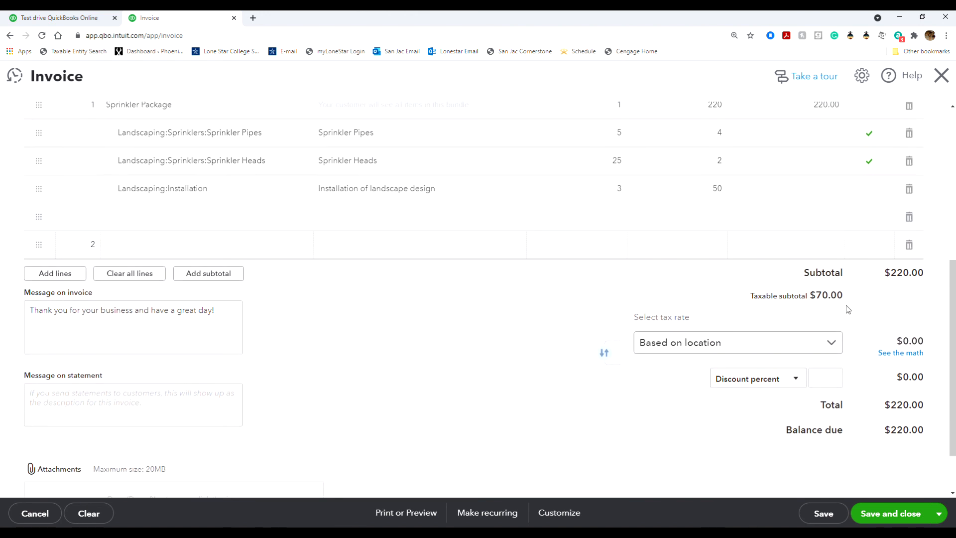
{"action": "scroll", "coordinate": [797, 298], "scroll_direction": "up", "scroll_amount": 2}
{"action": "scroll", "coordinate": [714, 297], "scroll_direction": "up", "scroll_amount": 2}
{"action": "scroll", "coordinate": [696, 297], "scroll_direction": "down", "scroll_amount": 1}
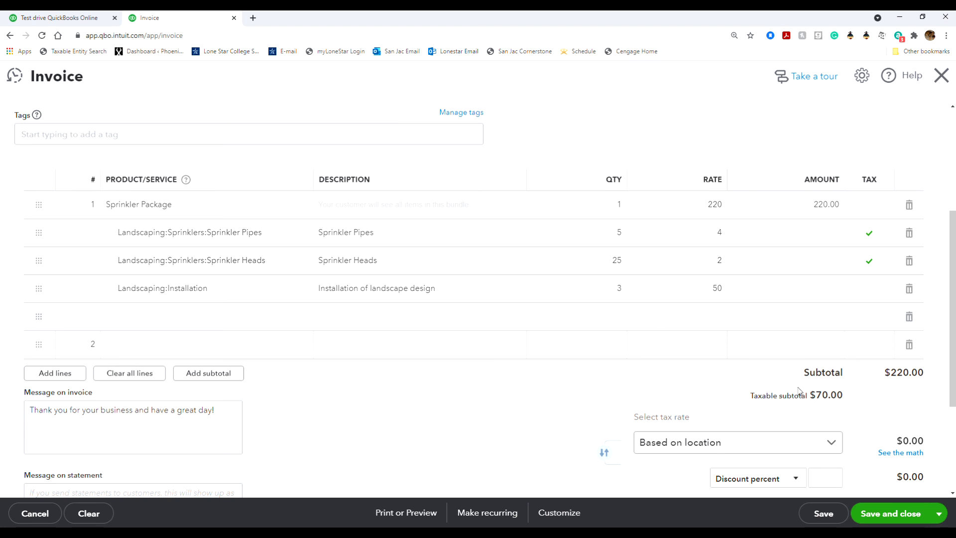
{"action": "scroll", "coordinate": [805, 381], "scroll_direction": "down", "scroll_amount": 2}
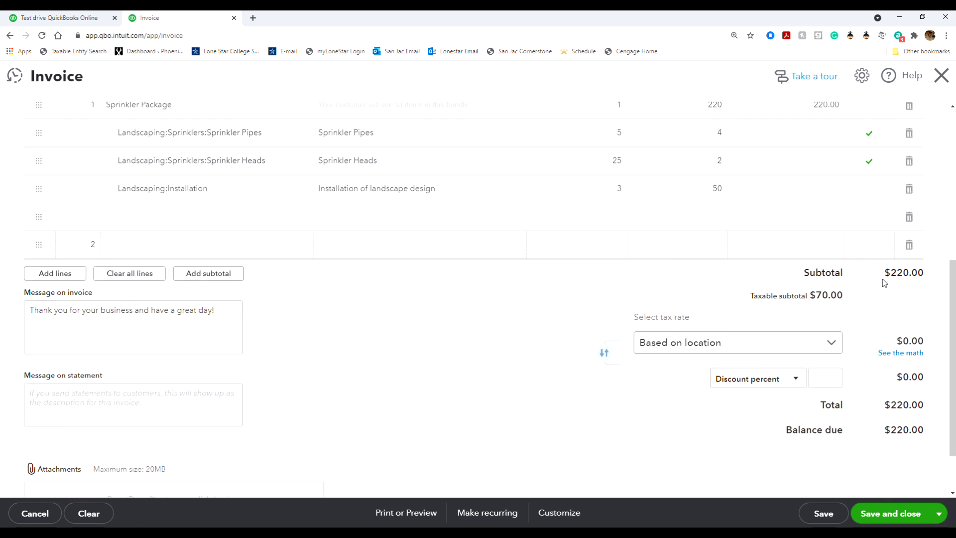
{"action": "scroll", "coordinate": [813, 331], "scroll_direction": "up", "scroll_amount": 3}
{"action": "scroll", "coordinate": [755, 386], "scroll_direction": "down", "scroll_amount": 3}
{"action": "scroll", "coordinate": [634, 294], "scroll_direction": "up", "scroll_amount": 3}
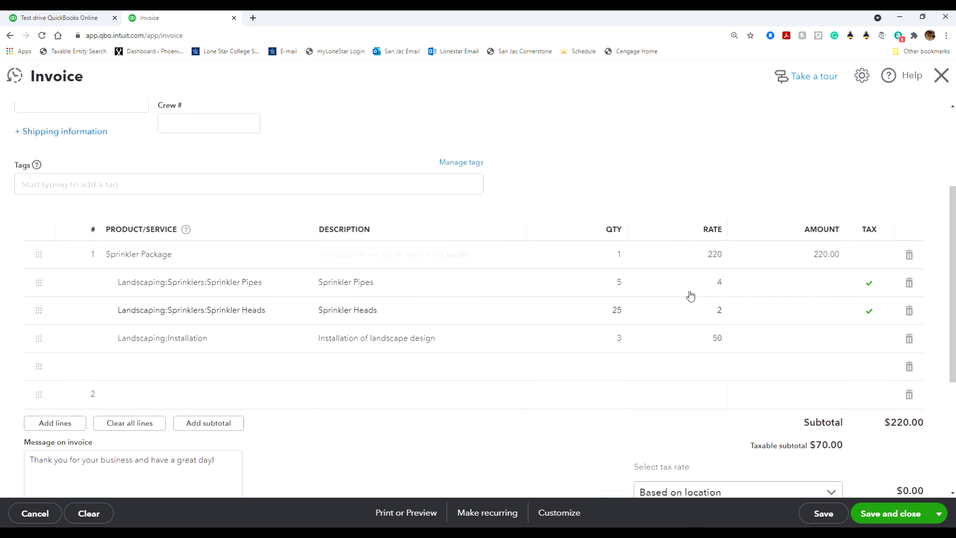
- Apply the California 9.50% custom tax rate to the invoice, then save it and close the invoice form
{"action": "scroll", "coordinate": [643, 378], "scroll_direction": "down", "scroll_amount": 4}
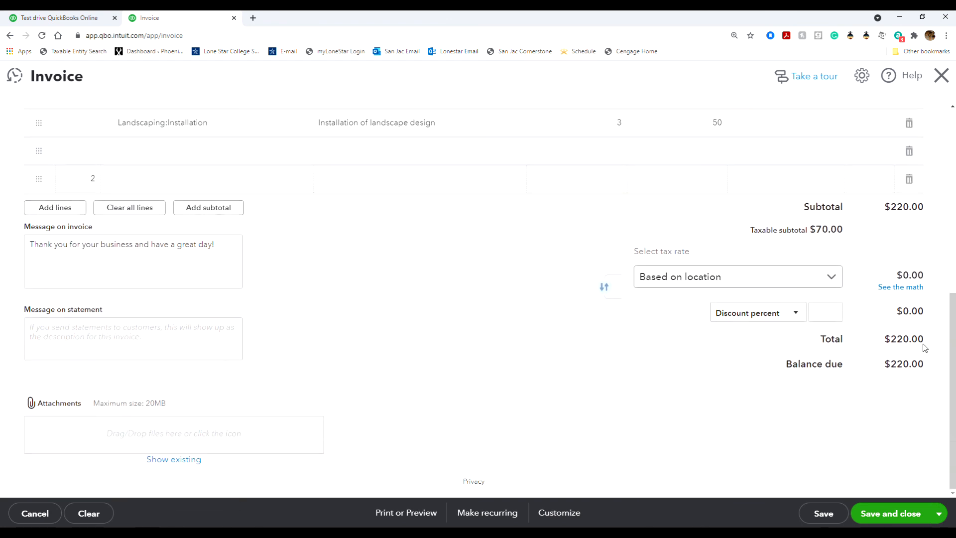
{"action": "left_click", "coordinate": [726, 278]}
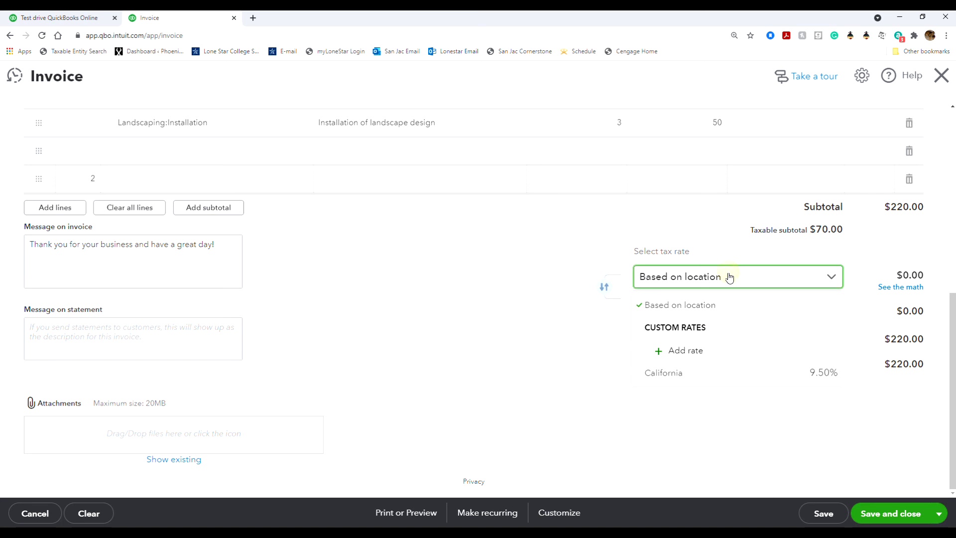
{"action": "left_click", "coordinate": [800, 372]}
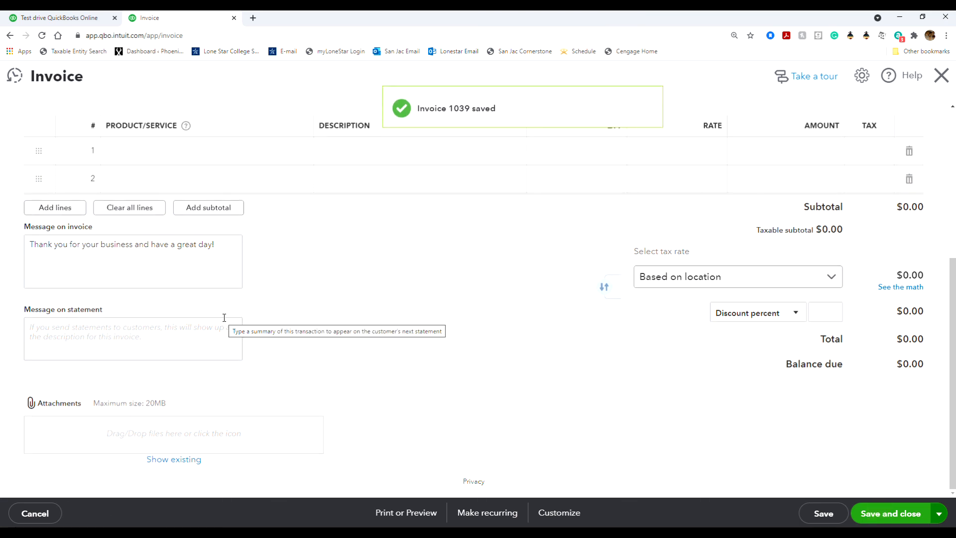
{"action": "left_click", "coordinate": [941, 75]}
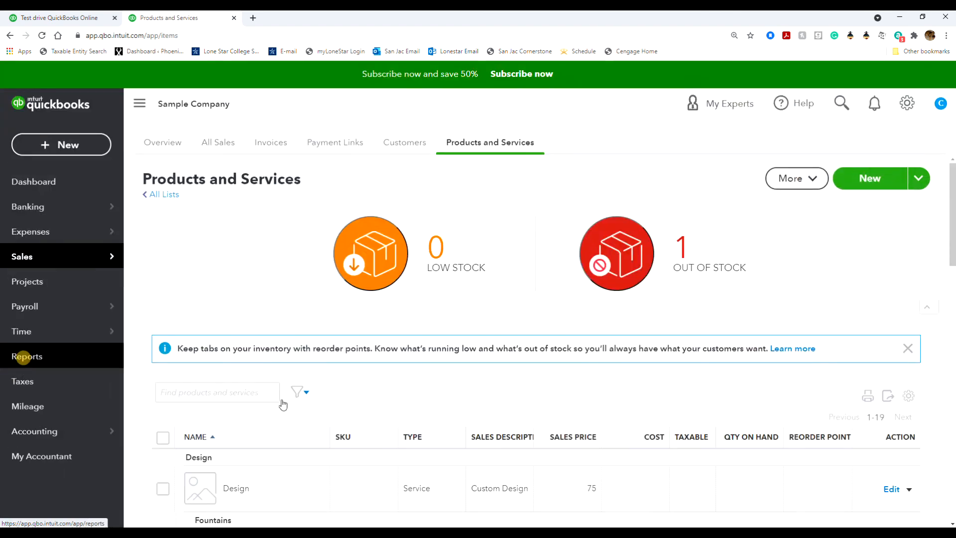
- Find the Inventory Valuation Summary report and check the quantities and asset values of the sprinkler items
{"action": "left_click", "coordinate": [31, 355]}
{"action": "left_click", "coordinate": [597, 186]}
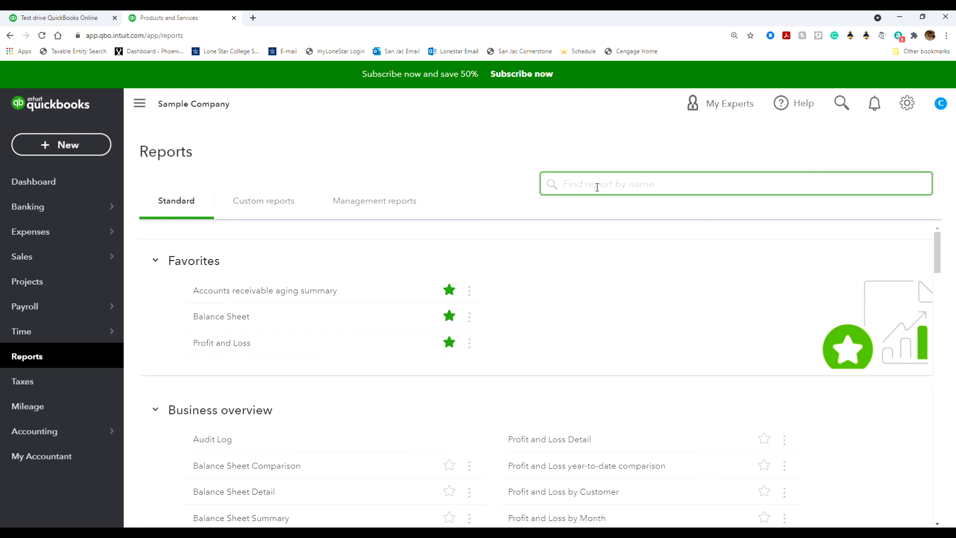
{"action": "type", "text": "in"}
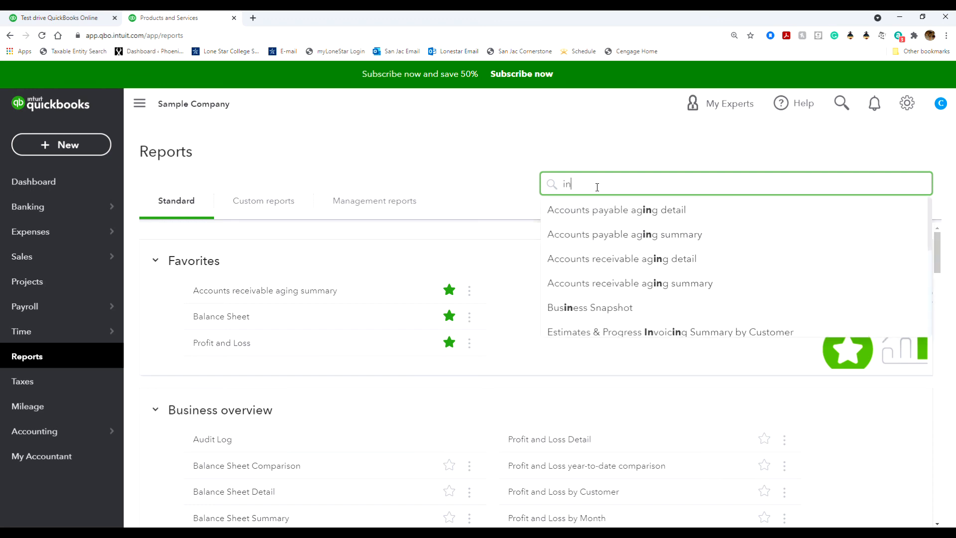
{"action": "type", "text": "ven"}
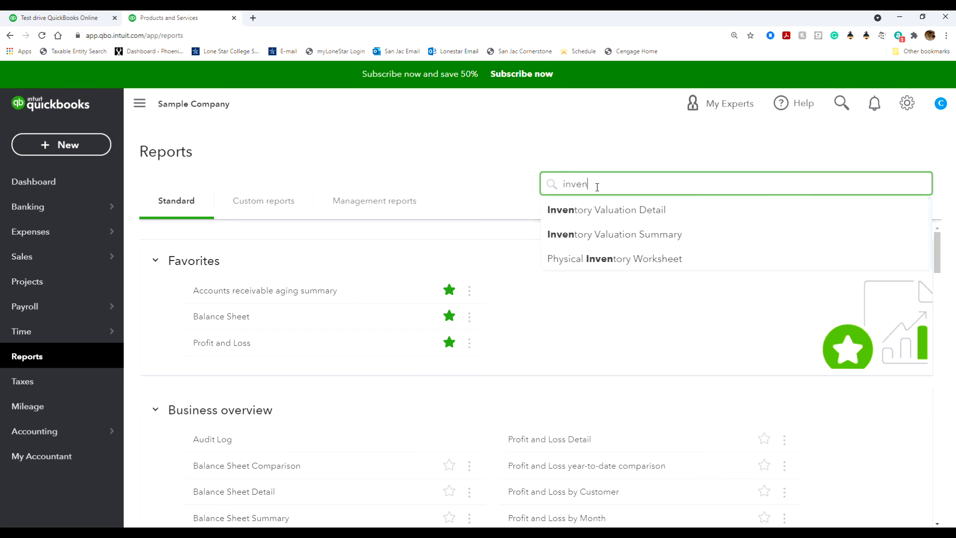
{"action": "left_click", "coordinate": [594, 233]}
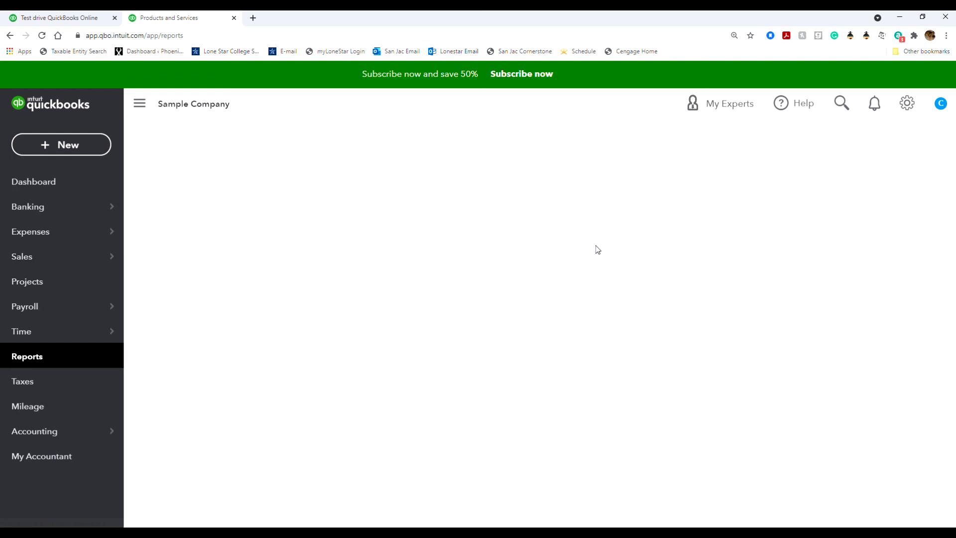
{"action": "scroll", "coordinate": [596, 250], "scroll_direction": "down", "scroll_amount": 3}
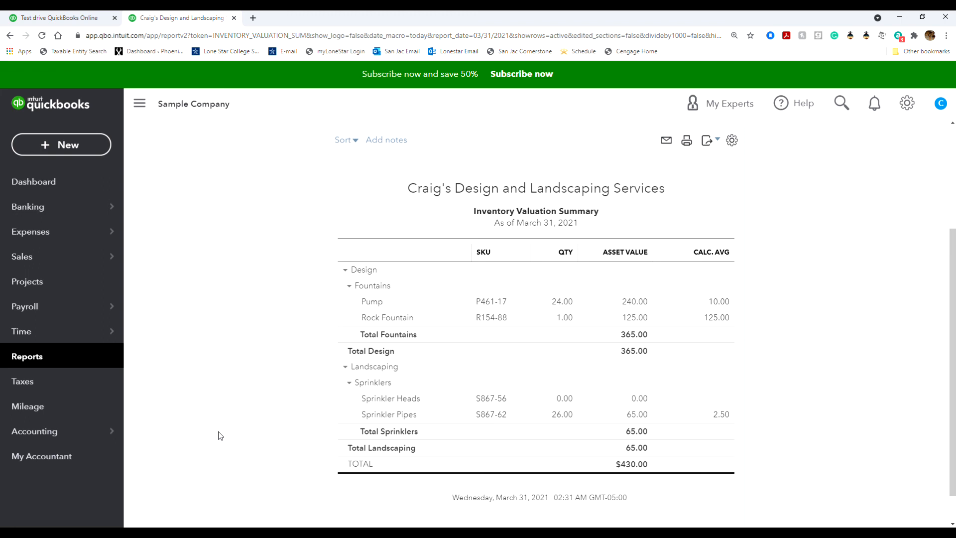
- Return to the report list, search for the Journal report and open it
{"action": "left_click", "coordinate": [44, 367]}
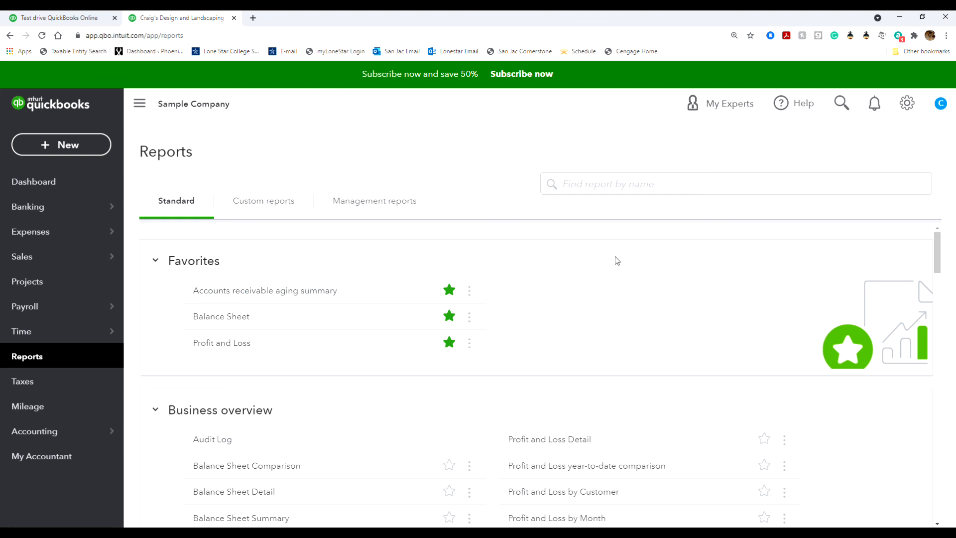
{"action": "left_click", "coordinate": [583, 182]}
{"action": "type", "text": "journ"}
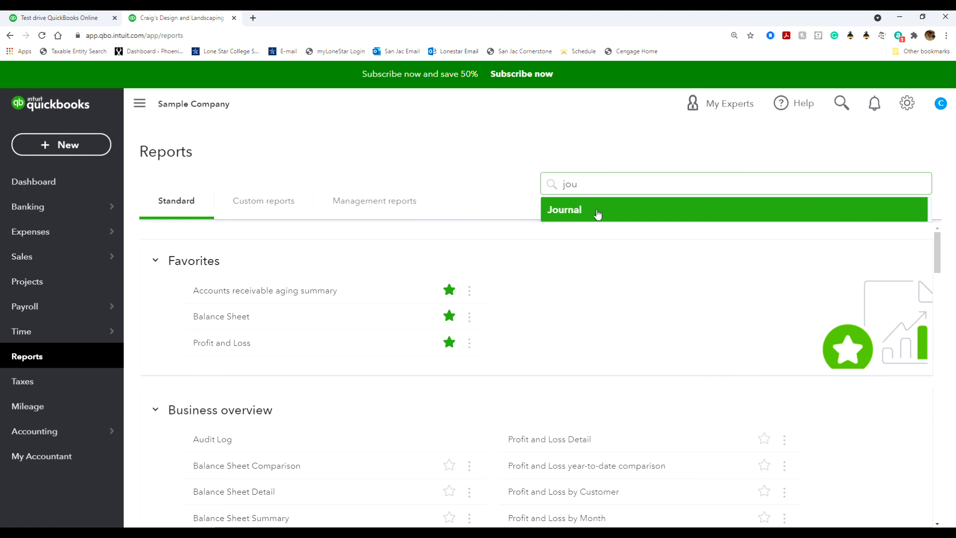
{"action": "left_click", "coordinate": [597, 211]}
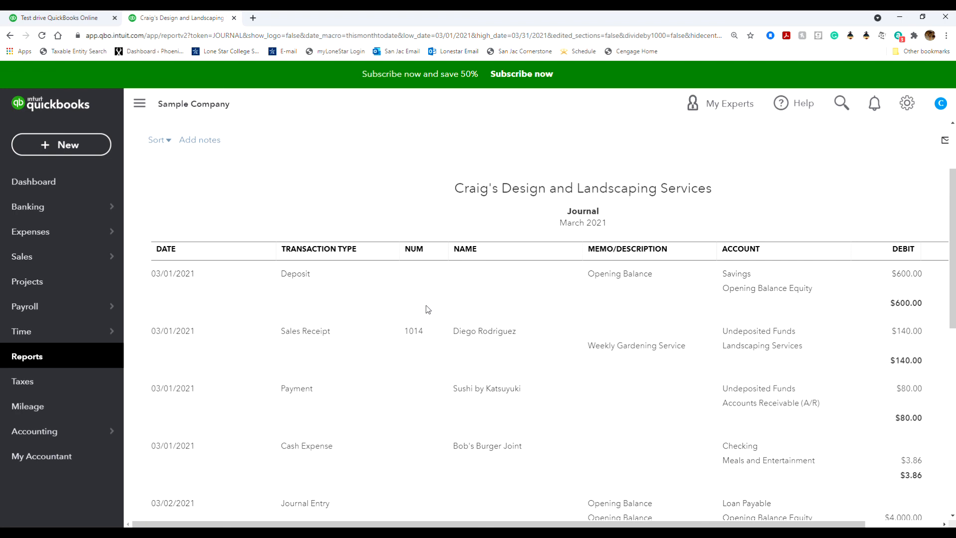
- Set the Journal report's period to Today and review the journal entries of the invoices
{"action": "scroll", "coordinate": [433, 301], "scroll_direction": "down", "scroll_amount": 4}
{"action": "scroll", "coordinate": [433, 300], "scroll_direction": "up", "scroll_amount": 2}
{"action": "scroll", "coordinate": [307, 240], "scroll_direction": "up", "scroll_amount": 2}
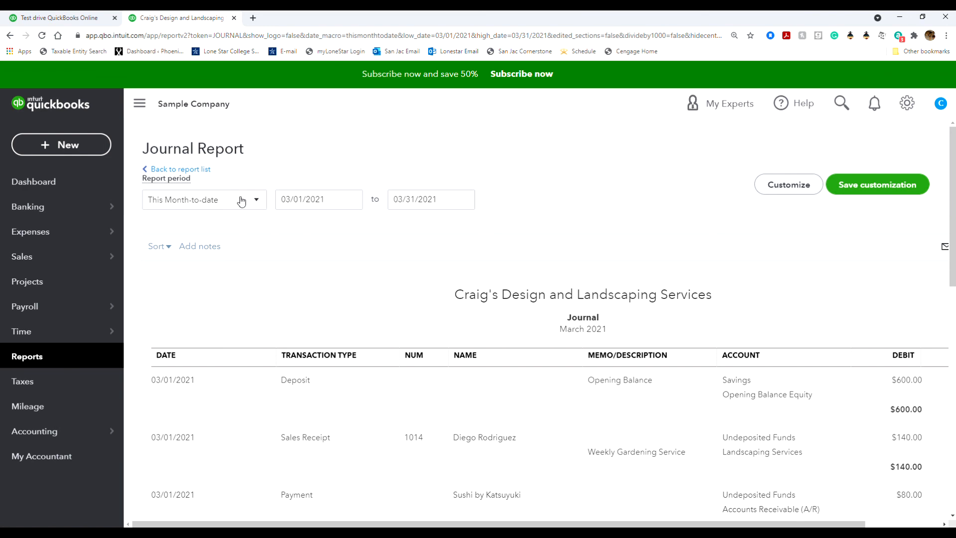
{"action": "left_click", "coordinate": [260, 201]}
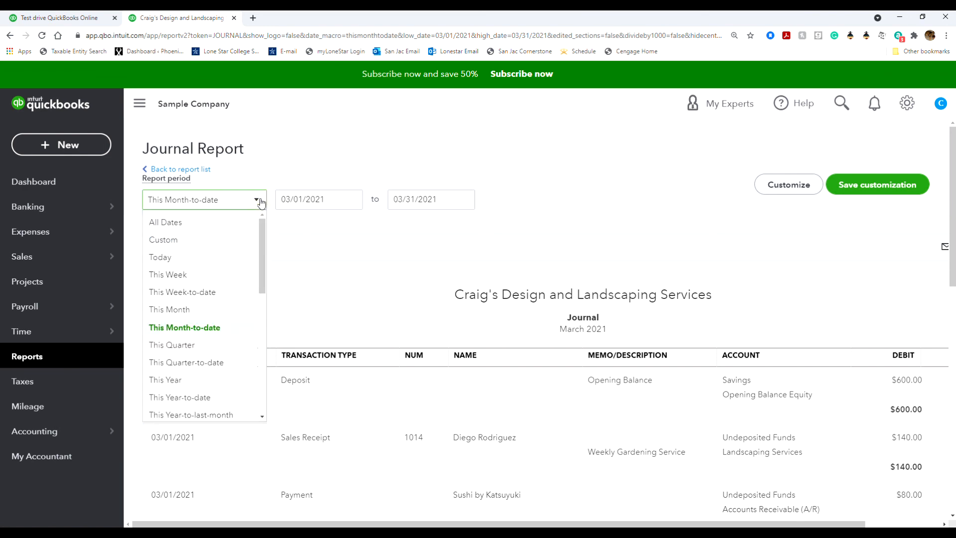
{"action": "left_click", "coordinate": [207, 258]}
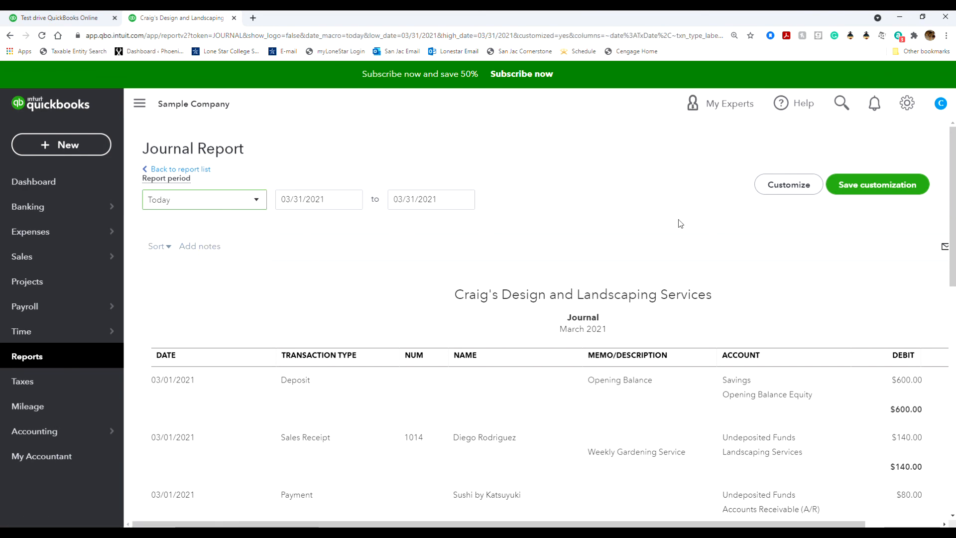
{"action": "scroll", "coordinate": [877, 183], "scroll_direction": "down", "scroll_amount": 2}
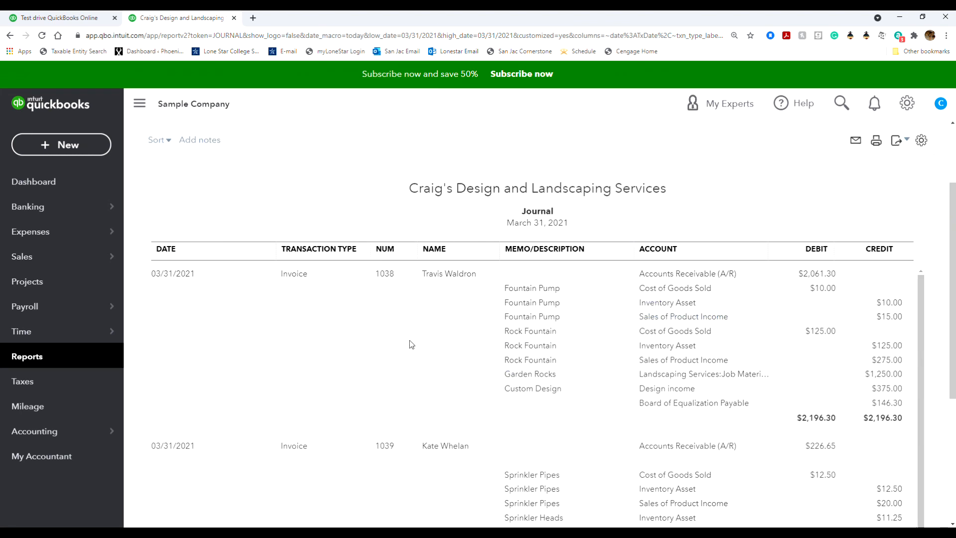
{"action": "scroll", "coordinate": [401, 335], "scroll_direction": "down", "scroll_amount": 1}
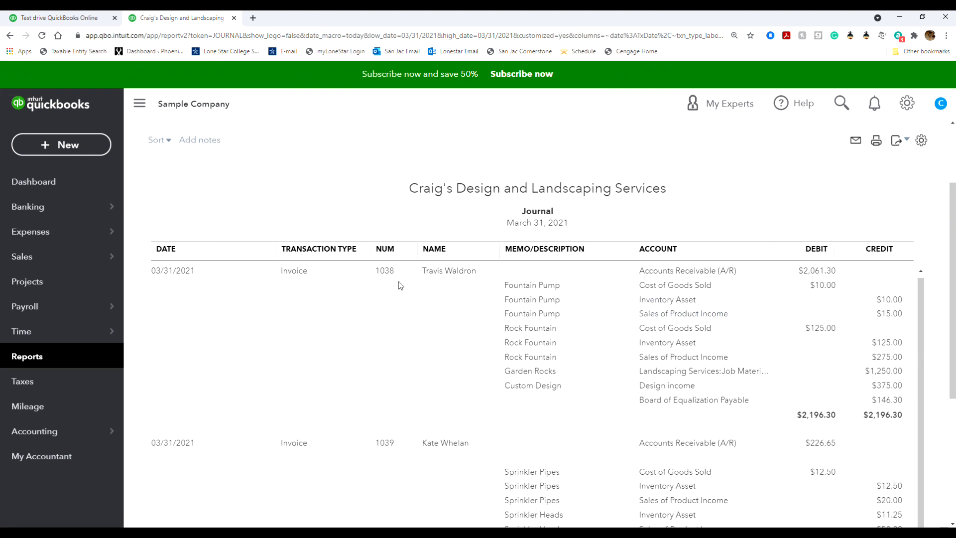